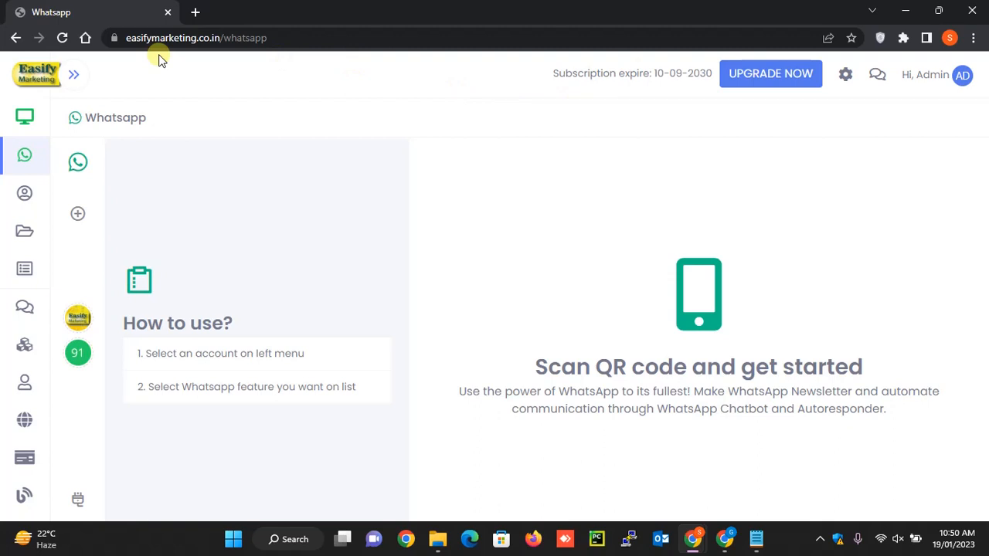
- Open the WhatsApp section and view the QR code page for adding an account
{"action": "mouse_move", "coordinate": [69, 83]}
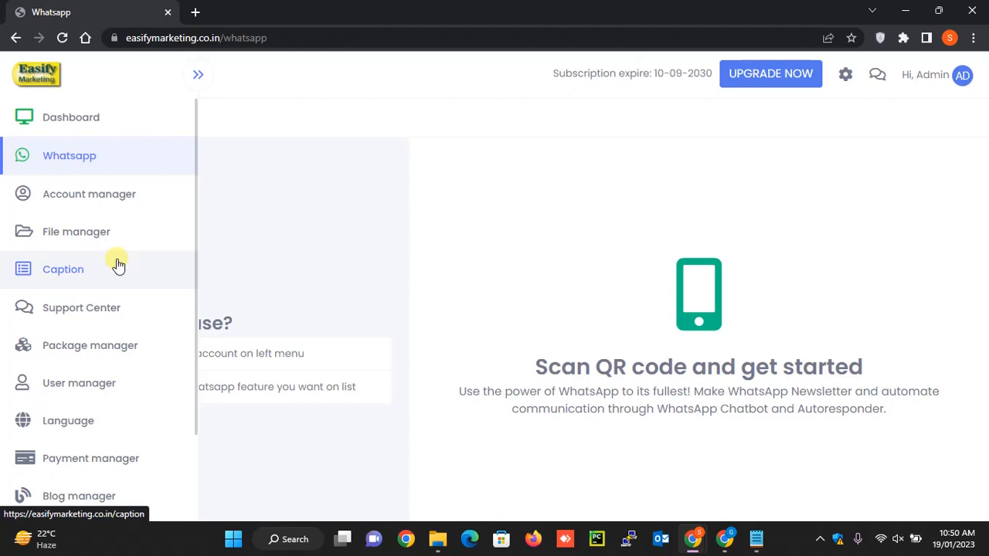
{"action": "left_click", "coordinate": [87, 157]}
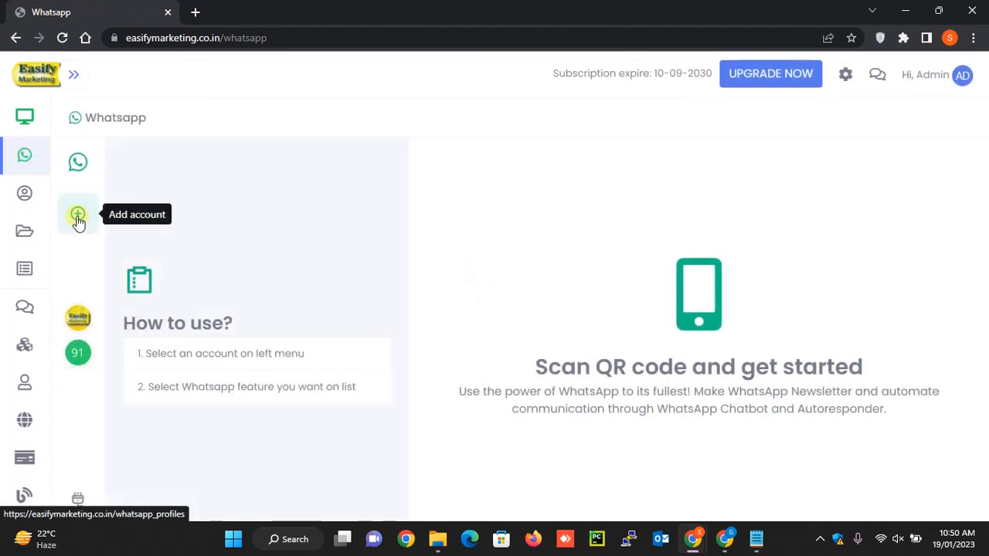
{"action": "left_click", "coordinate": [77, 219]}
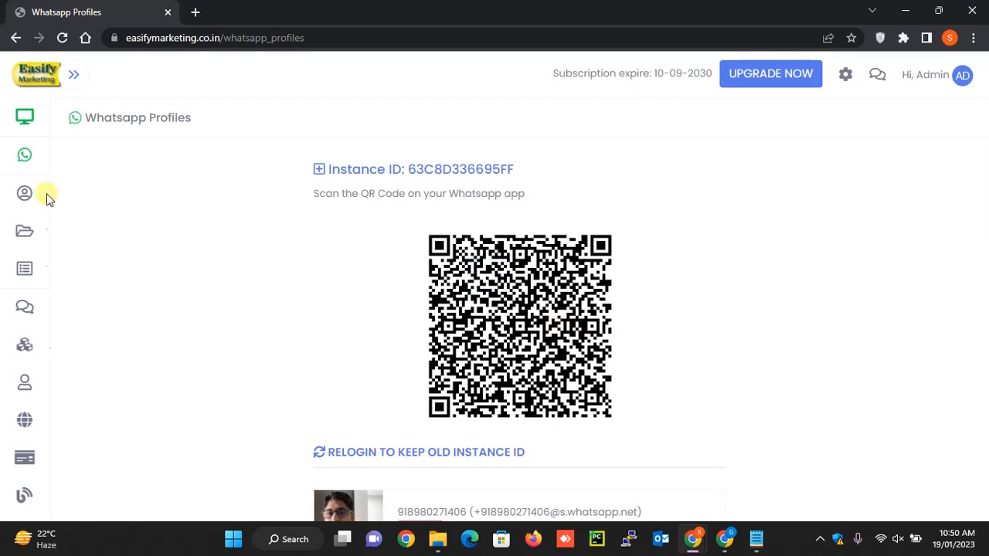
- Return to the WhatsApp section, select the Easify Marketing account and open its profile
{"action": "left_click", "coordinate": [69, 147]}
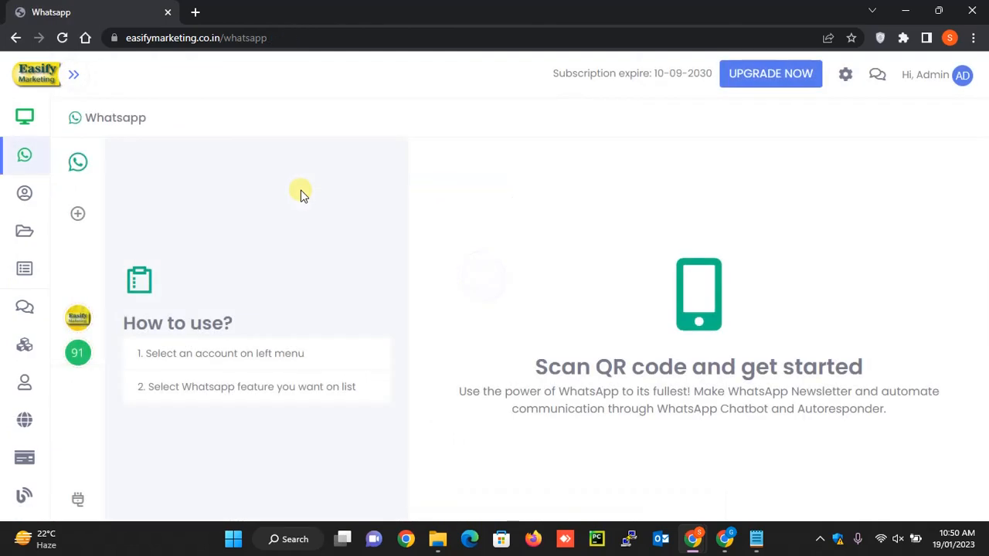
{"action": "left_click", "coordinate": [81, 319]}
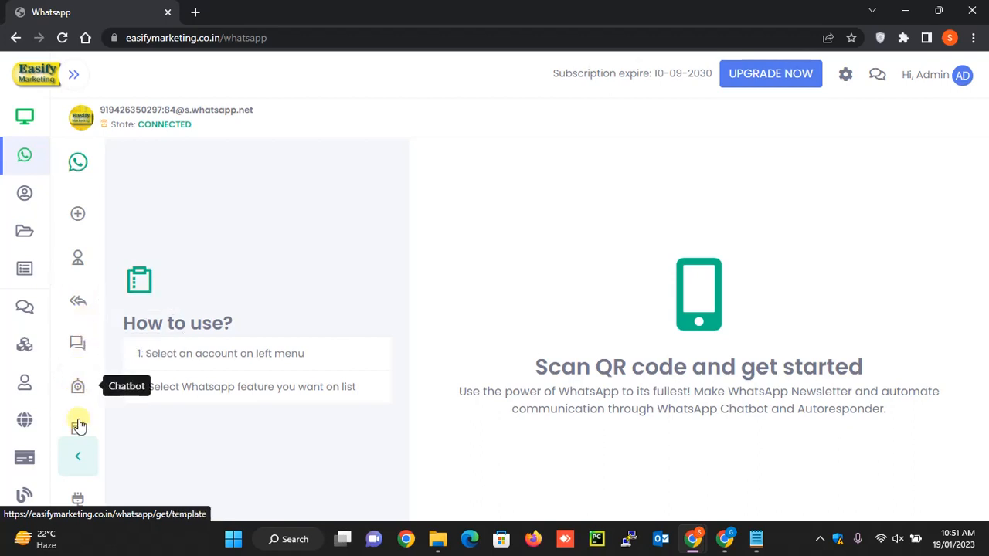
{"action": "scroll", "coordinate": [77, 420], "scroll_direction": "down", "scroll_amount": 2}
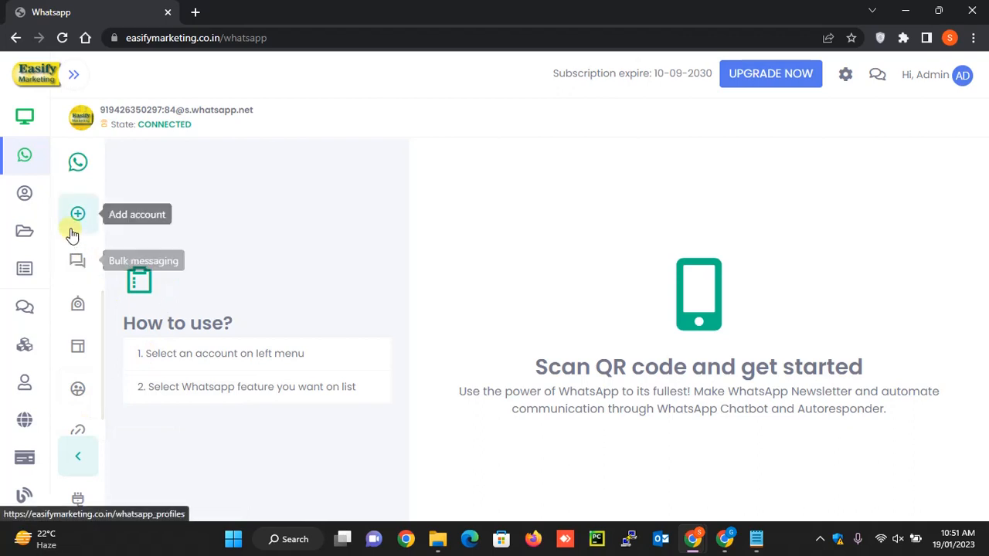
{"action": "scroll", "coordinate": [80, 266], "scroll_direction": "up", "scroll_amount": 1}
{"action": "scroll", "coordinate": [82, 278], "scroll_direction": "up", "scroll_amount": 2}
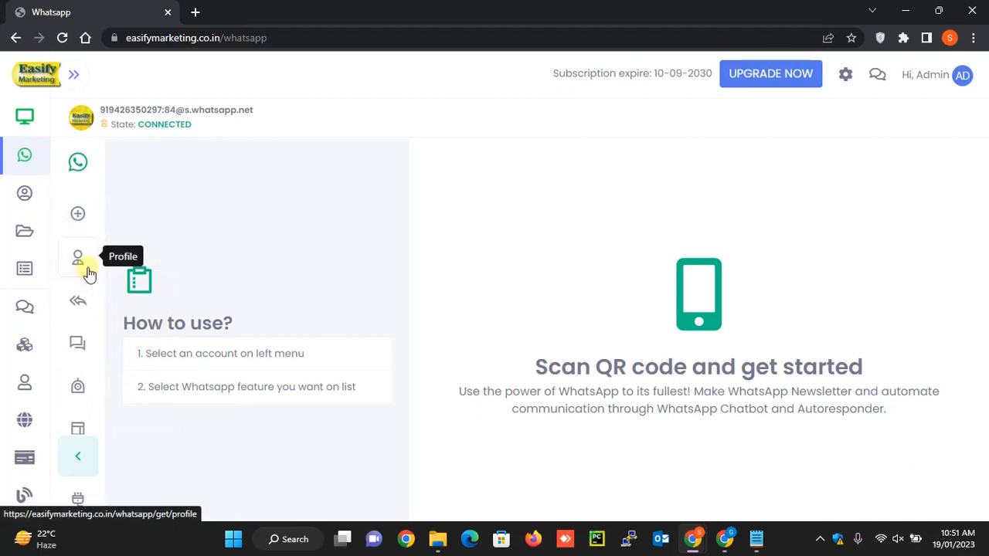
{"action": "left_click", "coordinate": [80, 260]}
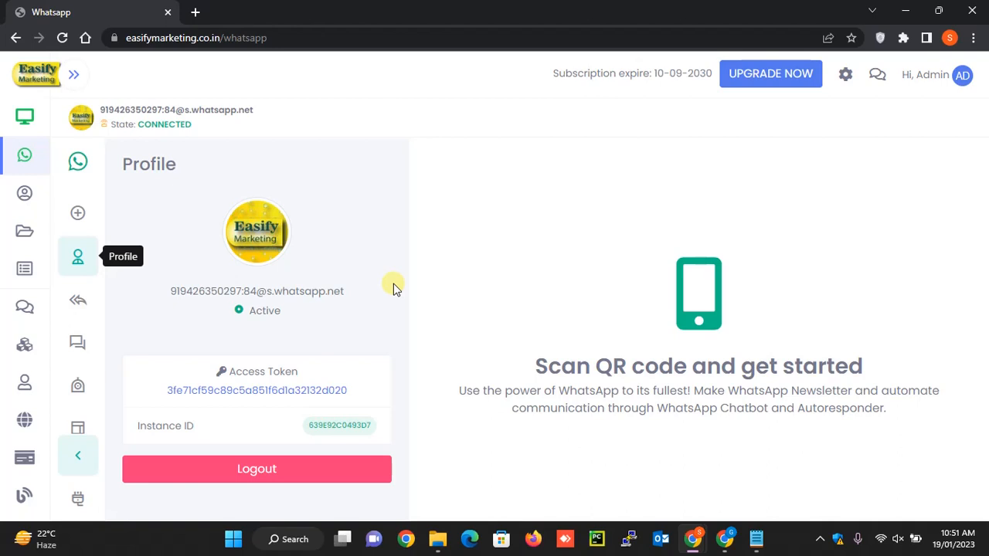
- Open the account's auto responder and look through its status, recipient, message and resubmit settings
{"action": "left_click", "coordinate": [79, 300]}
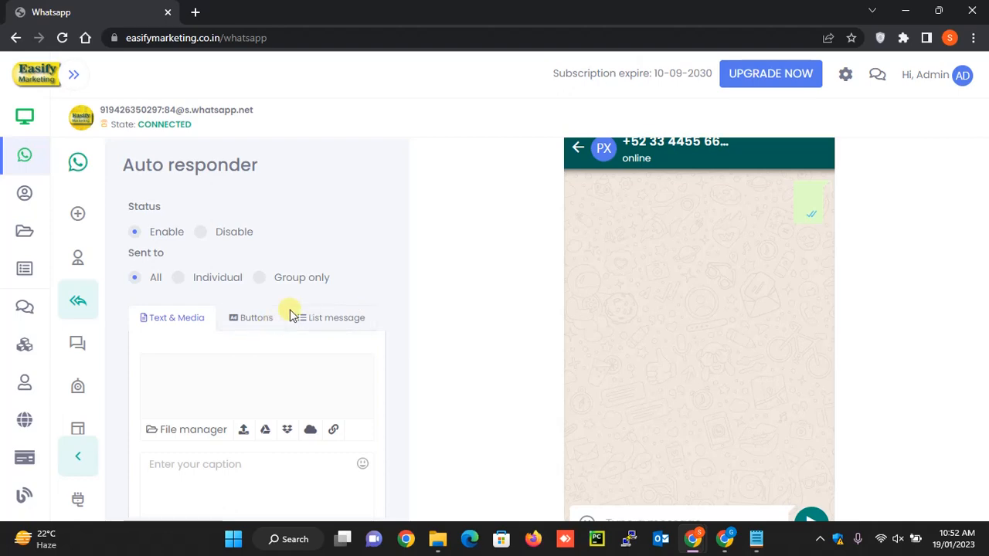
{"action": "scroll", "coordinate": [298, 311], "scroll_direction": "down", "scroll_amount": 1}
{"action": "scroll", "coordinate": [300, 308], "scroll_direction": "down", "scroll_amount": 1}
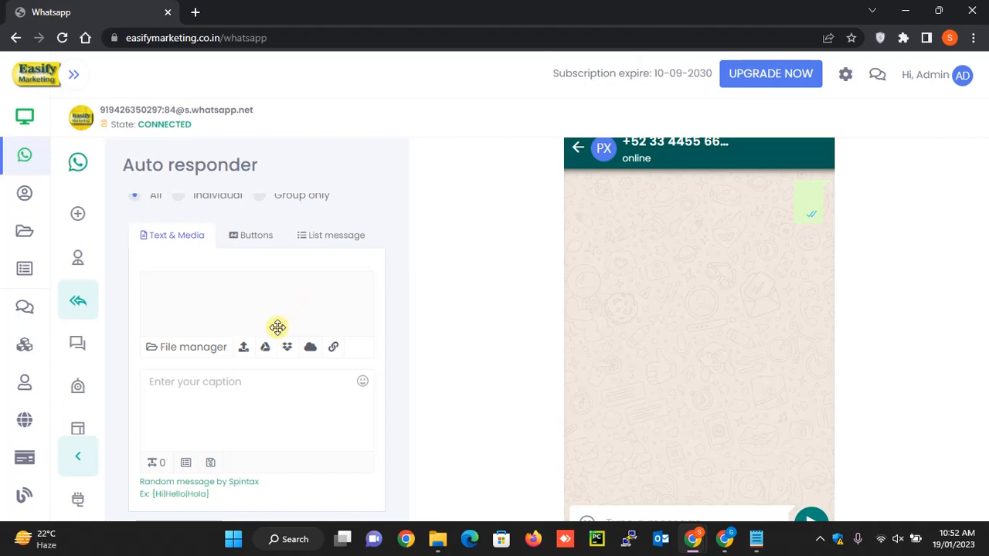
{"action": "scroll", "coordinate": [221, 320], "scroll_direction": "down", "scroll_amount": 1}
{"action": "scroll", "coordinate": [225, 323], "scroll_direction": "up", "scroll_amount": 2}
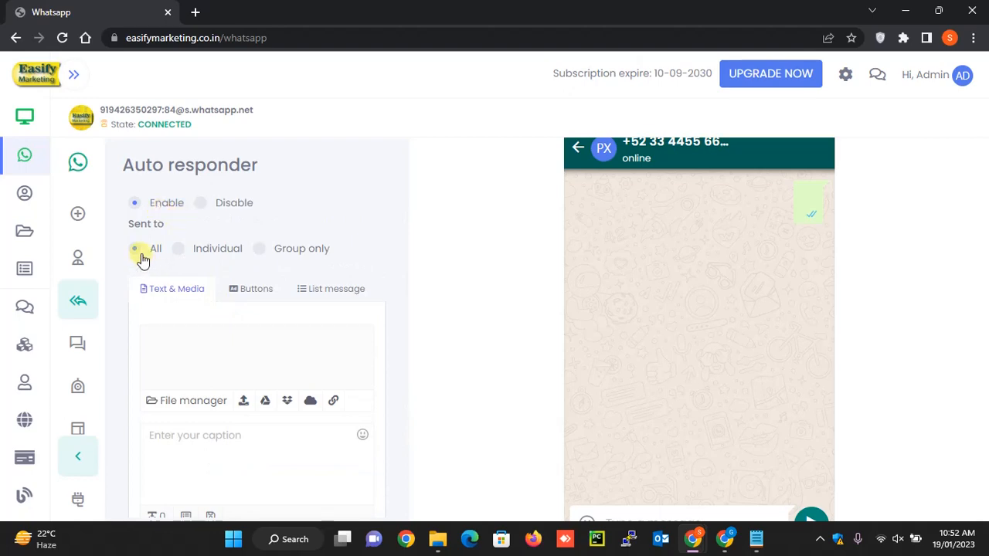
- Write "Hi, this is auto responder test" as the caption of the auto responder's text message
{"action": "scroll", "coordinate": [181, 320], "scroll_direction": "down", "scroll_amount": 2}
{"action": "left_click", "coordinate": [193, 337]}
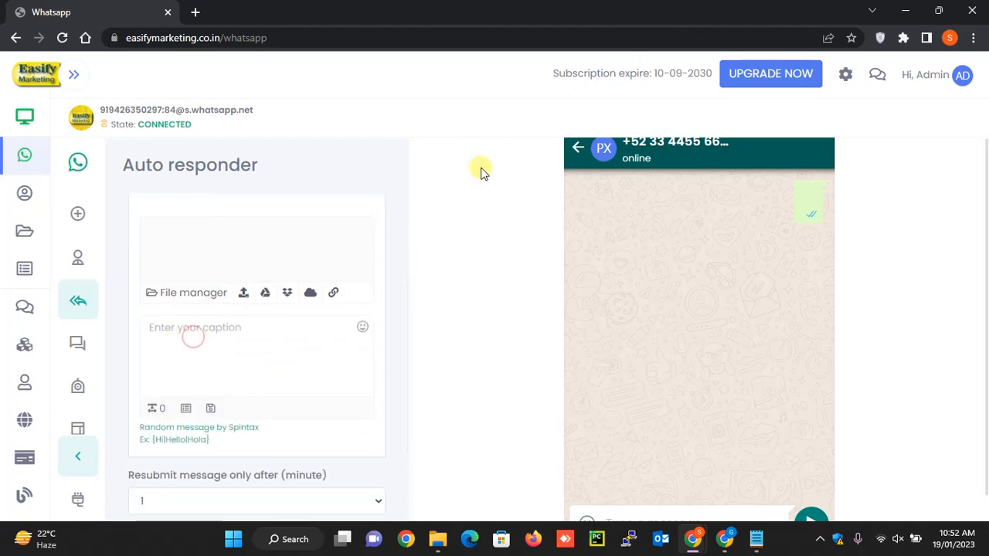
{"action": "type", "text": "Hi, "}
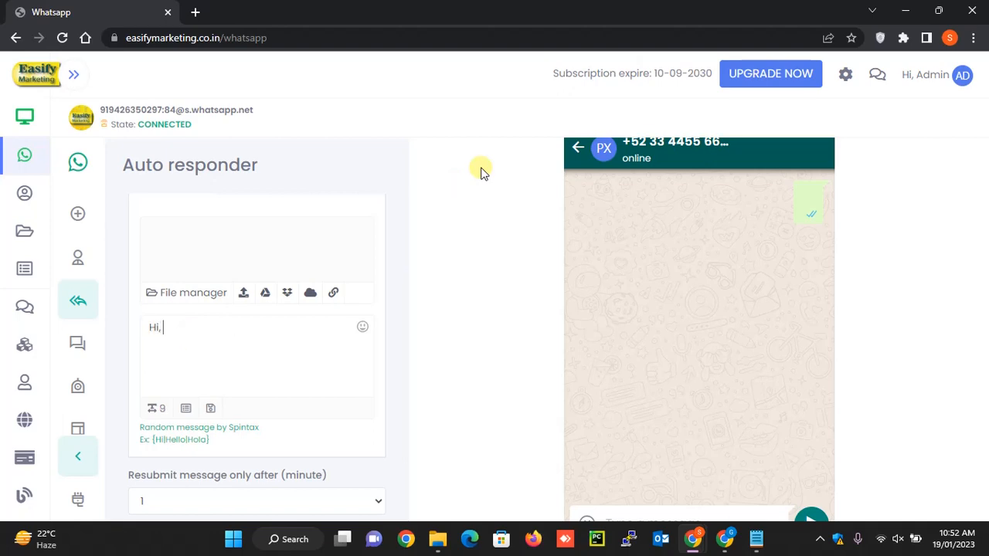
{"action": "type", "text": "this is au"}
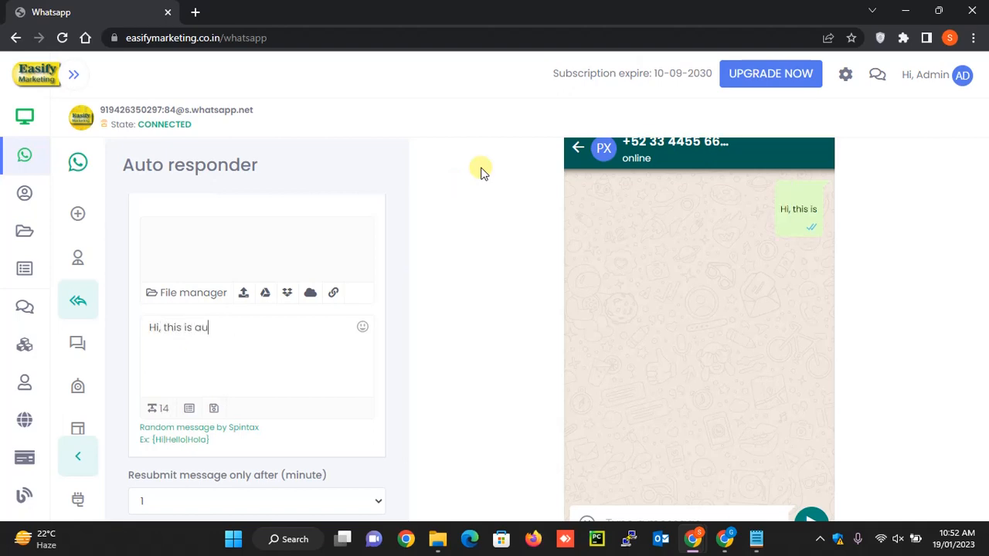
{"action": "type", "text": "to repos"}
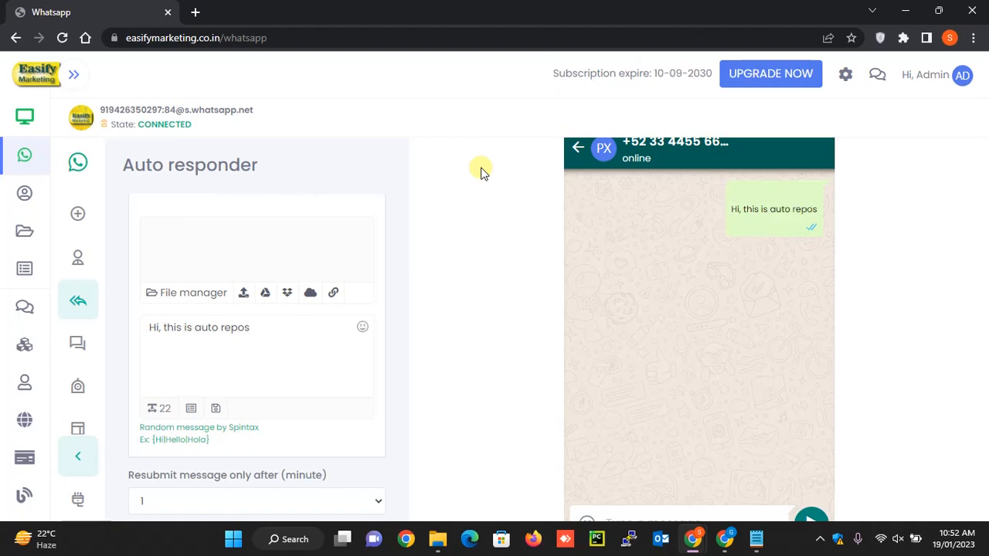
{"action": "key", "text": "BackSpace"}
{"action": "key", "text": "BackSpace"}
{"action": "key", "text": "BackSpace"}
{"action": "type", "text": "sponder test"}
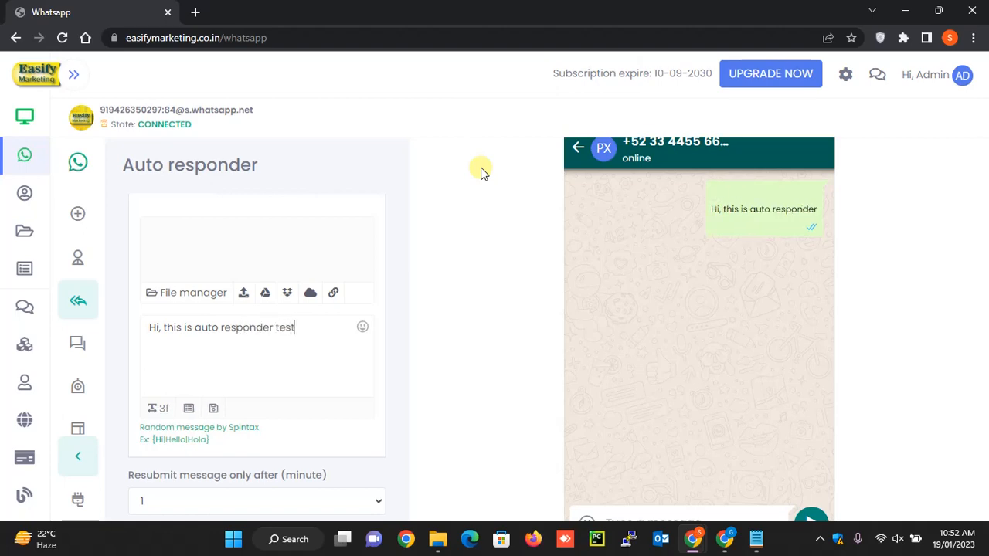
- Leave the resubmit interval at 1 minute and submit the auto responder settings
{"action": "scroll", "coordinate": [270, 456], "scroll_direction": "down", "scroll_amount": 2}
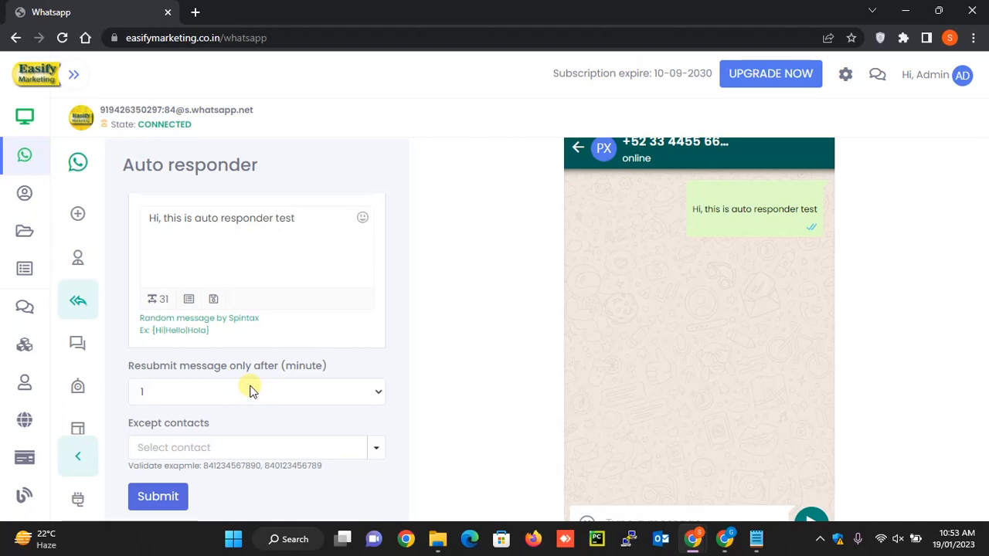
{"action": "left_click", "coordinate": [179, 390]}
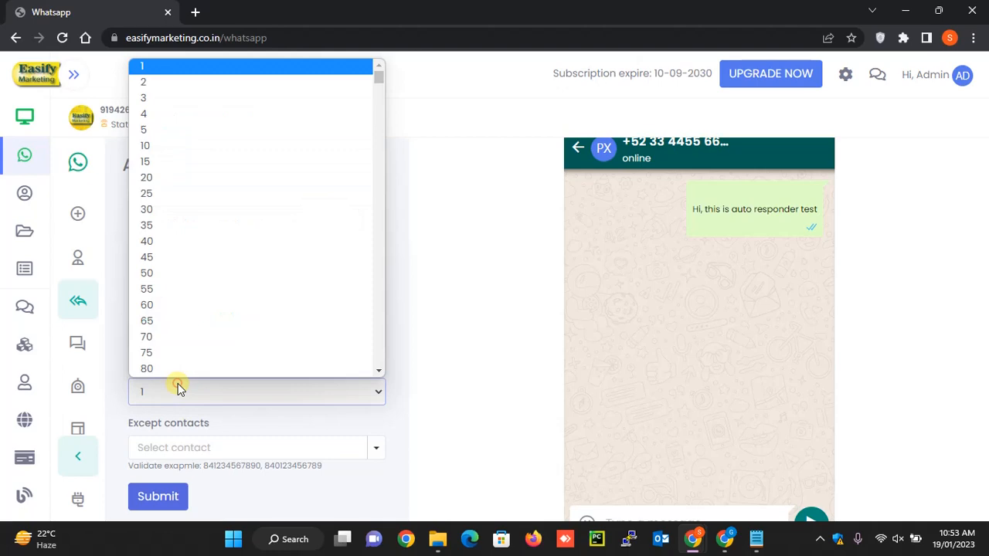
{"action": "left_click", "coordinate": [178, 390]}
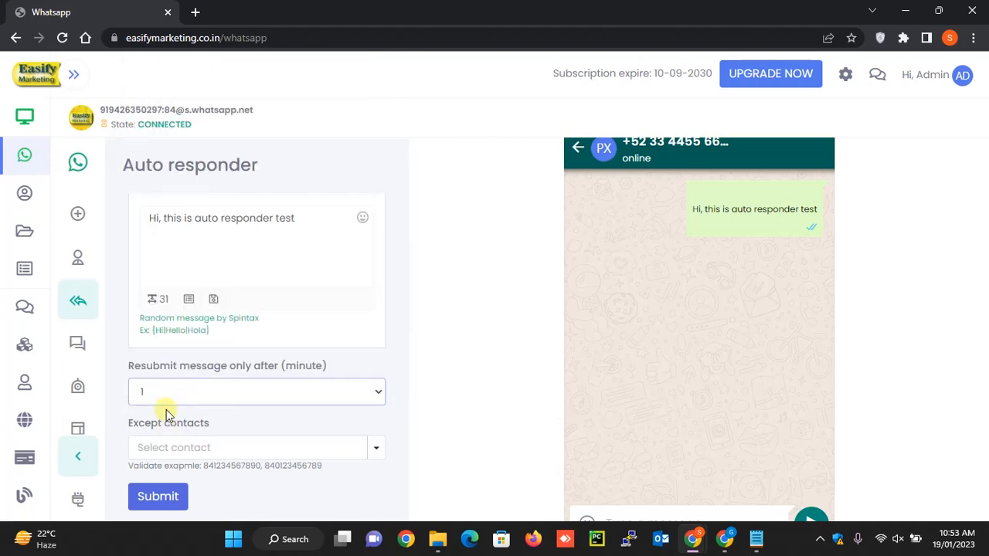
{"action": "left_click", "coordinate": [161, 500]}
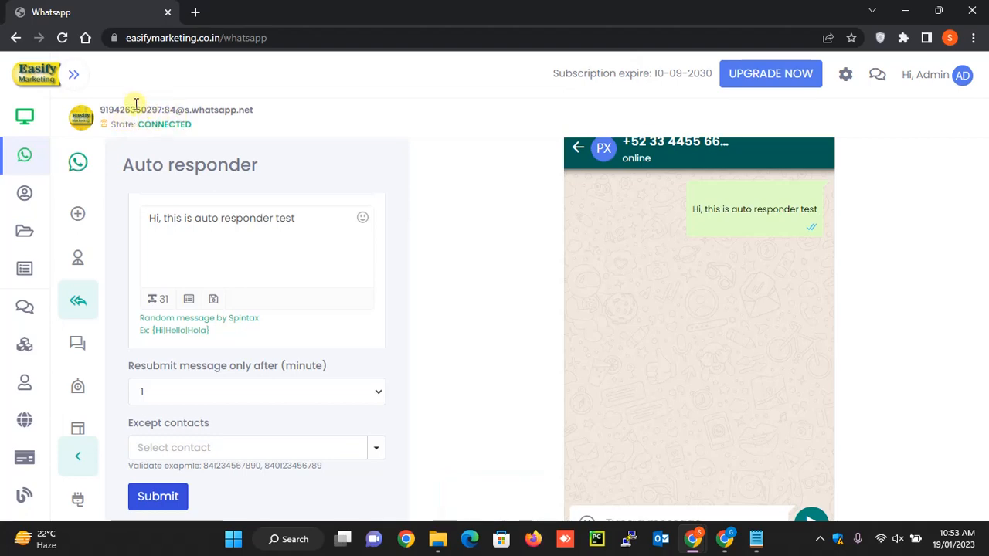
- Switch to WhatsApp Web, send "hi" to the auto responder's number and check the replies in the chat
{"action": "double_click", "coordinate": [133, 110]}
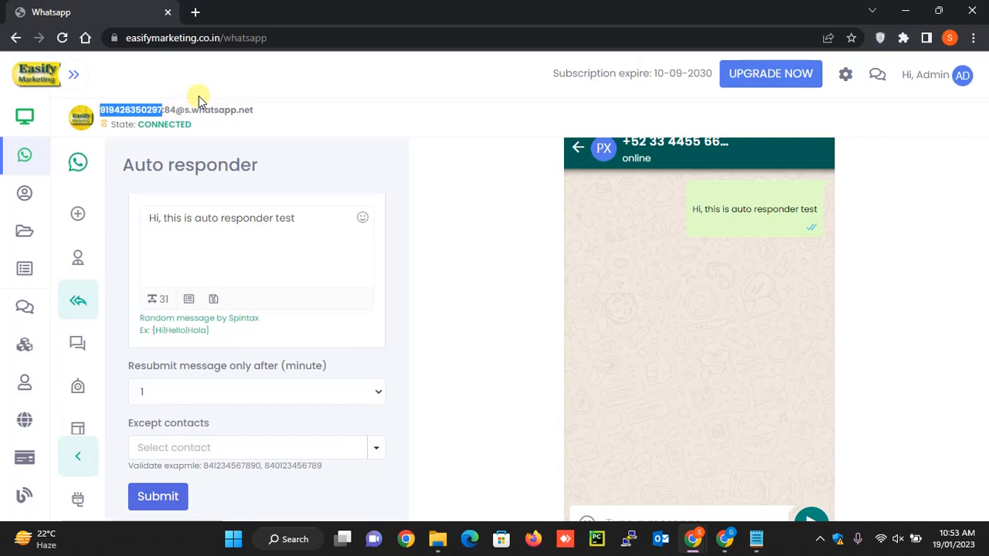
{"action": "left_click", "coordinate": [410, 168]}
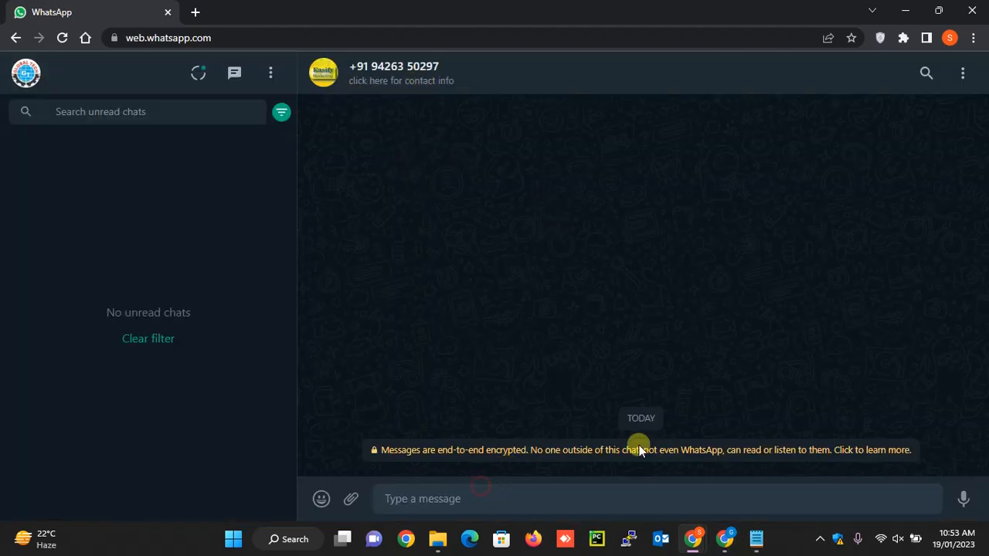
{"action": "type", "text": "hi"}
{"action": "key", "text": "Return"}
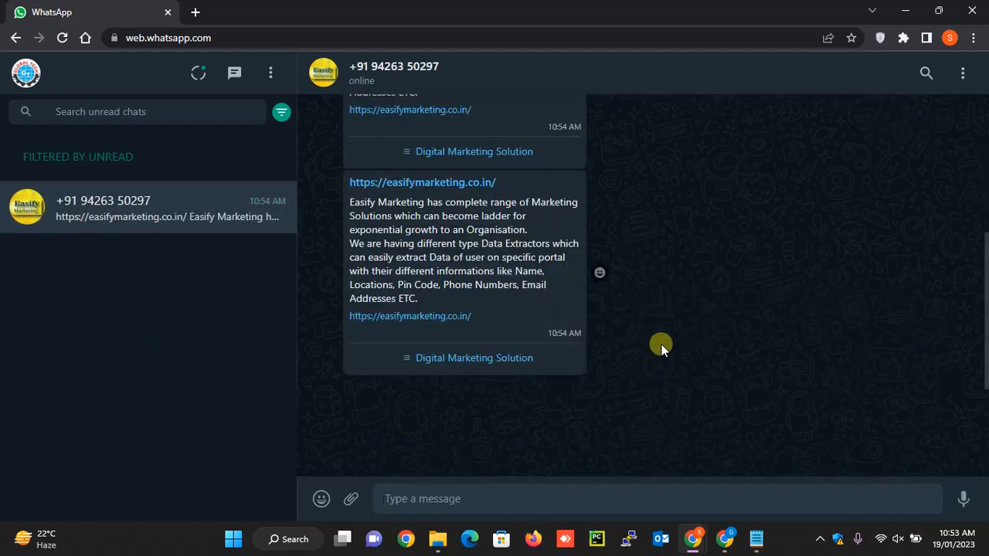
{"action": "scroll", "coordinate": [663, 345], "scroll_direction": "up", "scroll_amount": 2}
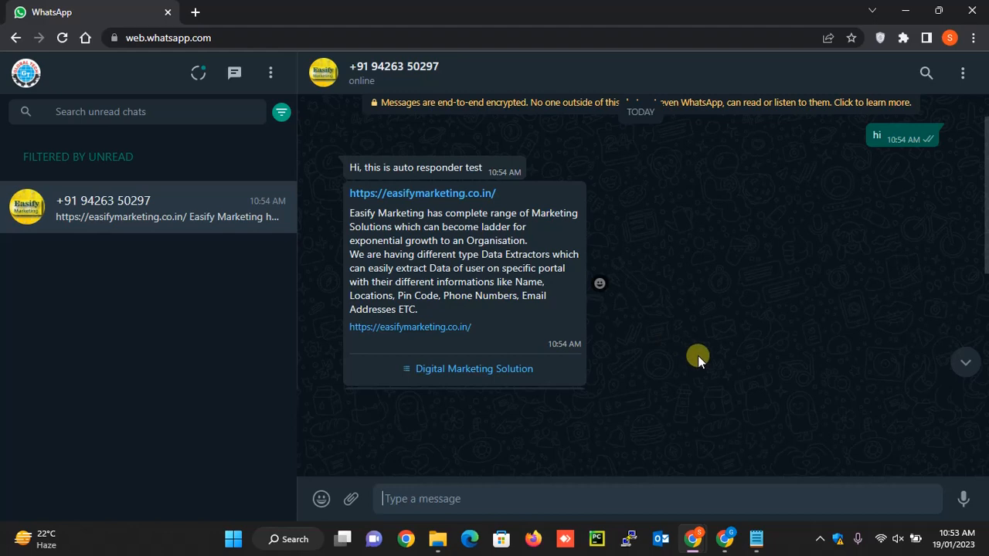
{"action": "scroll", "coordinate": [697, 355], "scroll_direction": "up", "scroll_amount": 1}
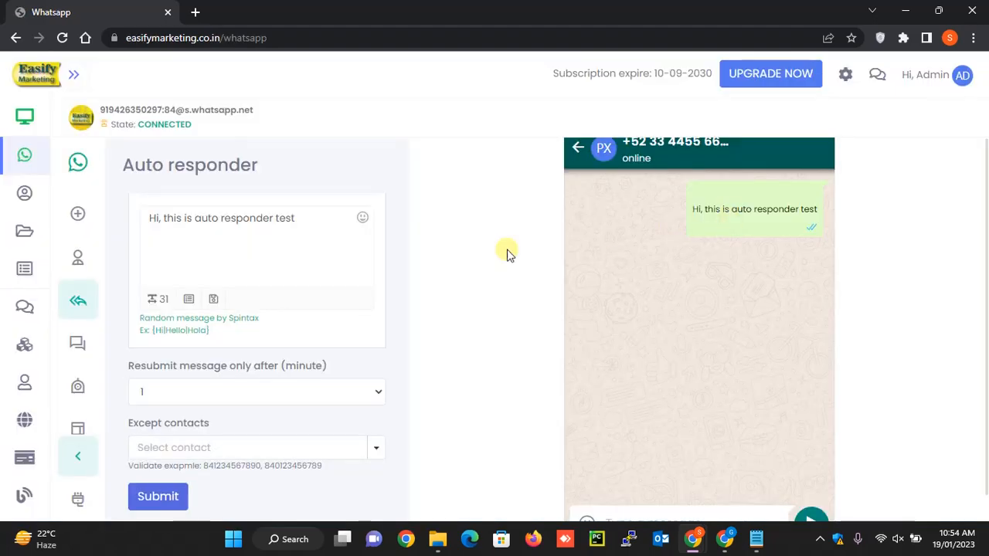
- Switch back to Easify Marketing and view the auto responder's Buttons and List message options
{"action": "scroll", "coordinate": [299, 295], "scroll_direction": "up", "scroll_amount": 2}
{"action": "scroll", "coordinate": [299, 297], "scroll_direction": "up", "scroll_amount": 2}
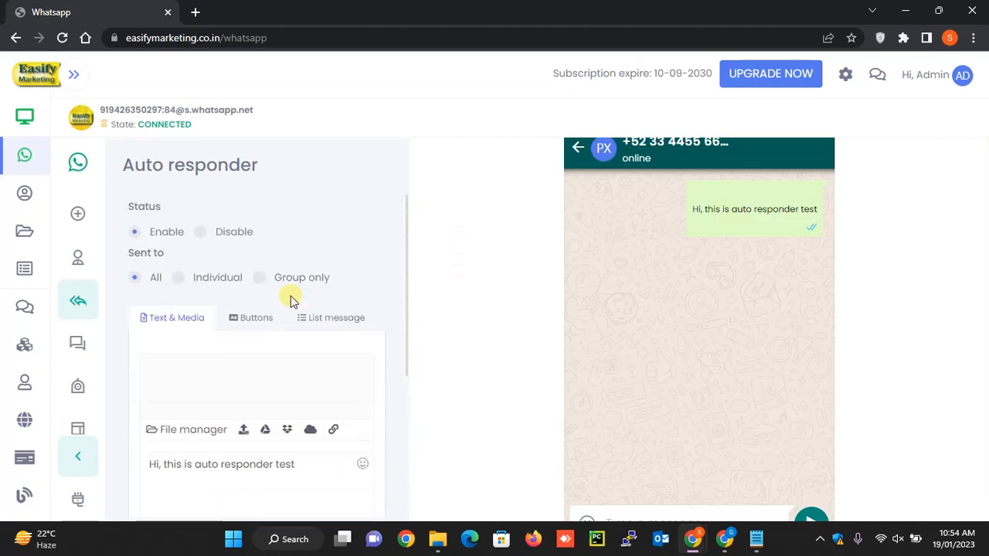
{"action": "left_click", "coordinate": [257, 317]}
{"action": "left_click", "coordinate": [346, 323]}
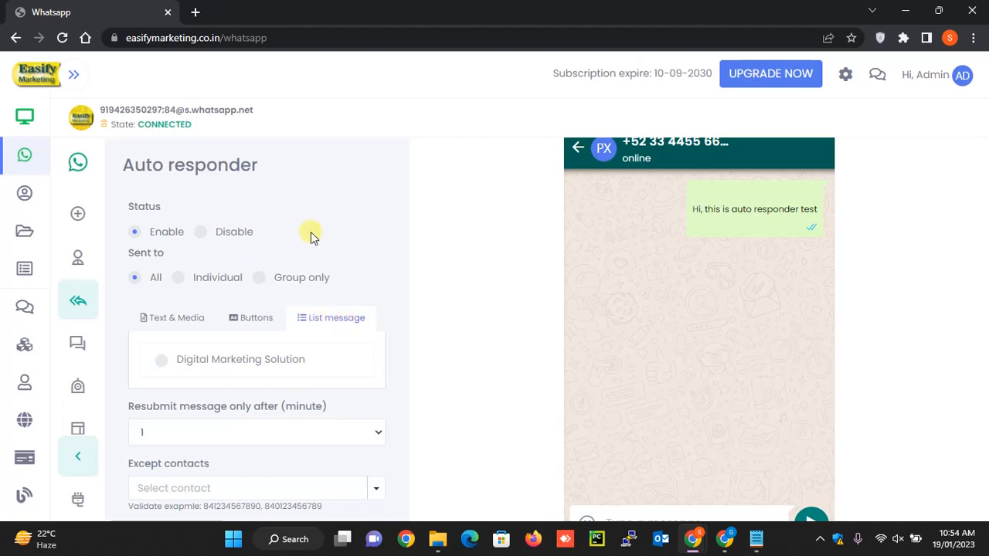
{"action": "scroll", "coordinate": [311, 237], "scroll_direction": "down", "scroll_amount": 1}
{"action": "mouse_move", "coordinate": [169, 353]}
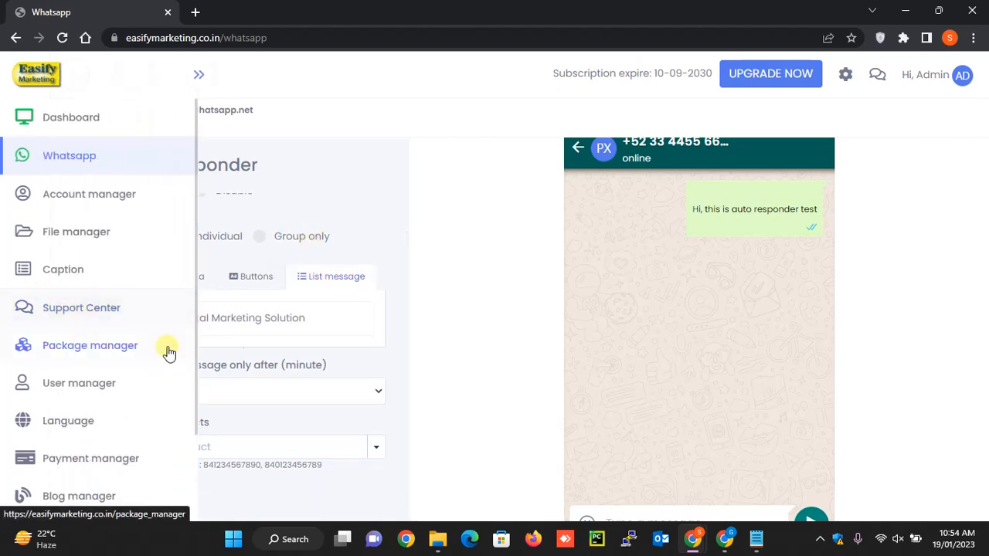
- Create an enabled contact group for bulk messaging, named with "Test" and the person's first name from the suggestions
{"action": "left_click", "coordinate": [77, 337]}
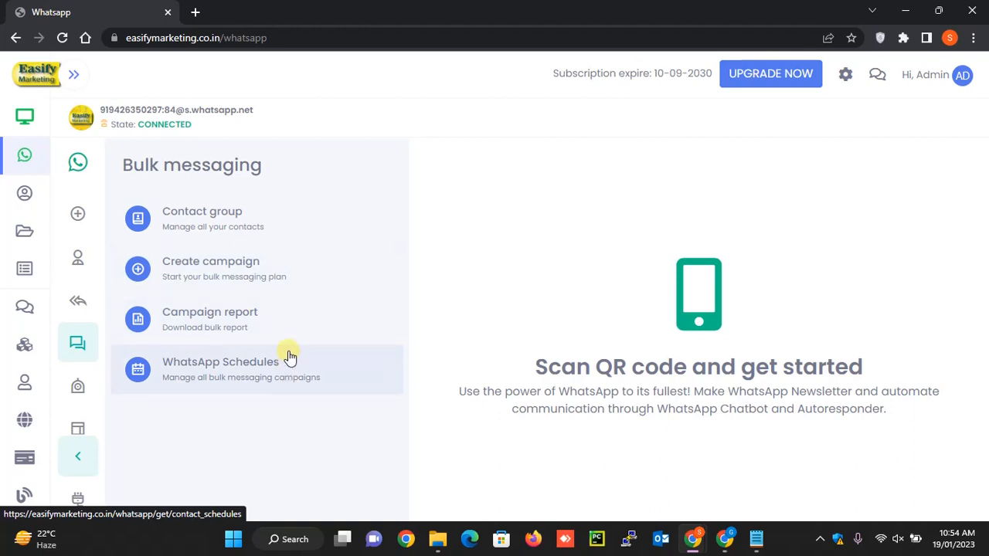
{"action": "left_click", "coordinate": [247, 212]}
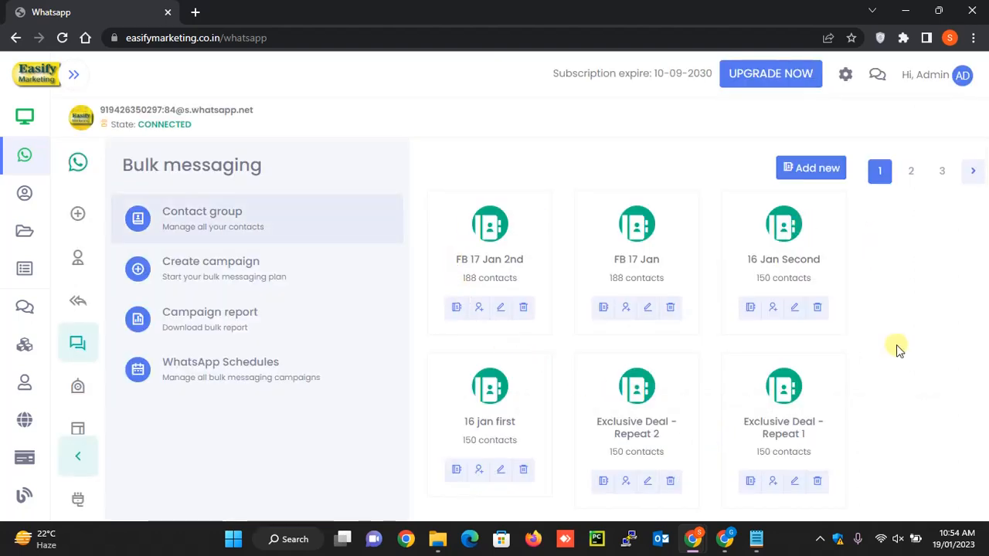
{"action": "left_click", "coordinate": [813, 173]}
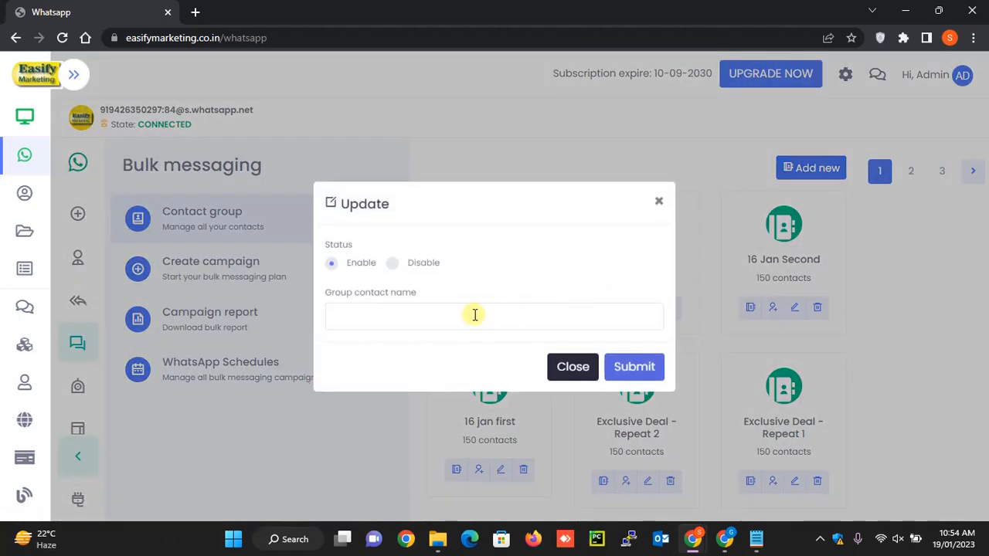
{"action": "double_click", "coordinate": [472, 319]}
{"action": "left_click", "coordinate": [469, 320]}
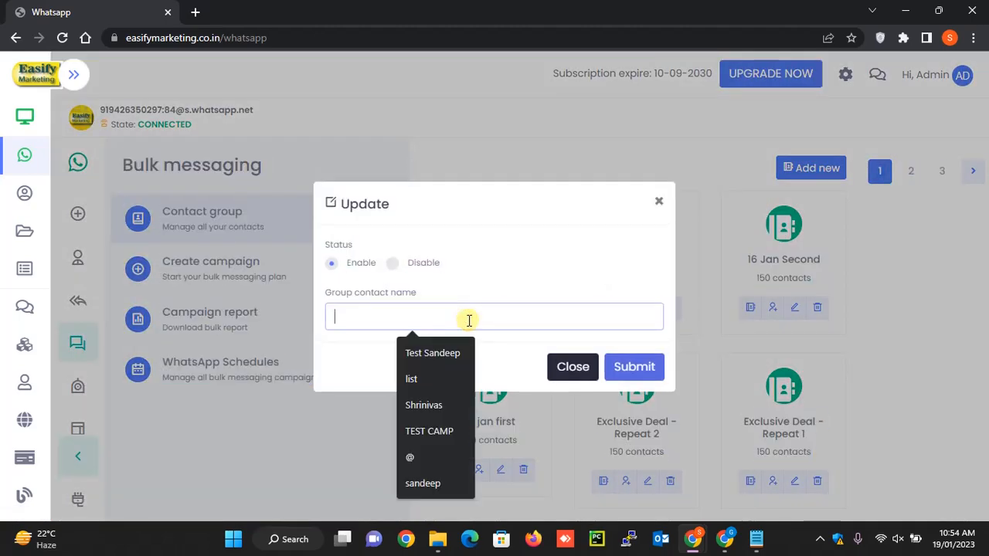
{"action": "type", "text": "Test Sandeep"}
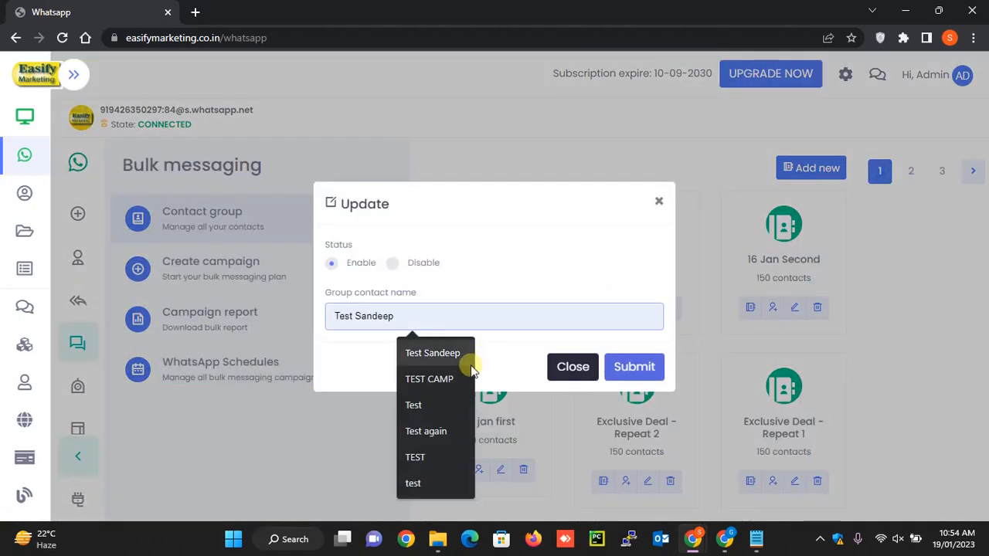
{"action": "left_click", "coordinate": [438, 352]}
{"action": "left_click", "coordinate": [616, 366]}
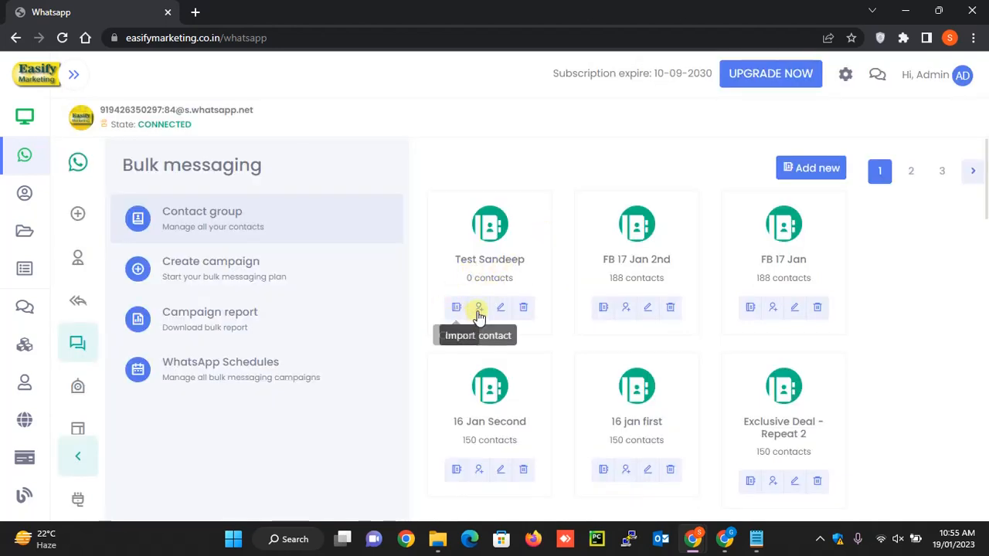
- Import one contact into the new test contact group through the data form, entering the phone number with dial code
{"action": "left_click", "coordinate": [479, 309]}
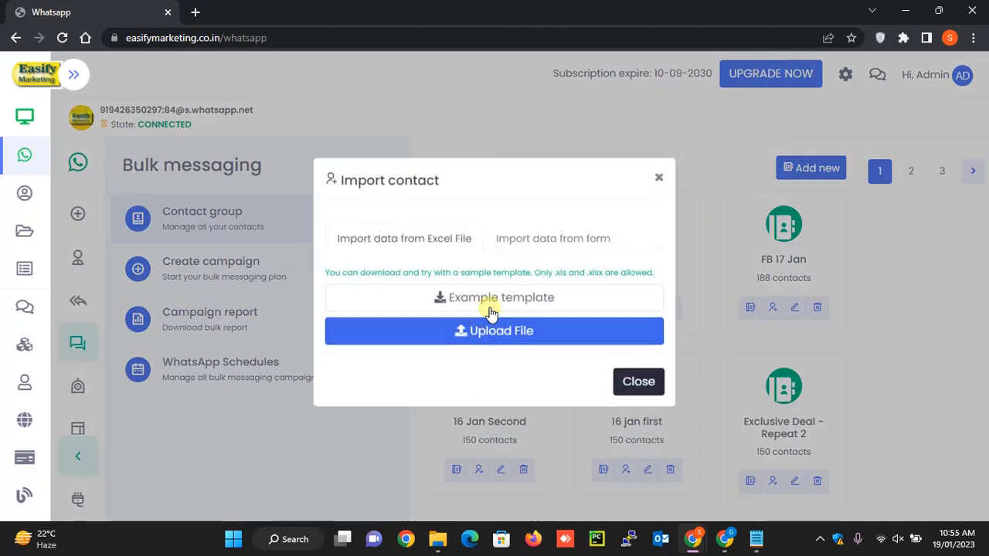
{"action": "left_click", "coordinate": [547, 250]}
{"action": "left_click", "coordinate": [399, 261]}
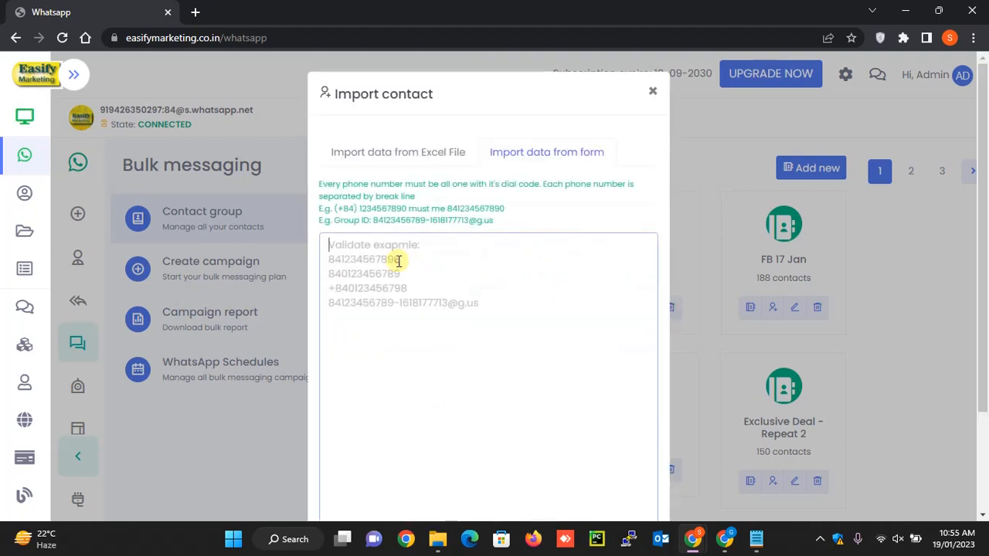
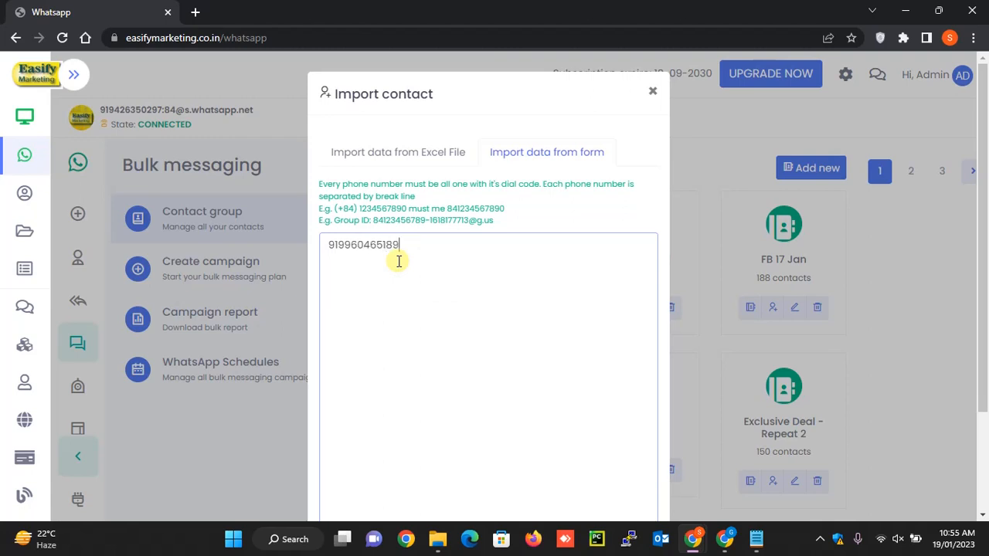
{"action": "scroll", "coordinate": [399, 261], "scroll_direction": "down", "scroll_amount": 2}
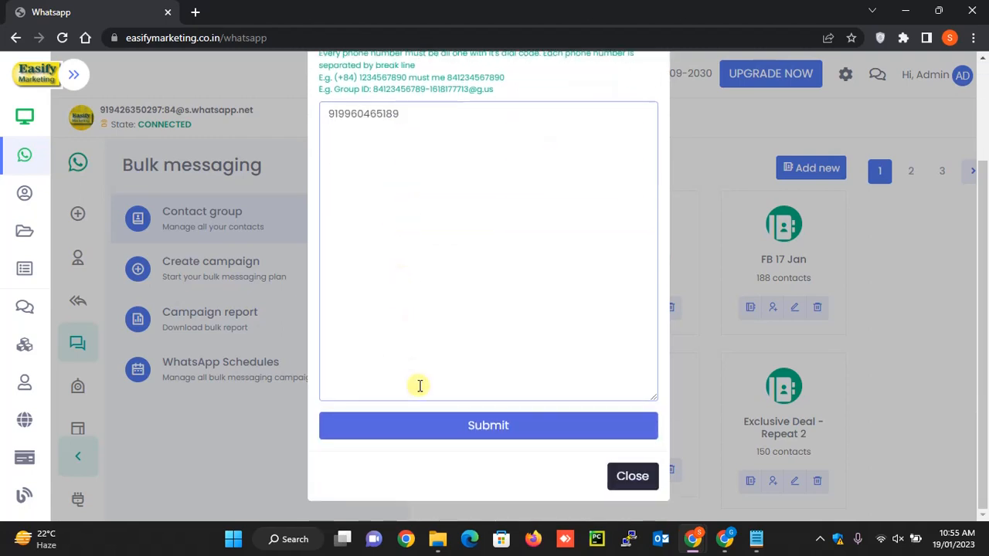
{"action": "left_click", "coordinate": [490, 425]}
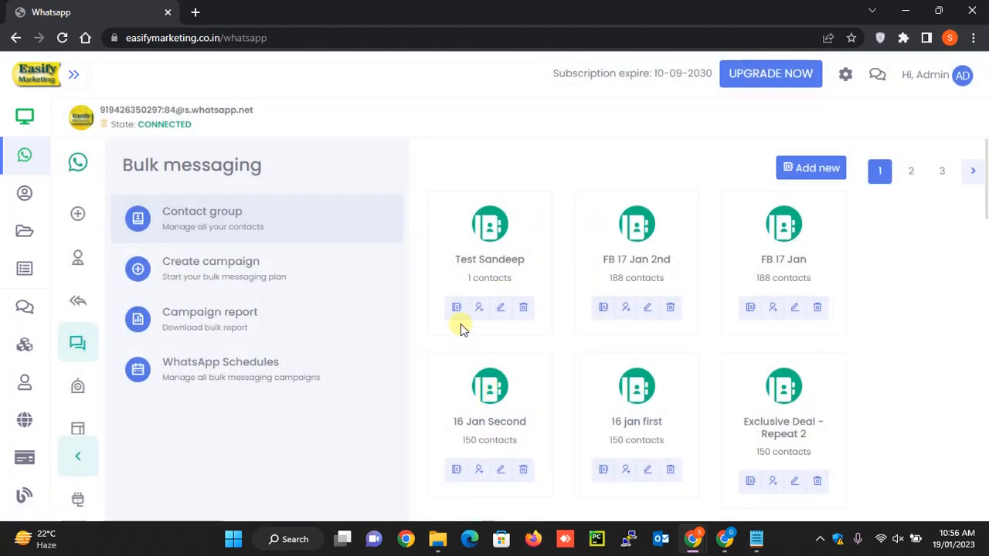
- Download the example Excel template from the test group's contact import and open example_bulk_contact.xlsx in Excel
{"action": "left_click", "coordinate": [478, 309]}
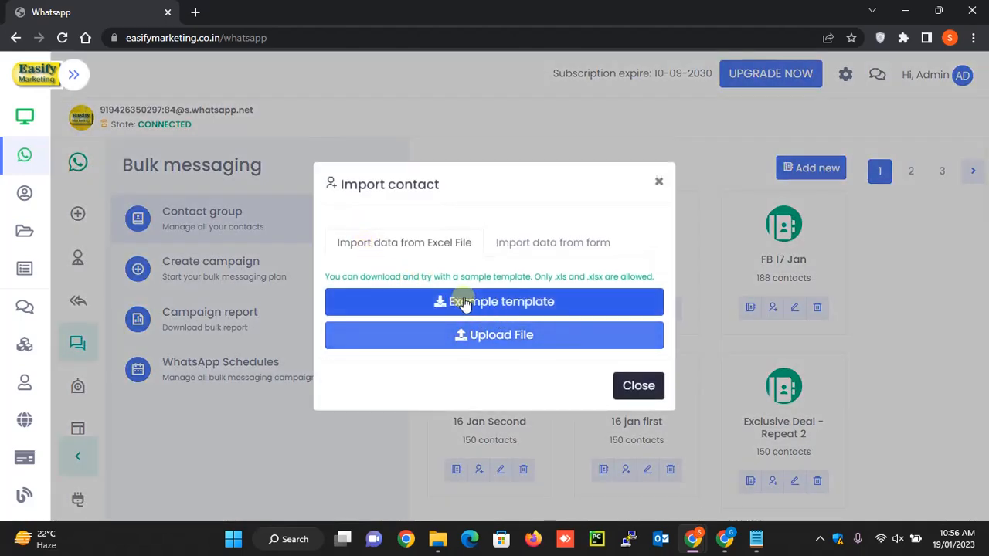
{"action": "left_click", "coordinate": [502, 301]}
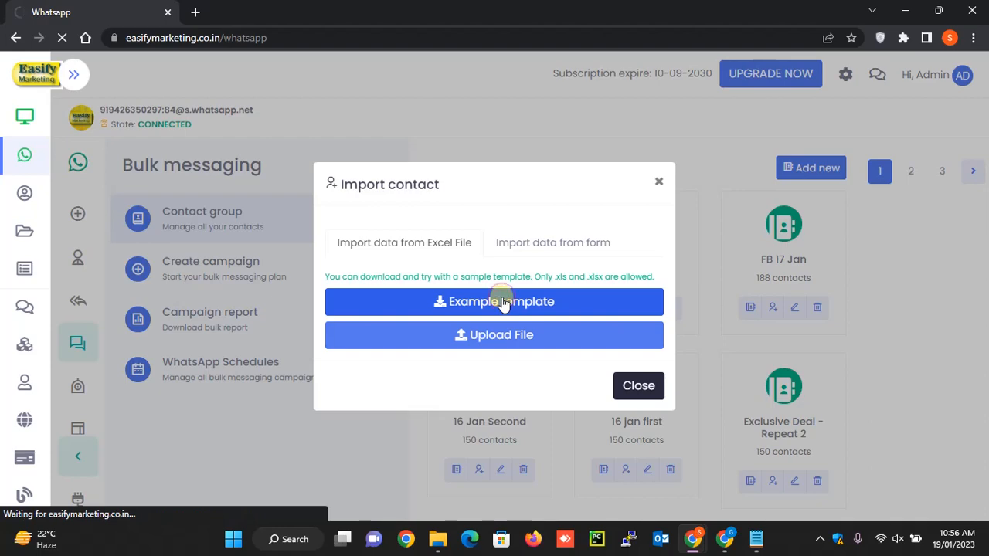
{"action": "left_click", "coordinate": [110, 503]}
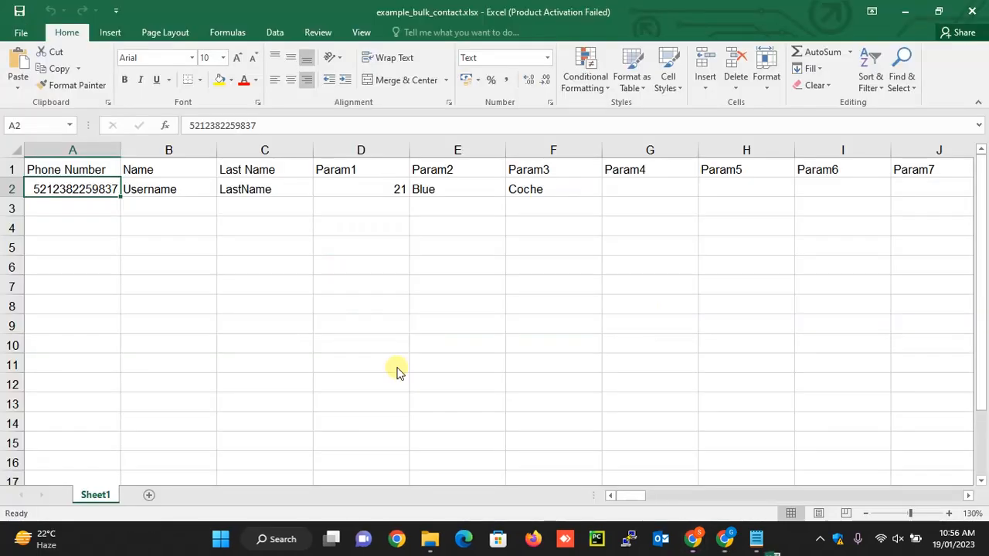
{"action": "left_click", "coordinate": [635, 407]}
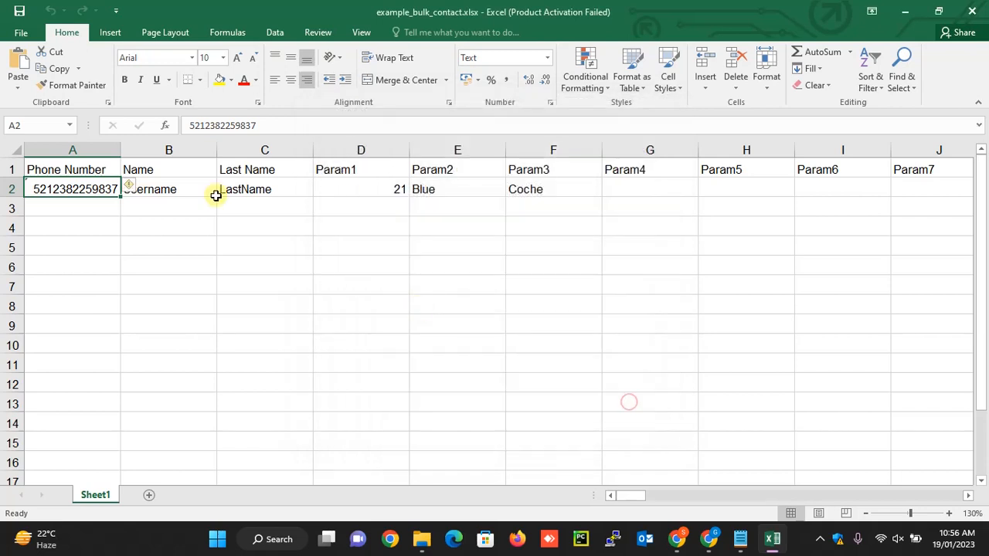
- Replace the sample phone number in cell A2 with the contact's phone number, including the country code
{"action": "double_click", "coordinate": [66, 193]}
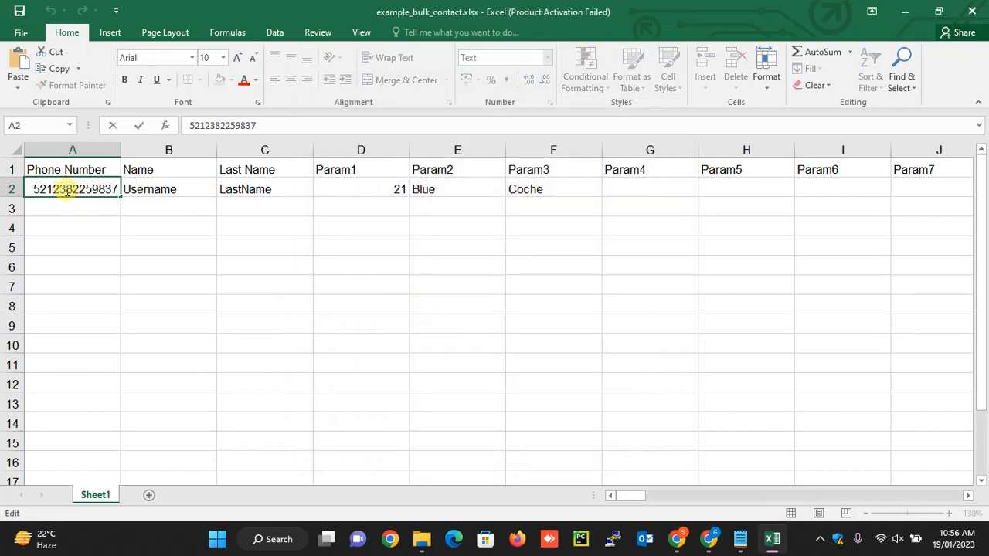
{"action": "double_click", "coordinate": [67, 190]}
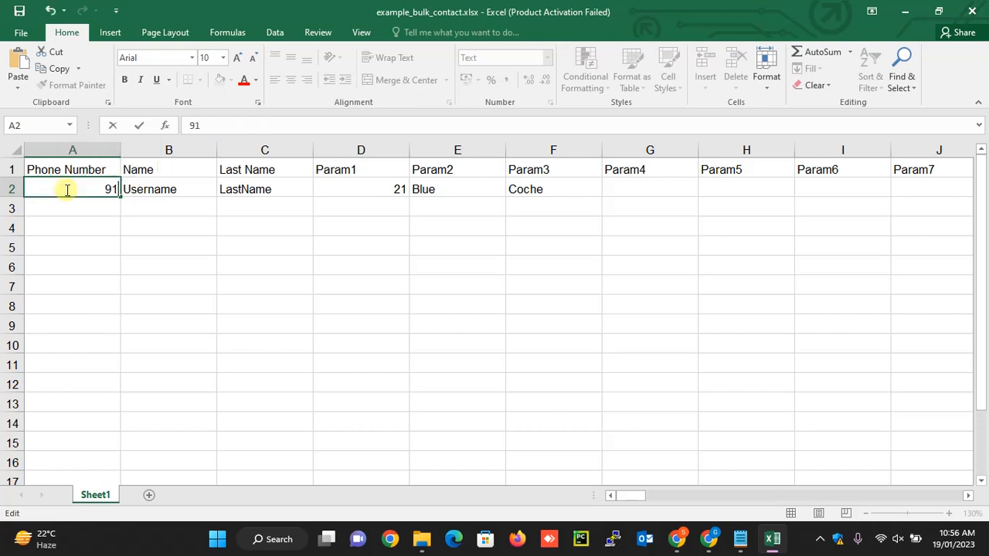
{"action": "key", "text": "Return"}
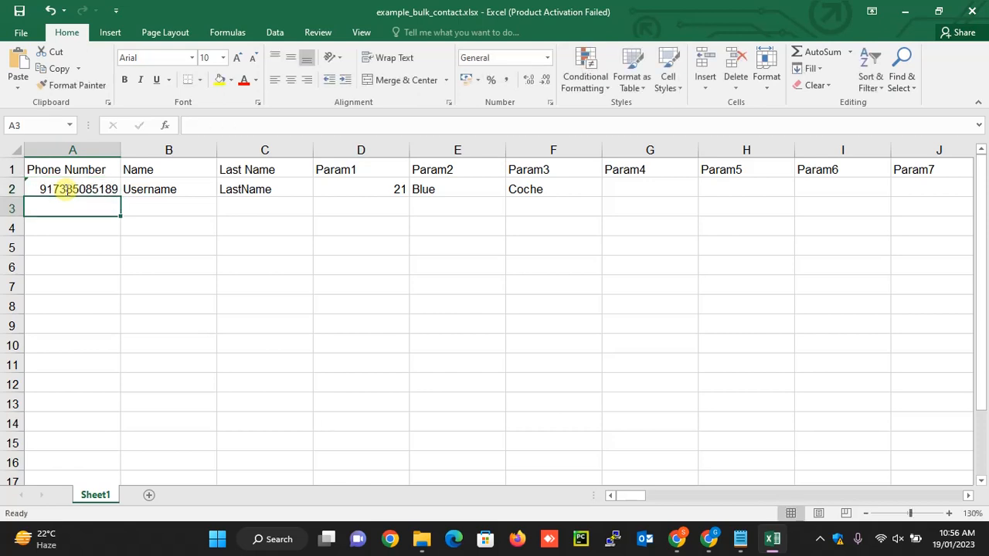
- Enter the contact's first name in cell B2 and clear the placeholder last name in C2
{"action": "key", "text": "Up"}
{"action": "key", "text": "Right"}
{"action": "type", "text": "Ku"}
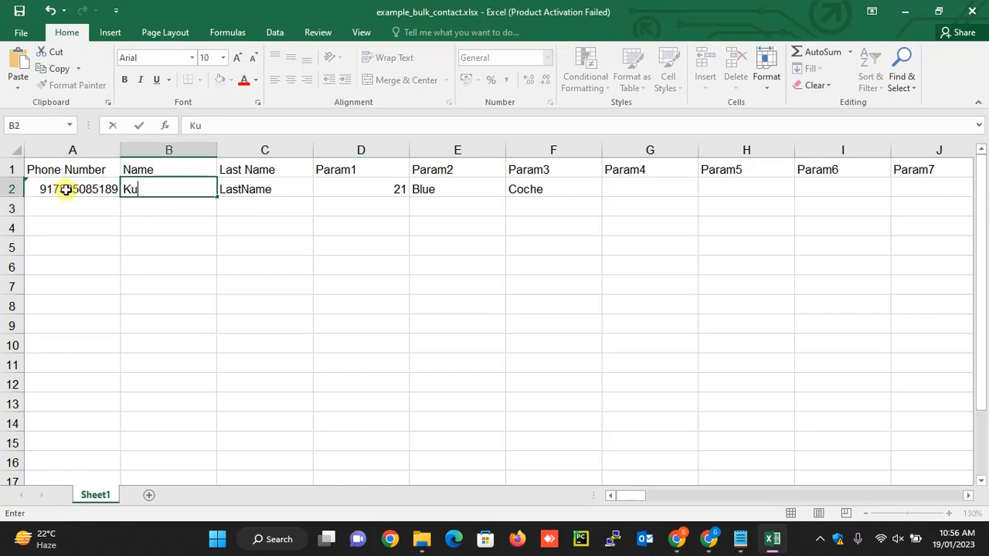
{"action": "key", "text": "Tab"}
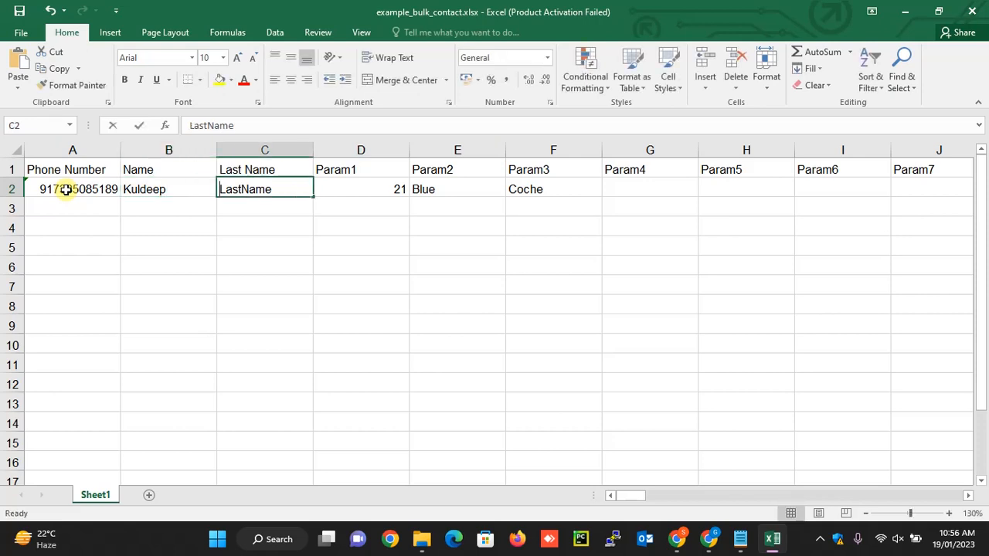
{"action": "key", "text": "BackSpace"}
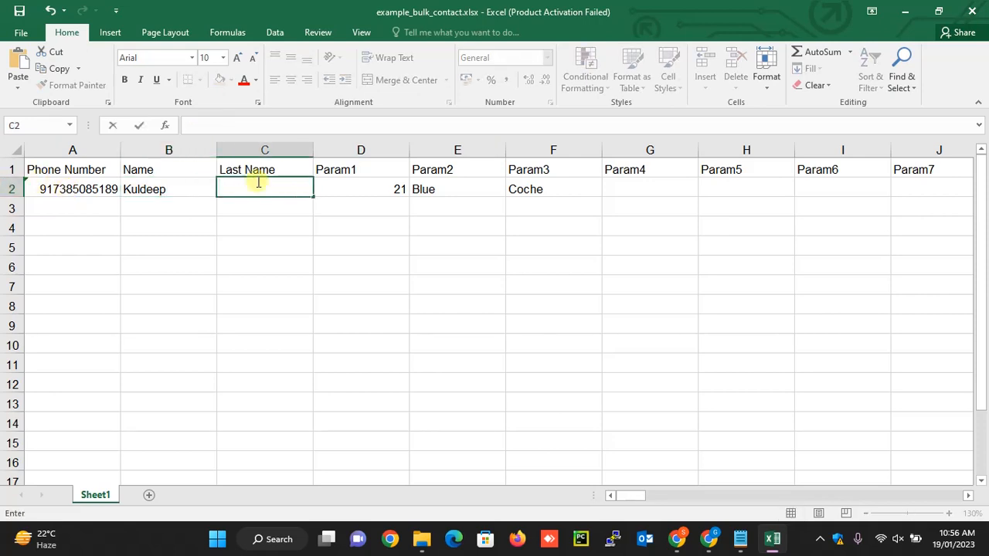
{"action": "left_click", "coordinate": [363, 194]}
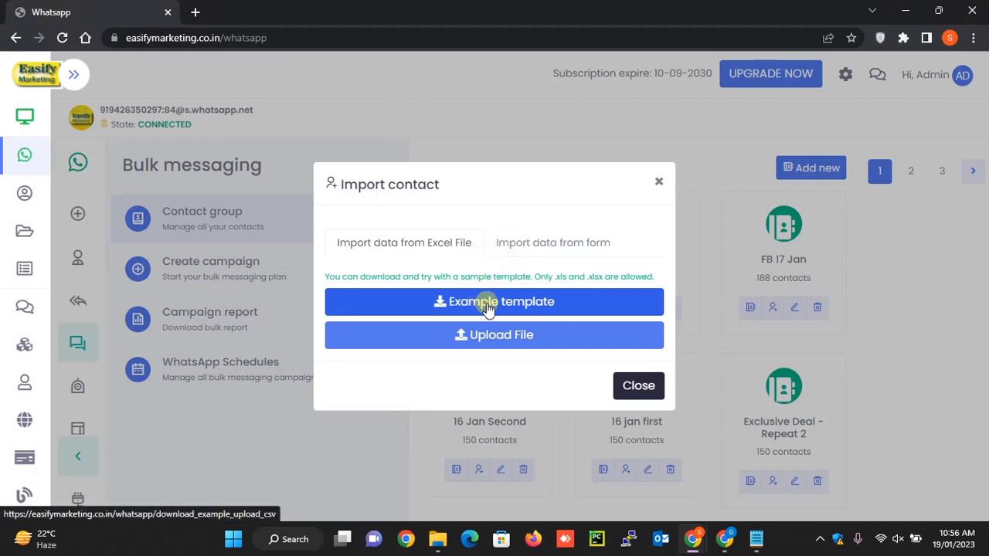
- Back in Easify Marketing, upload example_bulk_contact.xlsx from Downloads to the test contact group and view the group's contacts
{"action": "left_click", "coordinate": [498, 340]}
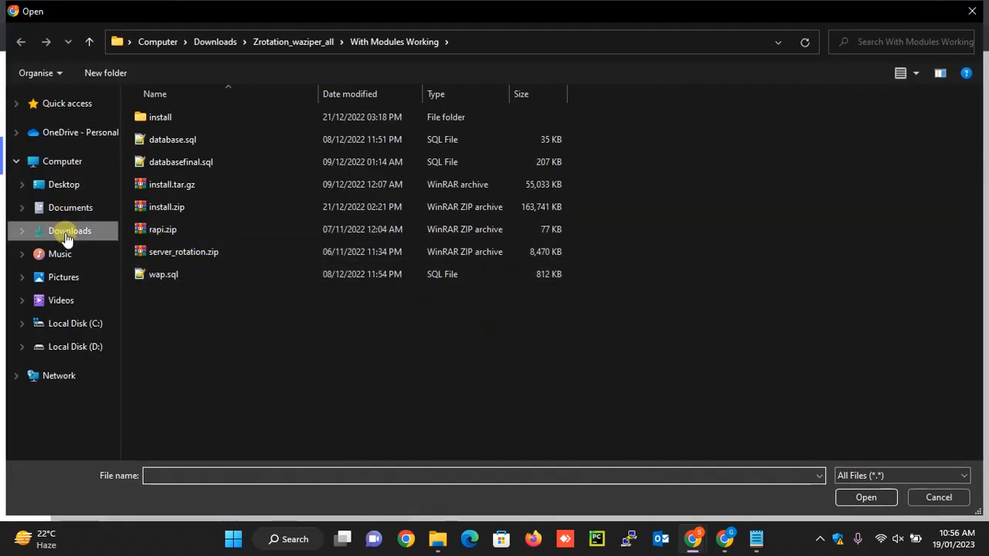
{"action": "left_click", "coordinate": [69, 231]}
{"action": "scroll", "coordinate": [187, 122], "scroll_direction": "up", "scroll_amount": 10}
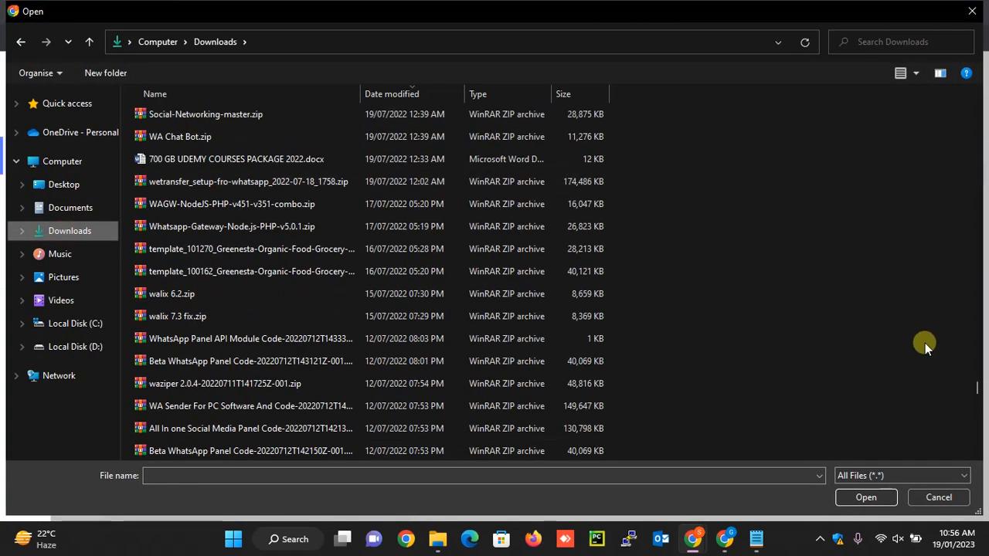
{"action": "left_click_drag", "start_coordinate": [979, 392], "coordinate": [978, 85]}
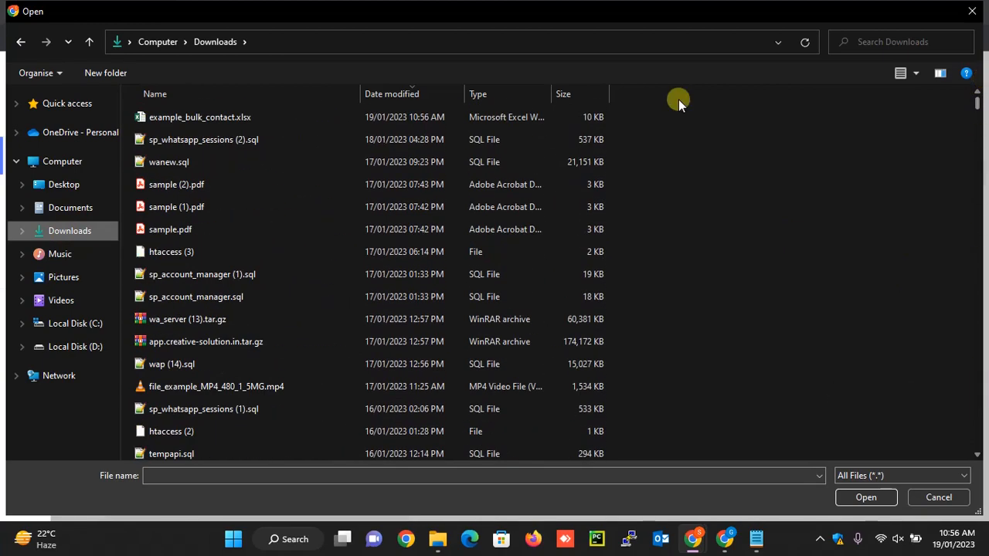
{"action": "double_click", "coordinate": [220, 116]}
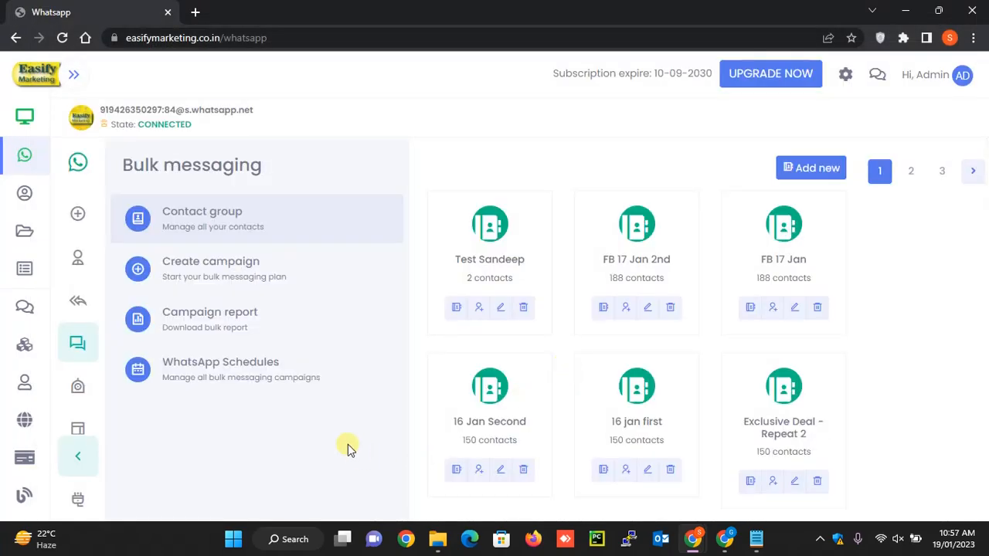
{"action": "left_click", "coordinate": [455, 306]}
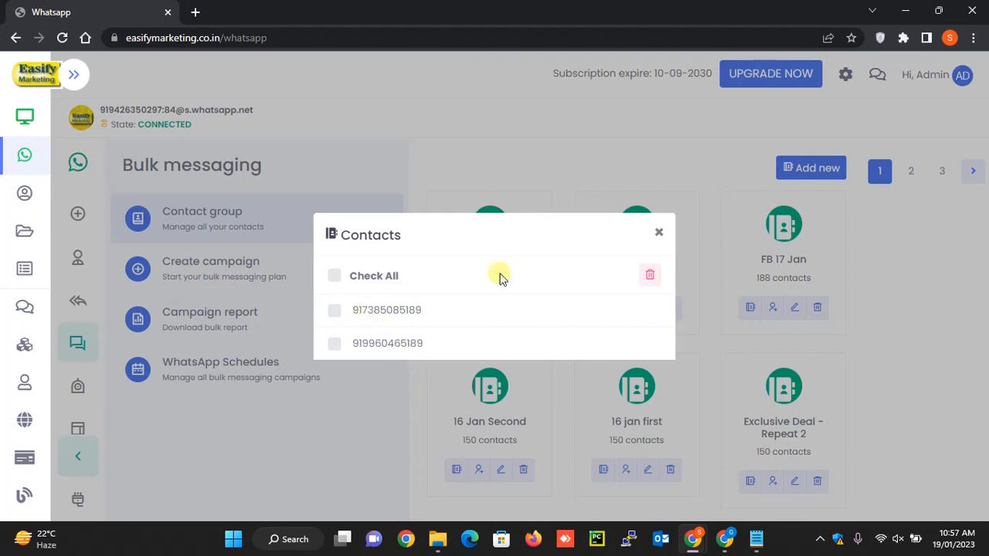
{"action": "left_click", "coordinate": [659, 234]}
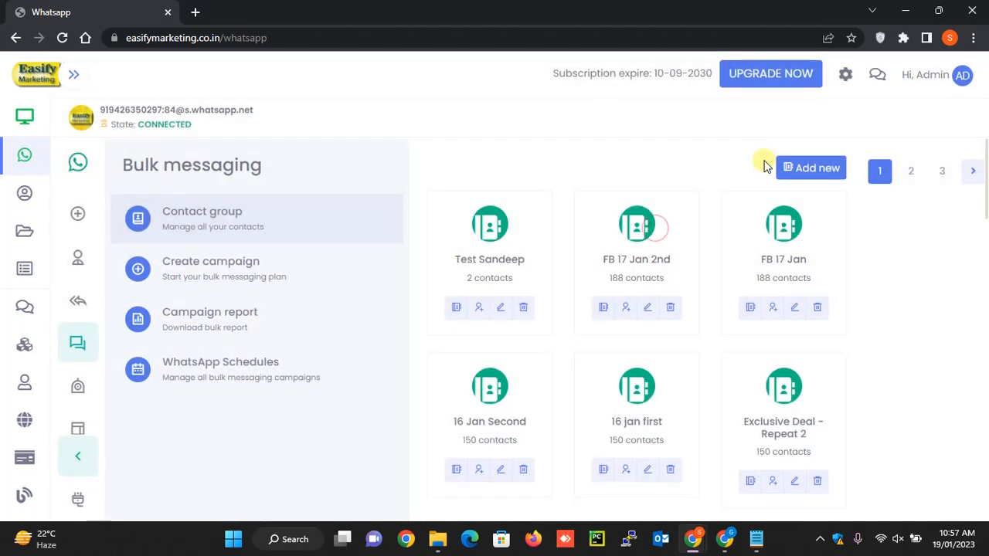
- Start a bulk campaign named "list" for the new test contact group with the caption "HI test message"
{"action": "left_click", "coordinate": [252, 258]}
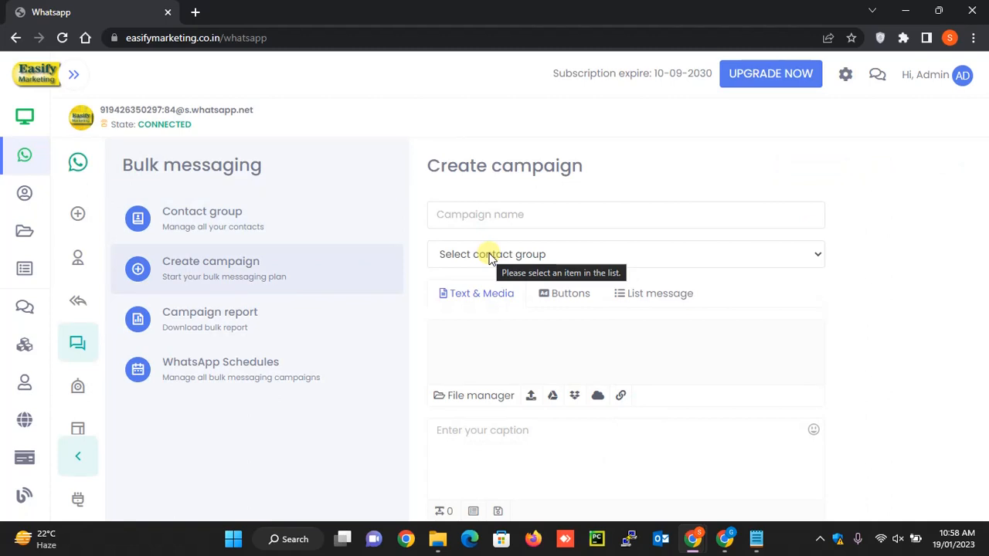
{"action": "left_click", "coordinate": [500, 207]}
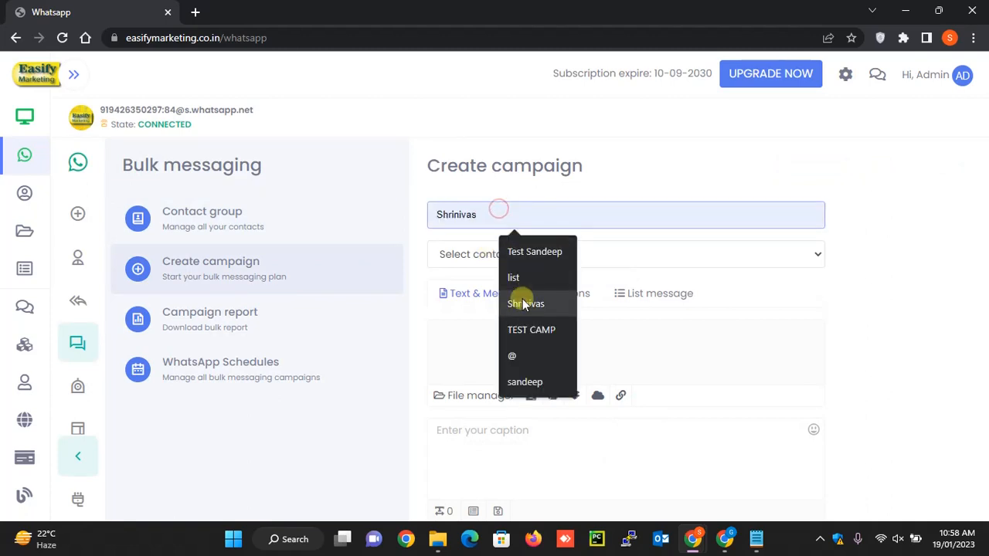
{"action": "left_click", "coordinate": [520, 280]}
{"action": "left_click", "coordinate": [504, 258]}
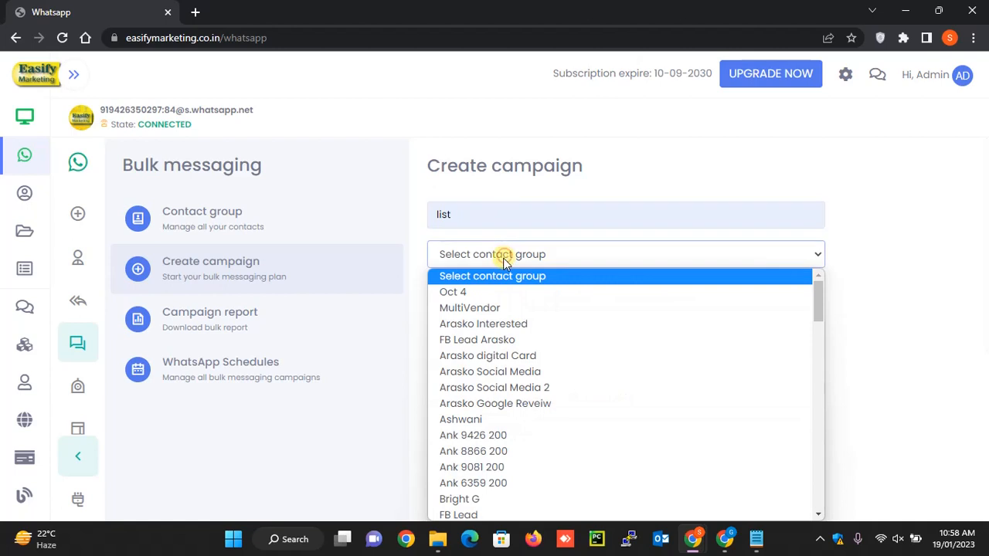
{"action": "scroll", "coordinate": [547, 389], "scroll_direction": "down", "scroll_amount": 15}
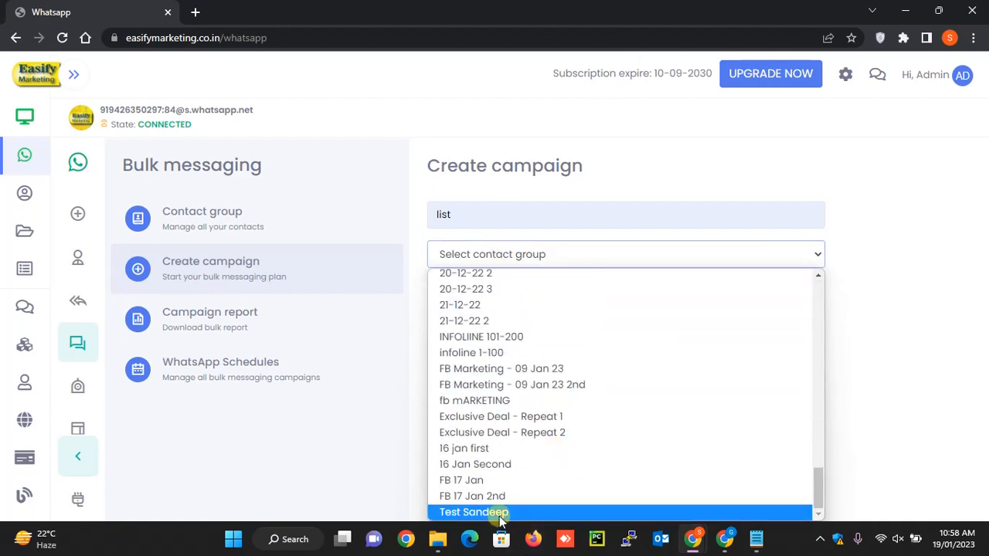
{"action": "left_click", "coordinate": [500, 512]}
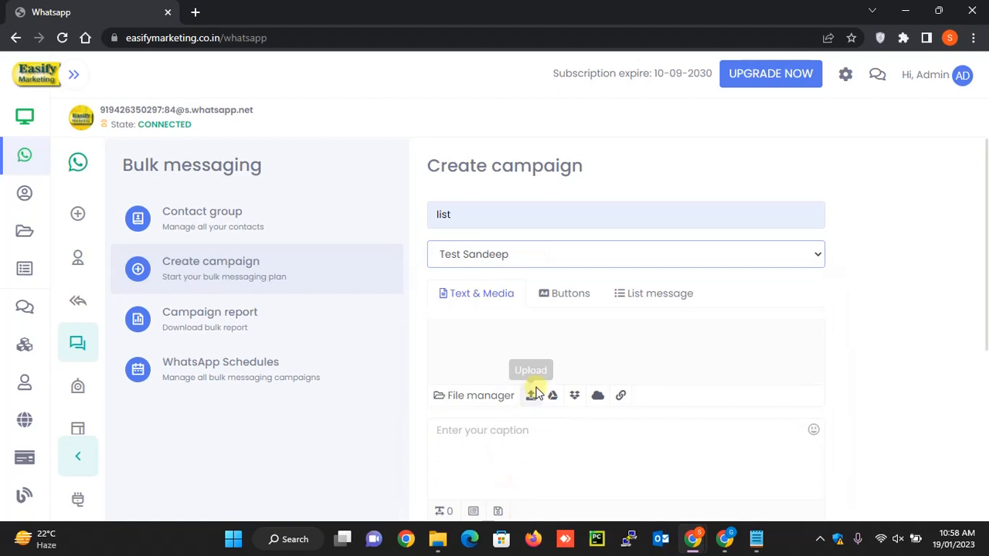
{"action": "left_click", "coordinate": [499, 446]}
{"action": "type", "text": "HI test message"}
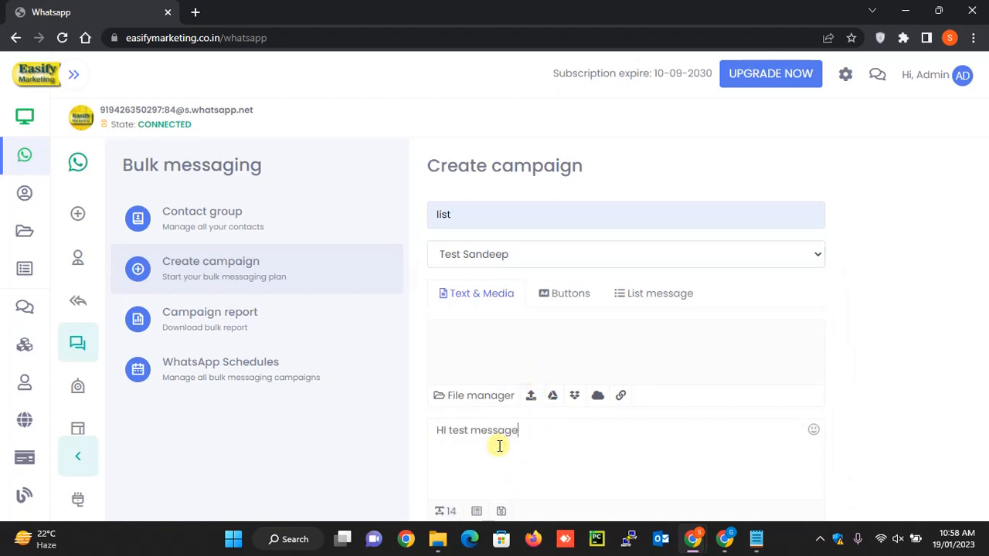
- Set both the minimum and maximum random message intervals to 5 seconds and schedule the campaign
{"action": "scroll", "coordinate": [499, 447], "scroll_direction": "down", "scroll_amount": 4}
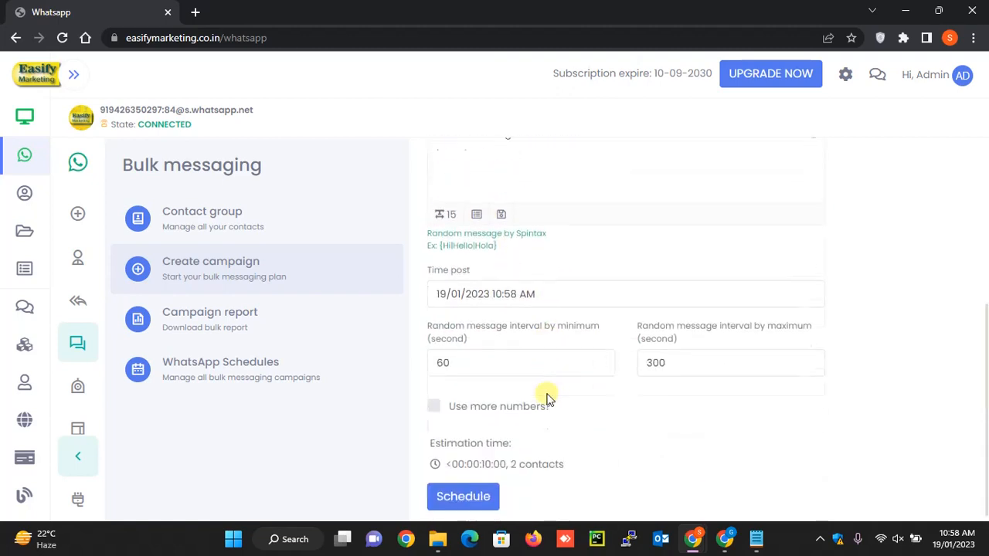
{"action": "double_click", "coordinate": [465, 352]}
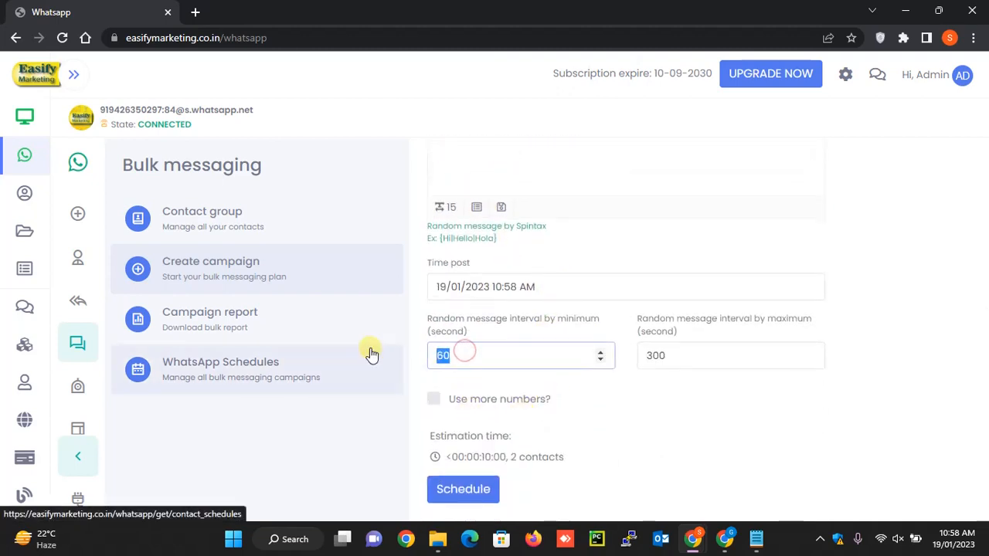
{"action": "type", "text": "5"}
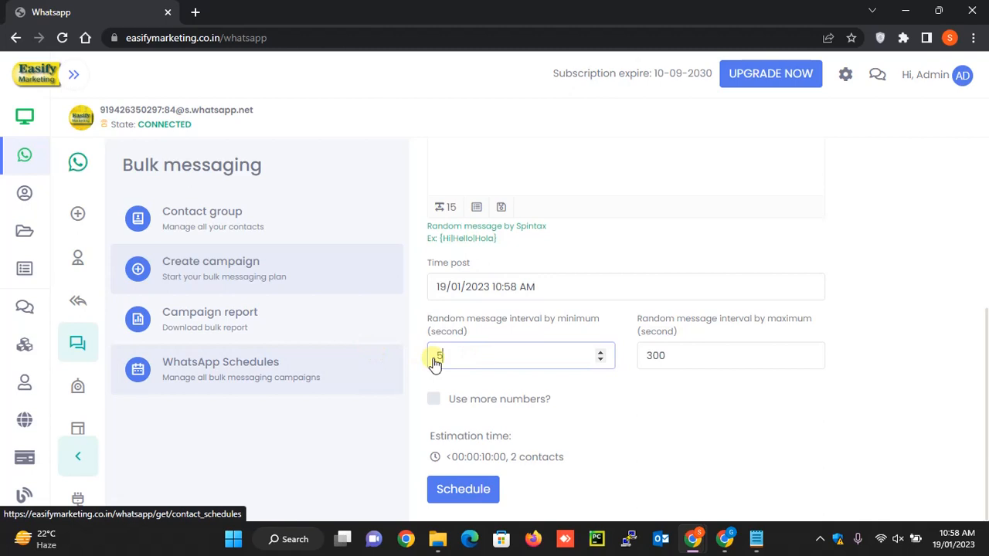
{"action": "double_click", "coordinate": [683, 359]}
{"action": "type", "text": "5"}
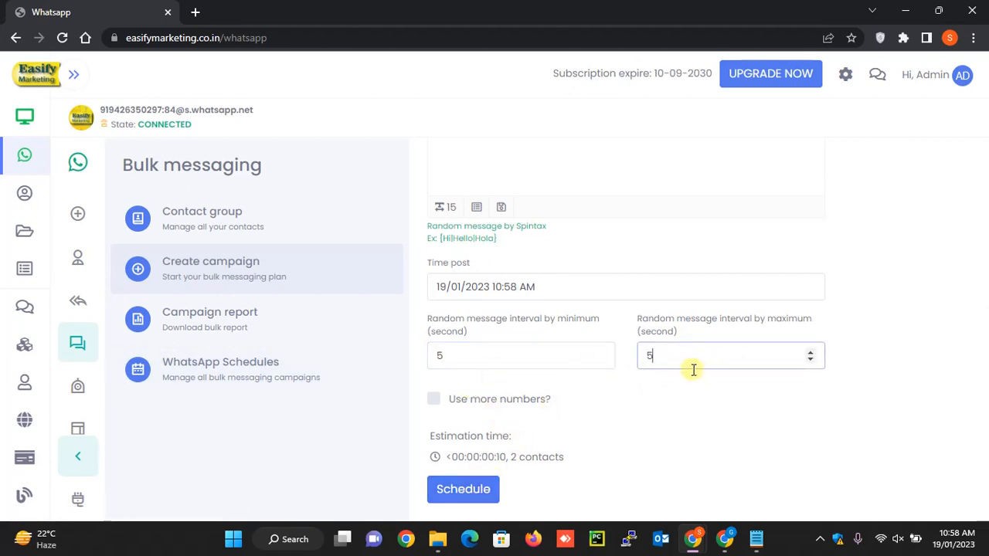
{"action": "left_click", "coordinate": [483, 490]}
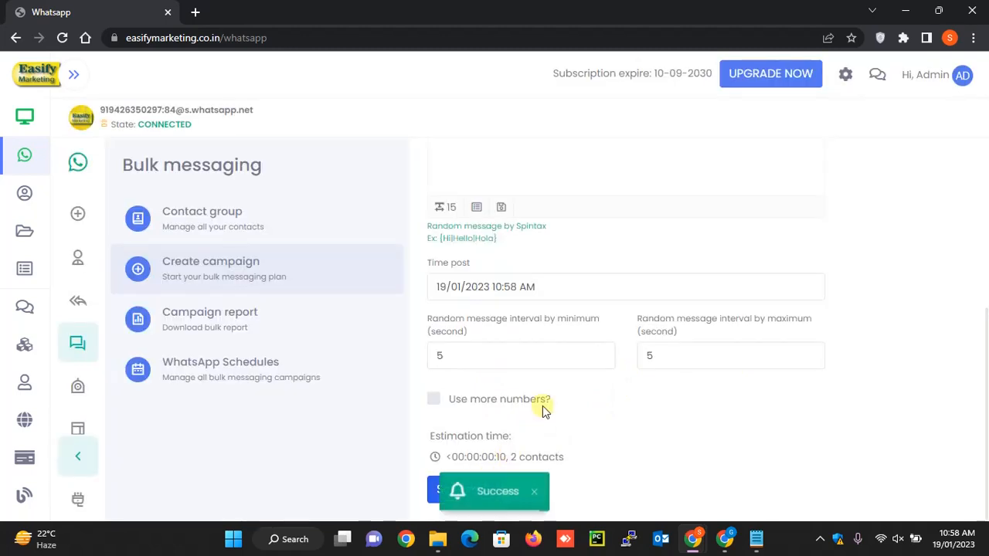
- View the WhatsApp schedules and reload them to check the sending progress of the "list" campaign
{"action": "left_click", "coordinate": [212, 378]}
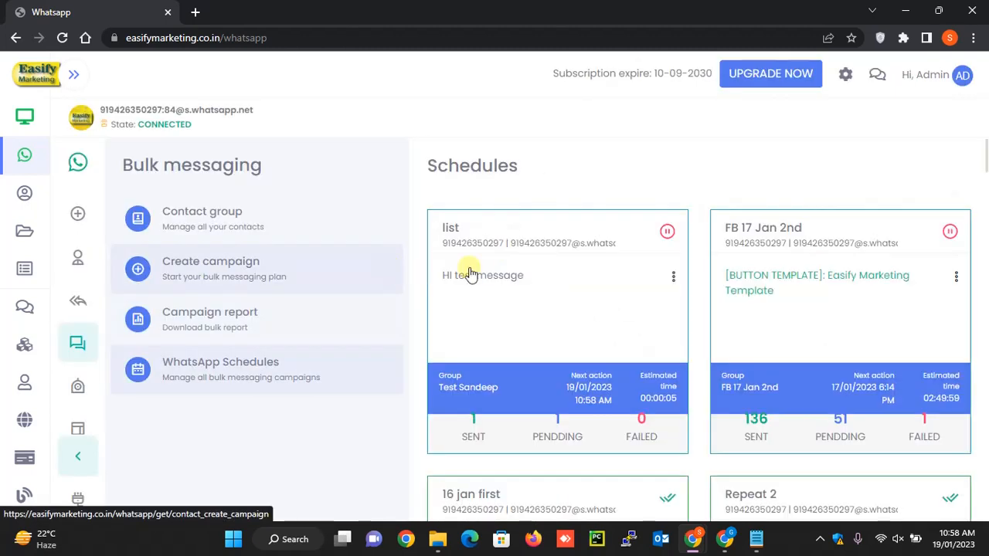
{"action": "left_click", "coordinate": [248, 380]}
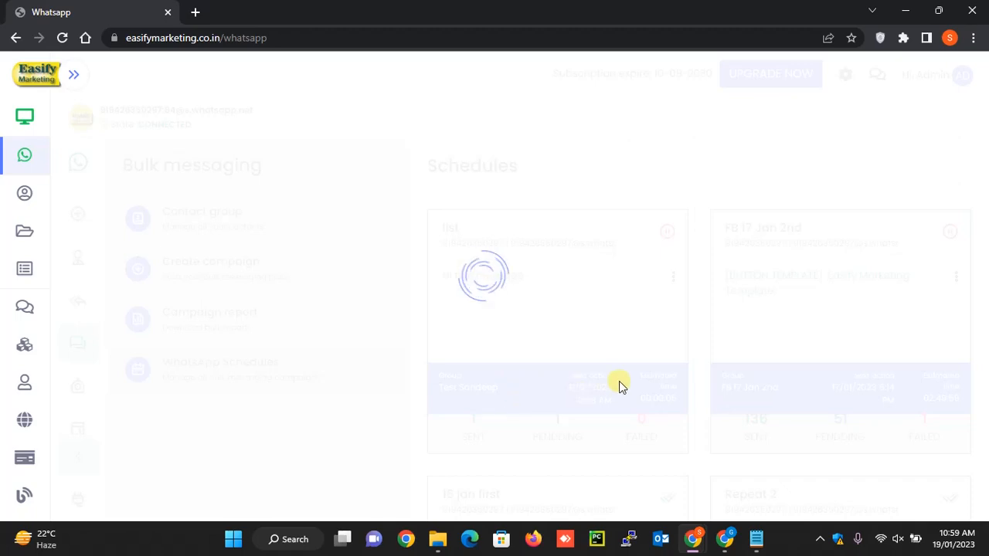
- Switch to WhatsApp Web to check the chat for the campaign's "HI test message", and return to Easify Marketing
{"action": "key", "text": "alt+Tab"}
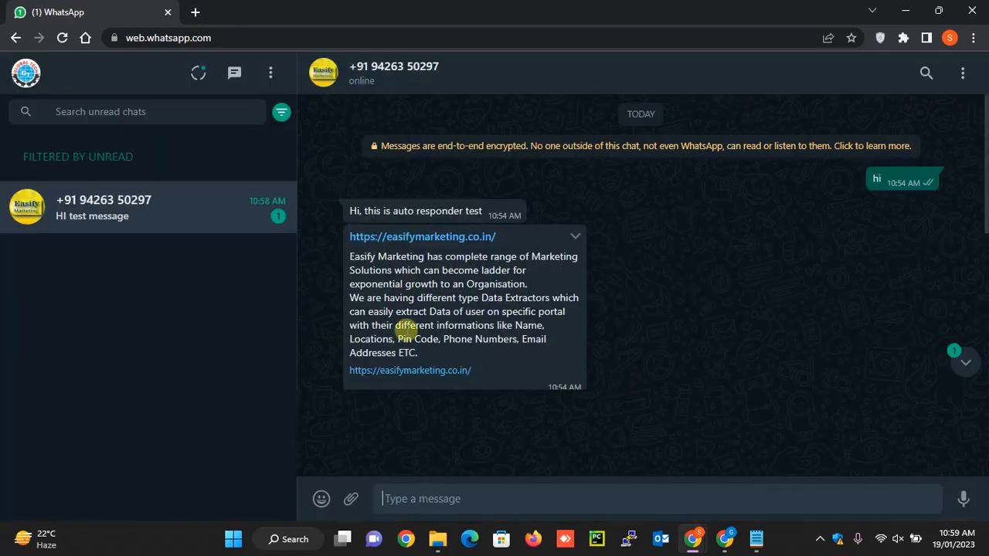
{"action": "left_click", "coordinate": [118, 226]}
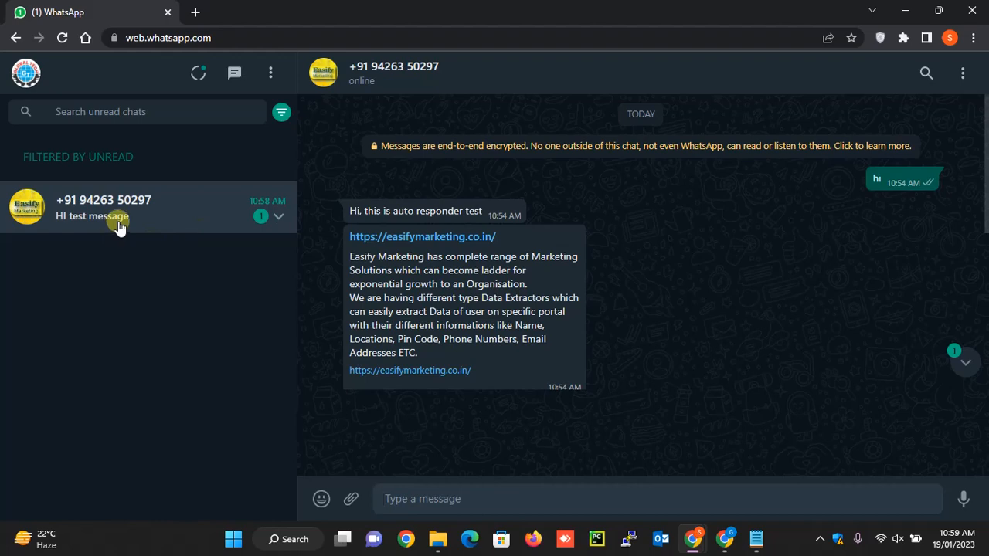
{"action": "key", "text": "alt+Tab"}
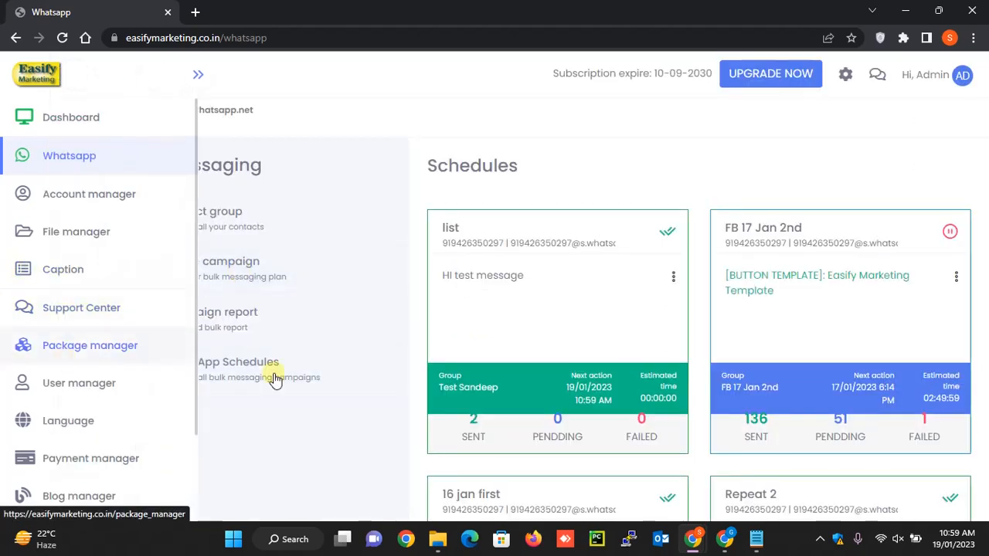
- Start a new button message template, using the suggested first name as its name and "hi this is test button" as its caption
{"action": "left_click", "coordinate": [81, 429]}
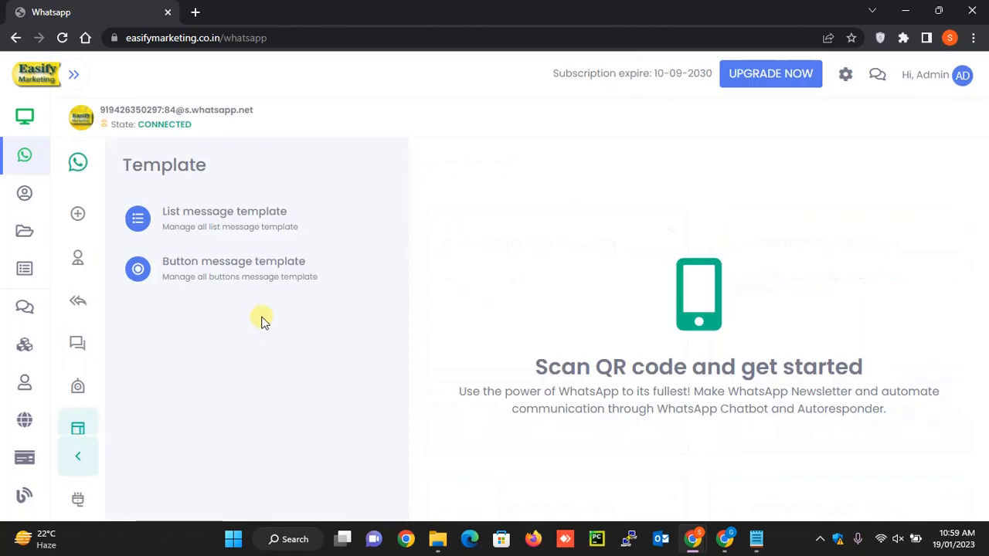
{"action": "left_click", "coordinate": [239, 281]}
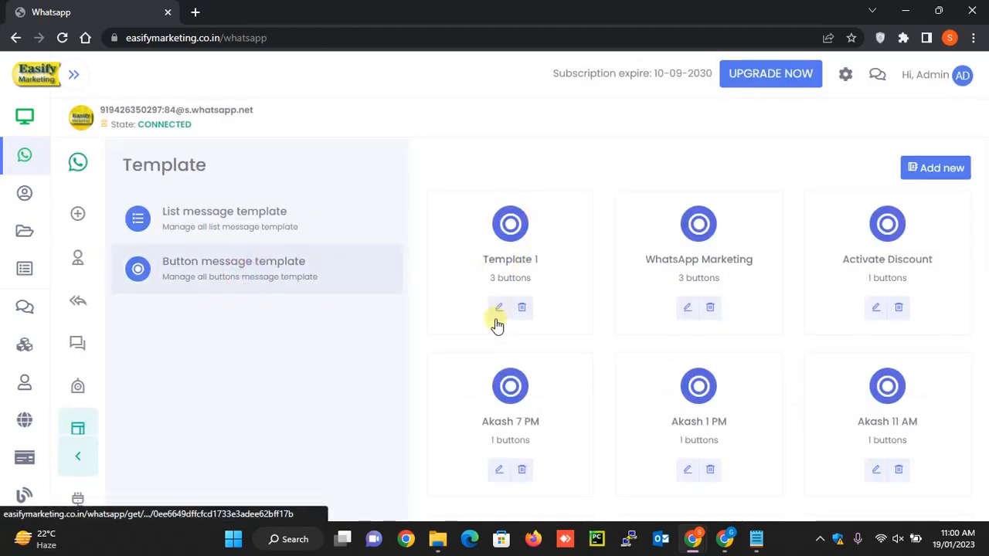
{"action": "left_click", "coordinate": [933, 169]}
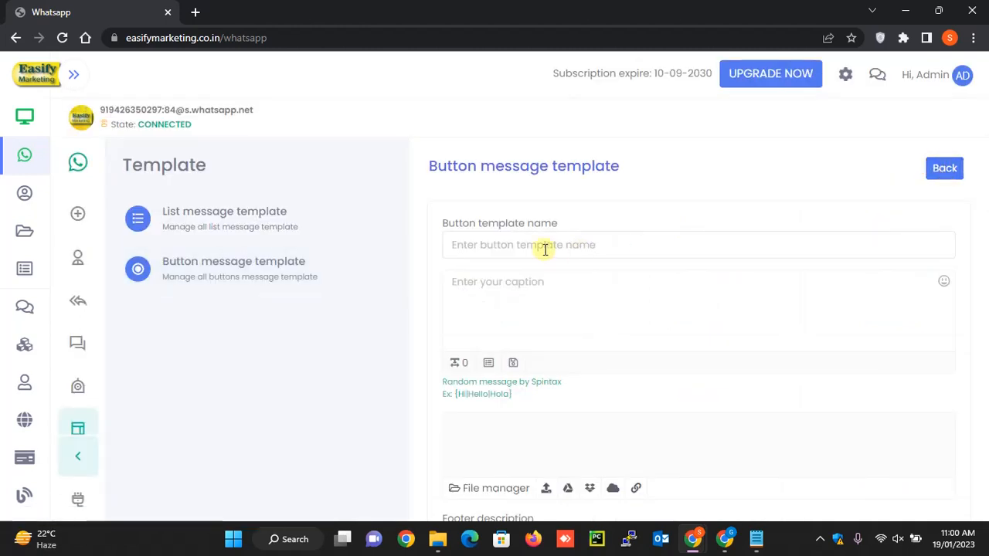
{"action": "left_click", "coordinate": [545, 249]}
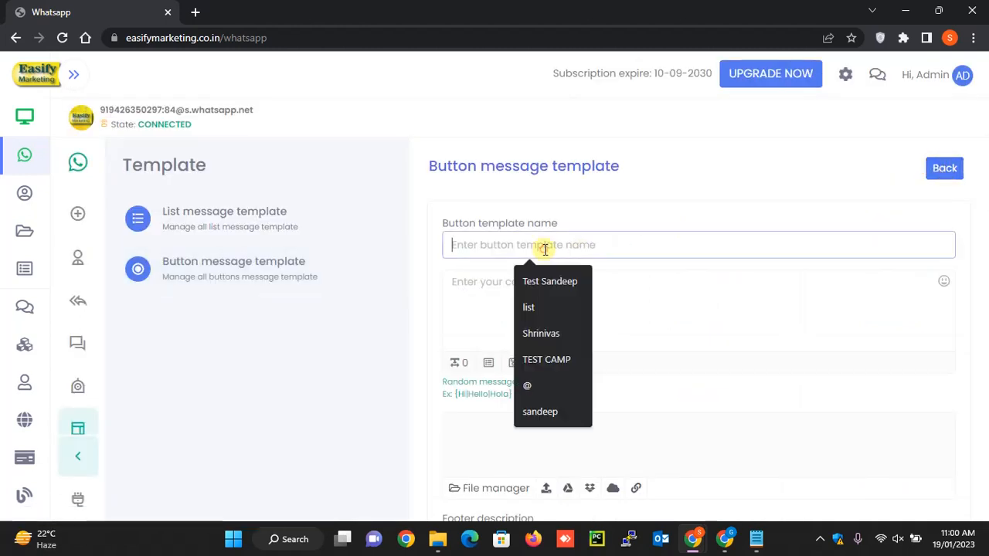
{"action": "left_click", "coordinate": [557, 407]}
{"action": "left_click", "coordinate": [549, 299]}
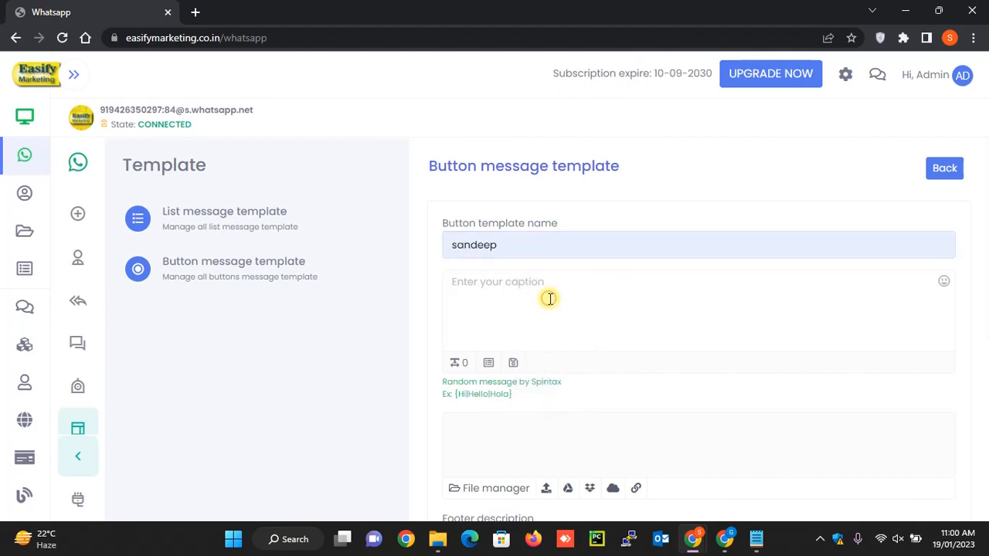
{"action": "type", "text": "hi this is test"}
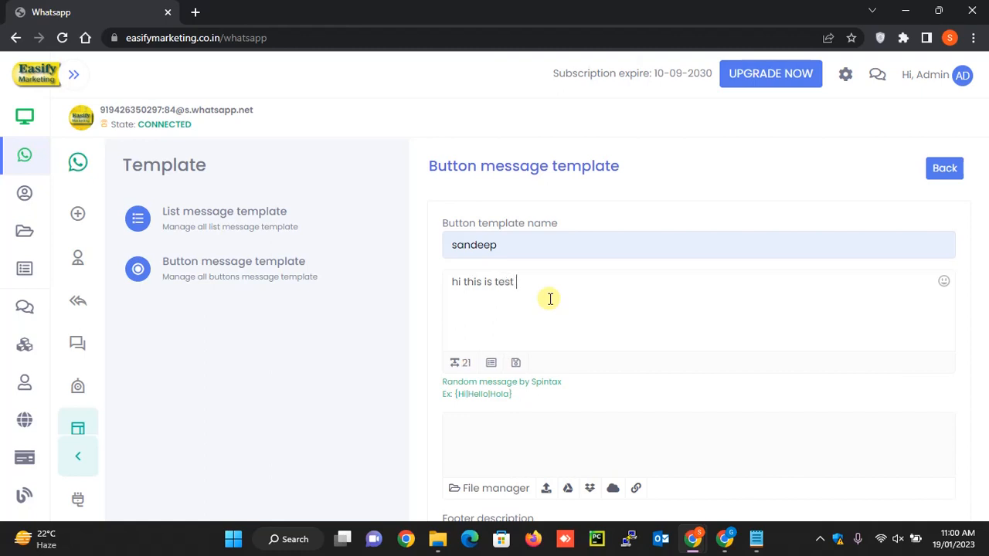
{"action": "type", "text": " butt"}
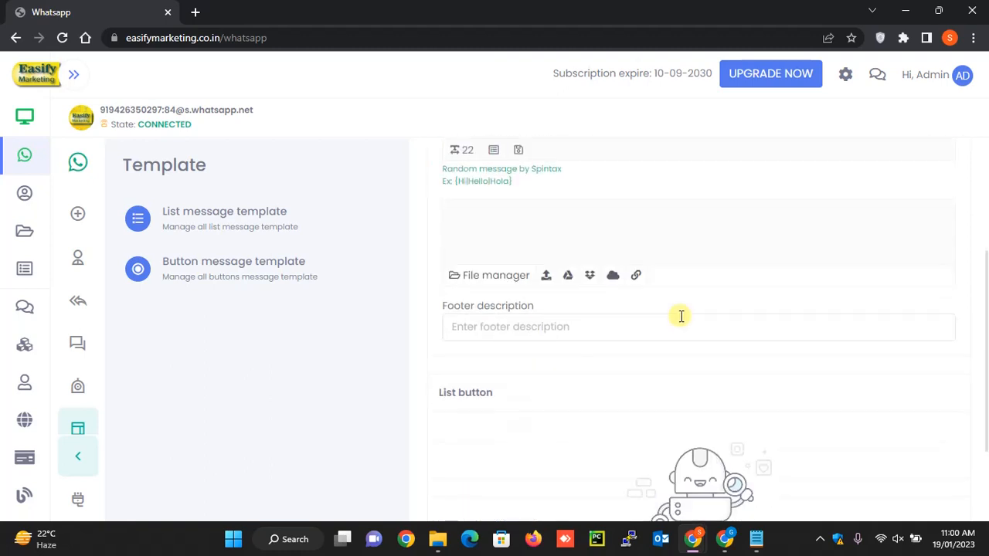
- Add a text button to the template with the display text "Test" and the next action key "test"
{"action": "scroll", "coordinate": [680, 314], "scroll_direction": "down", "scroll_amount": 2}
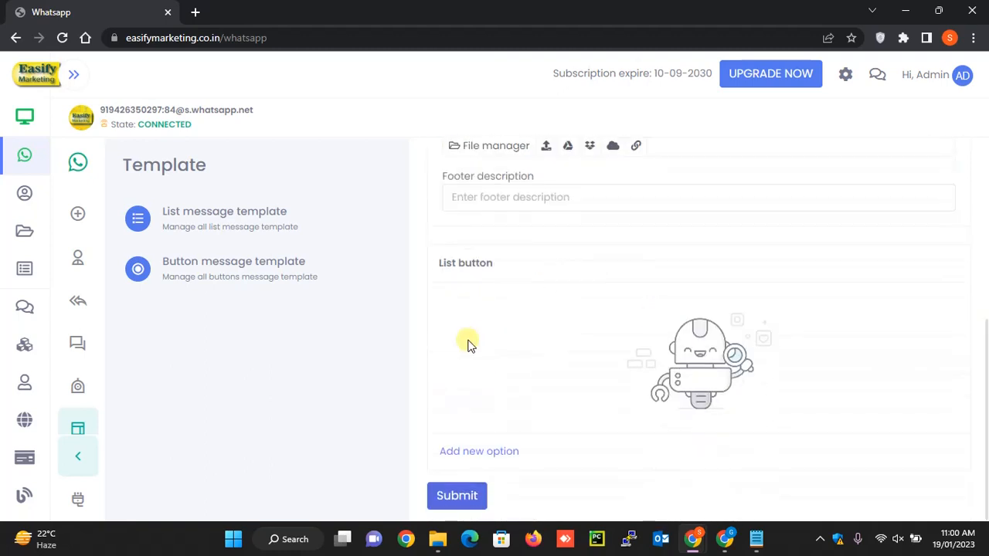
{"action": "scroll", "coordinate": [468, 345], "scroll_direction": "up", "scroll_amount": 2}
{"action": "left_click", "coordinate": [487, 456]}
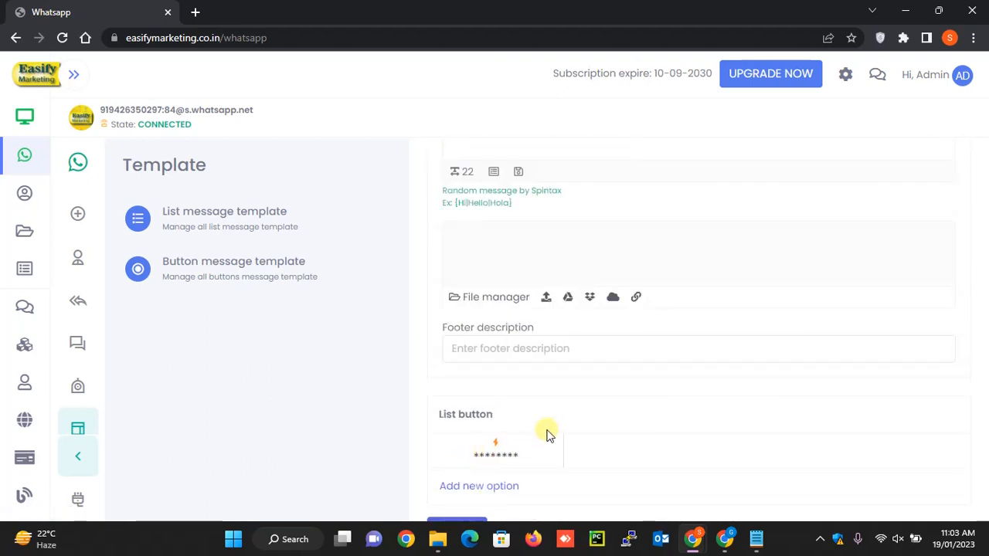
{"action": "scroll", "coordinate": [680, 333], "scroll_direction": "down", "scroll_amount": 2}
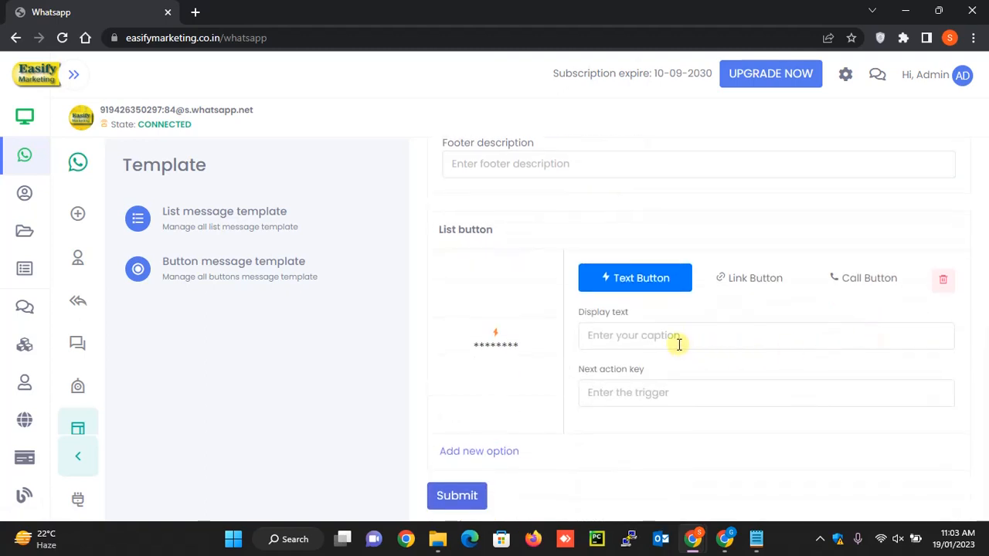
{"action": "left_click", "coordinate": [678, 344]}
{"action": "type", "text": "Tet"}
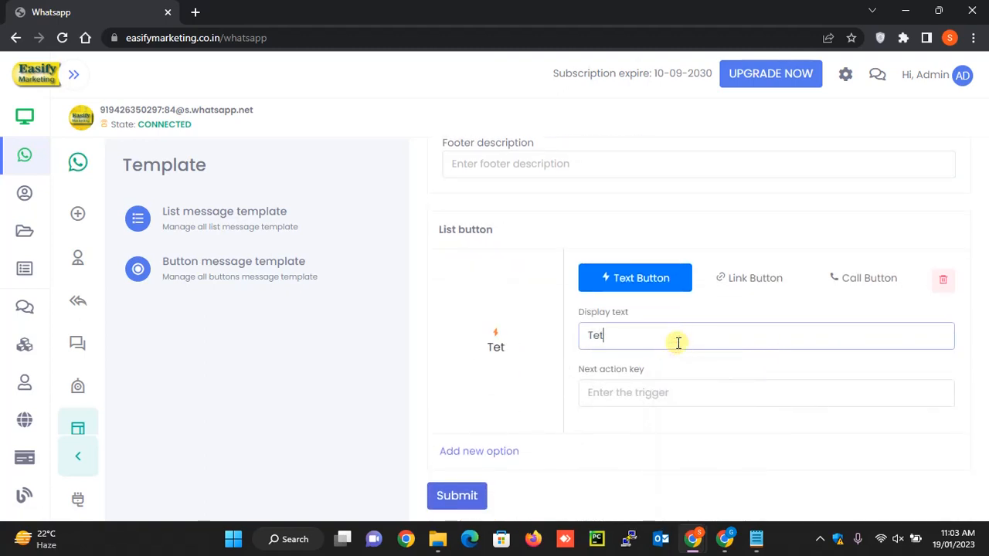
{"action": "type", "text": "t"}
{"action": "key", "text": "Tab"}
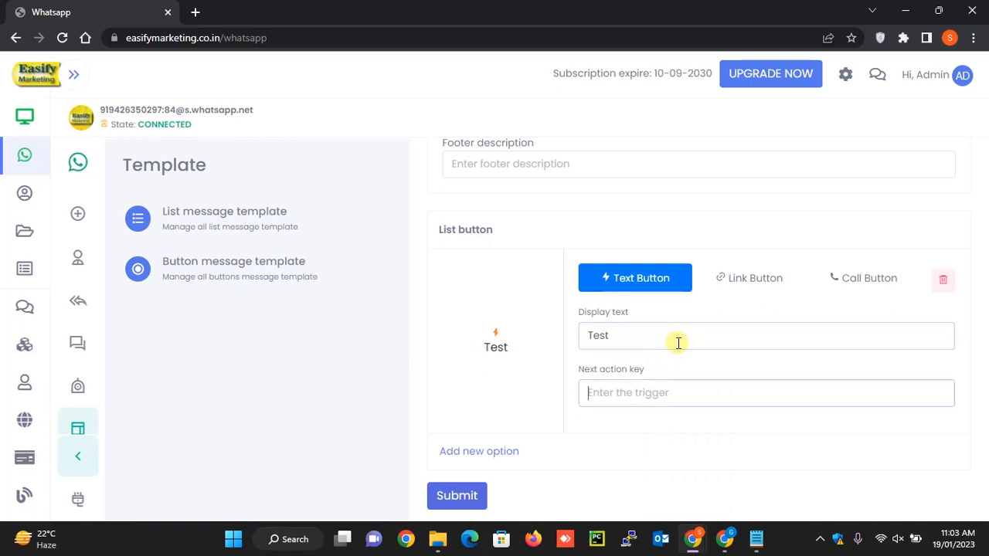
{"action": "type", "text": "test"}
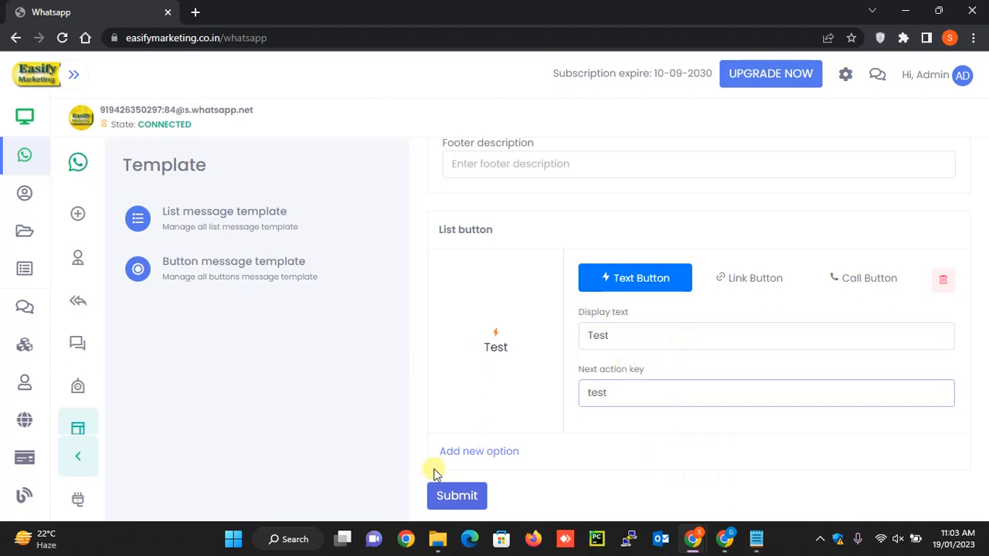
- Add a second option as a call button labelled "Call us" with the contact phone number, and submit the template
{"action": "left_click", "coordinate": [462, 454]}
{"action": "scroll", "coordinate": [517, 433], "scroll_direction": "down", "scroll_amount": 1}
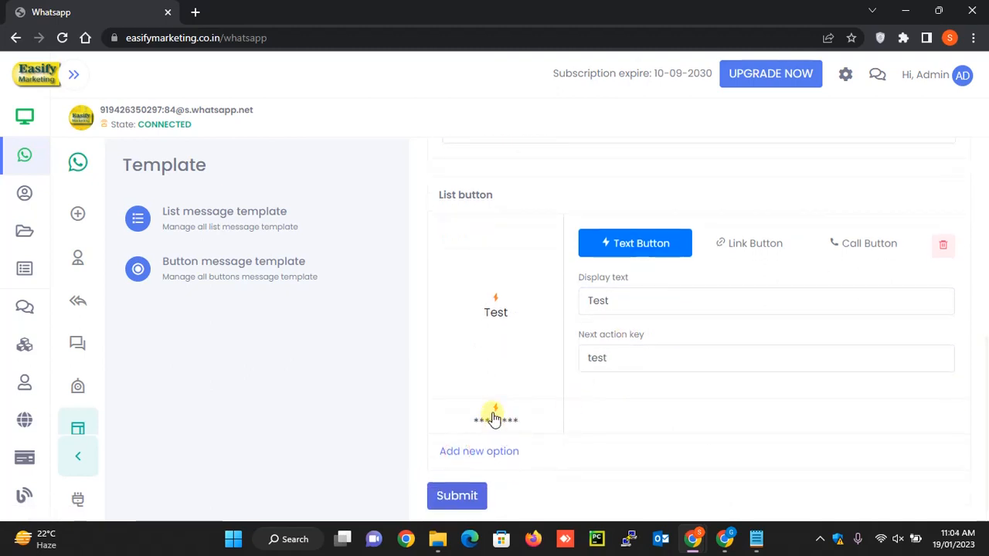
{"action": "left_click", "coordinate": [492, 413]}
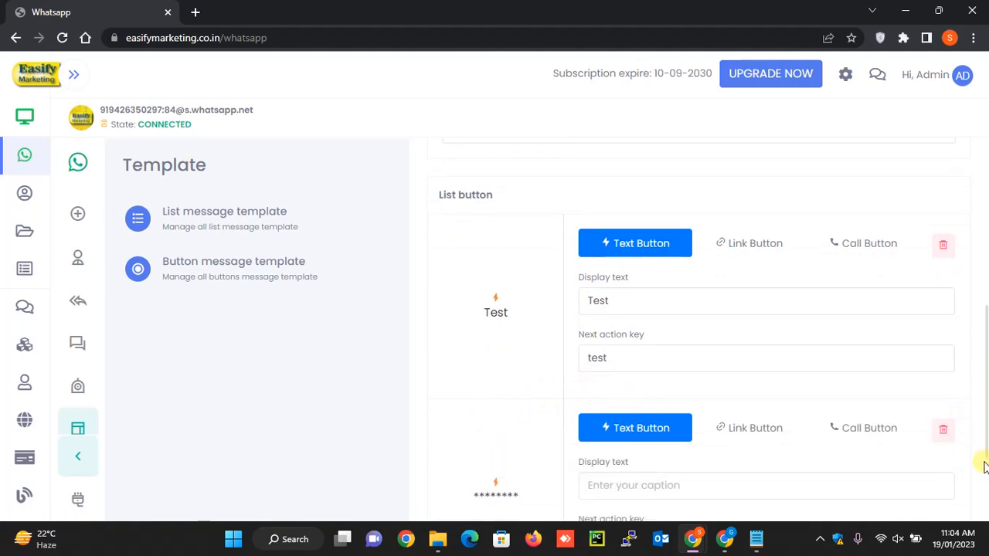
{"action": "scroll", "coordinate": [982, 464], "scroll_direction": "down", "scroll_amount": 2}
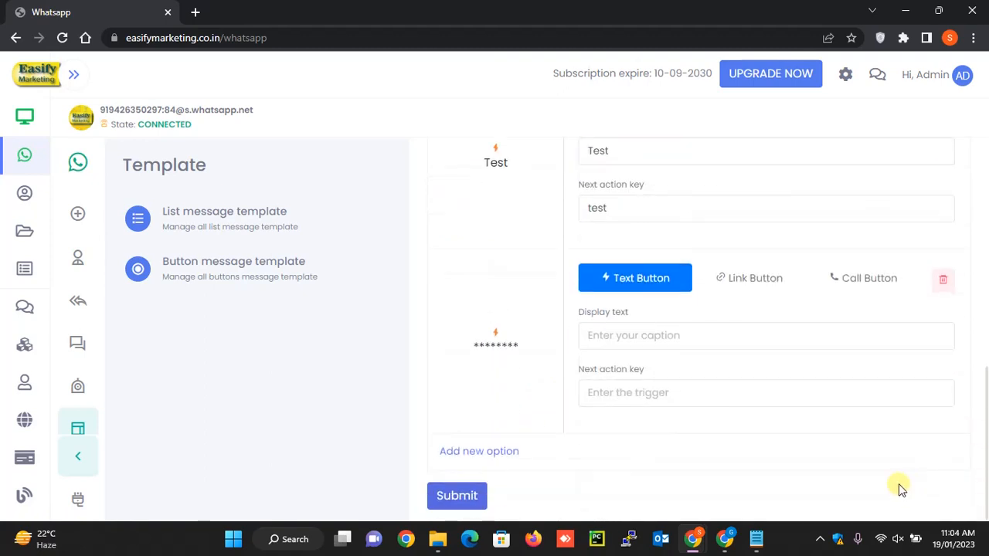
{"action": "left_click", "coordinate": [857, 278]}
{"action": "left_click", "coordinate": [664, 335]}
{"action": "type", "text": "Call us"}
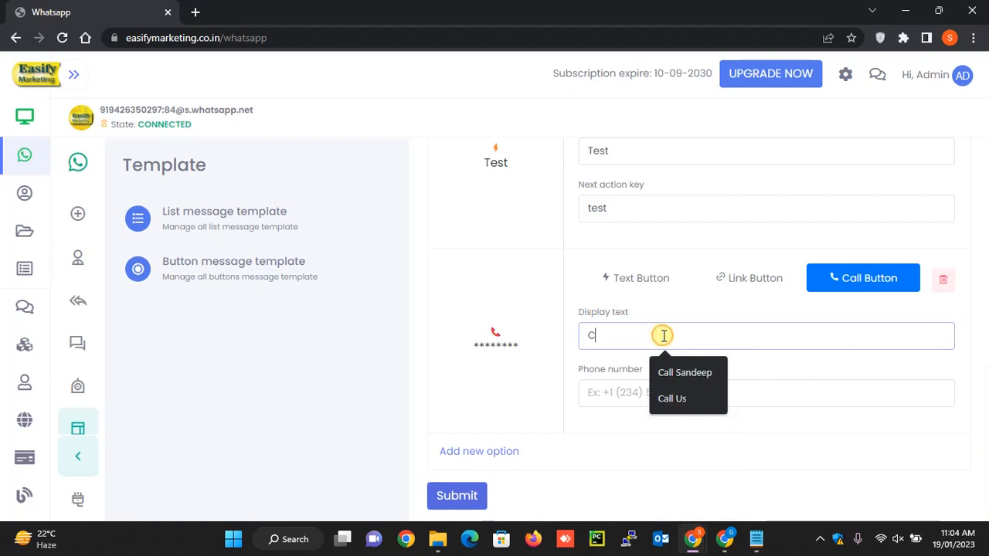
{"action": "key", "text": "Tab"}
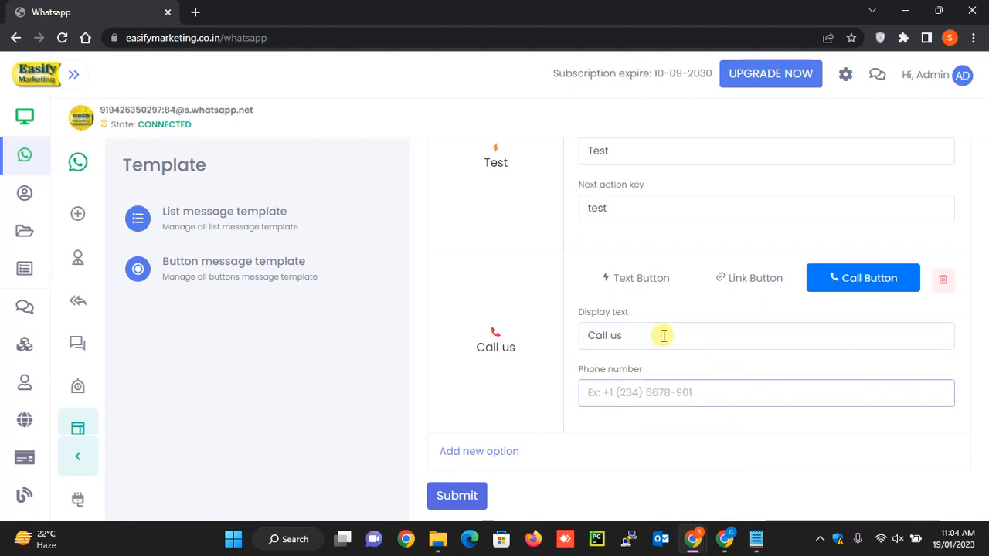
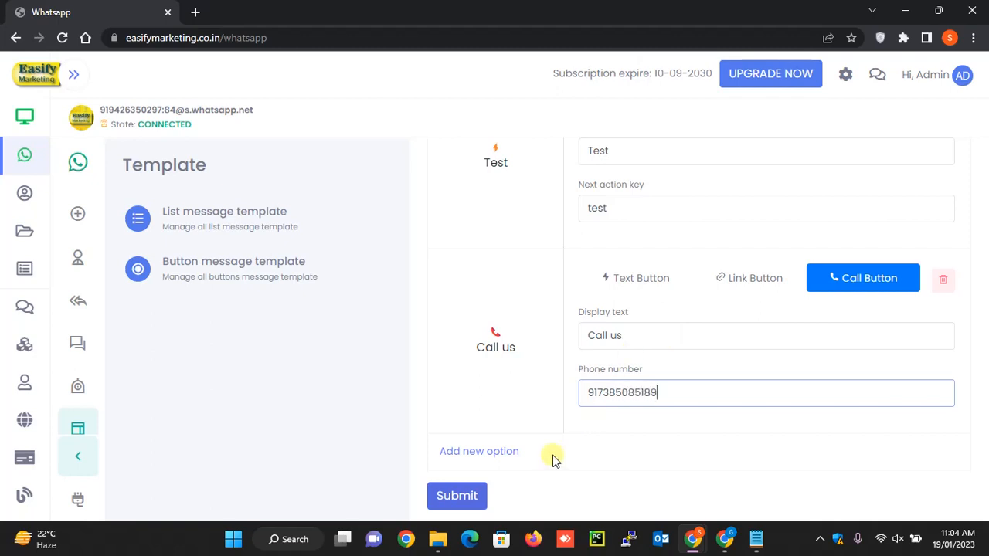
{"action": "left_click", "coordinate": [462, 493]}
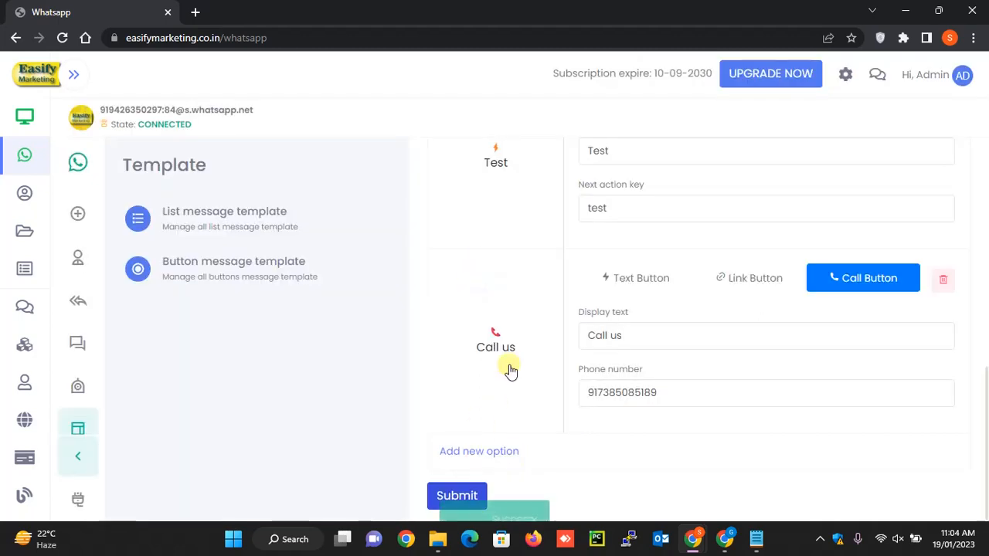
{"action": "scroll", "coordinate": [543, 328], "scroll_direction": "up", "scroll_amount": 3}
{"action": "scroll", "coordinate": [543, 327], "scroll_direction": "up", "scroll_amount": 3}
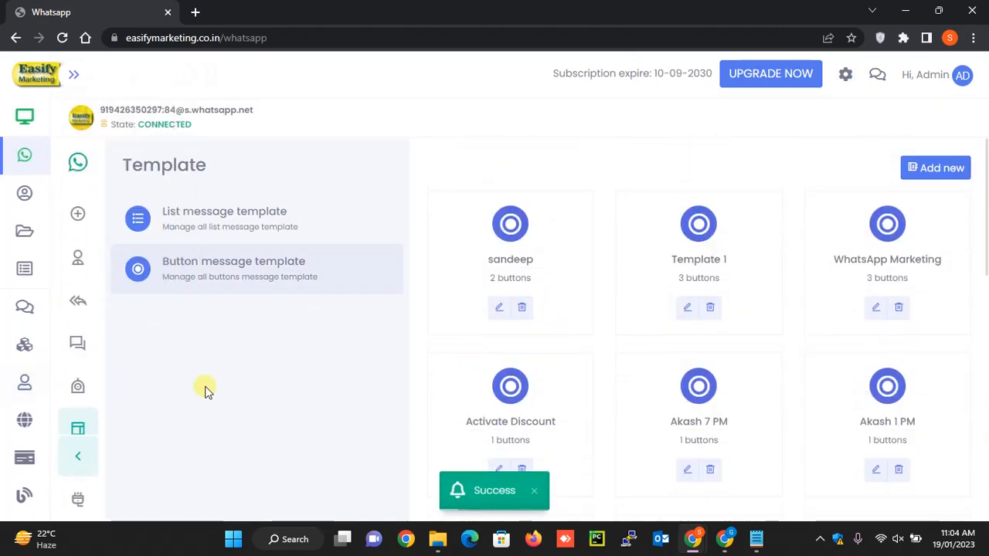
- Create a bulk campaign named "@" for the test contact group, using the newly created button template as its message
{"action": "left_click", "coordinate": [78, 346]}
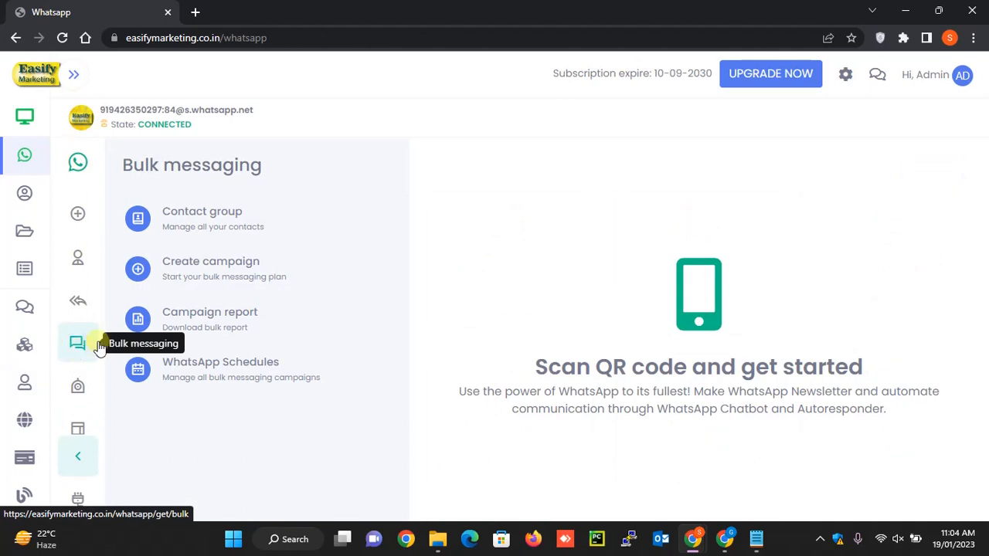
{"action": "left_click", "coordinate": [215, 265]}
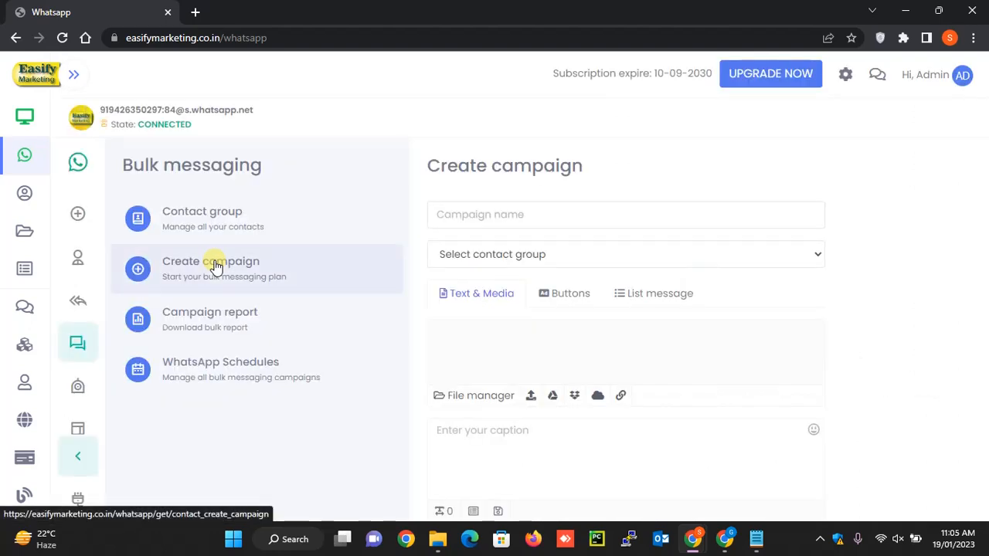
{"action": "left_click", "coordinate": [488, 207]}
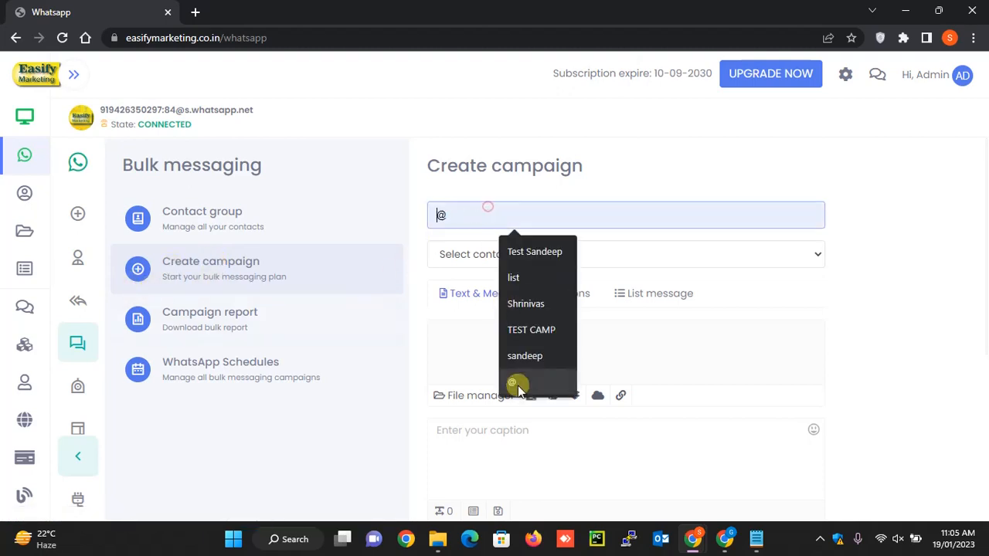
{"action": "left_click", "coordinate": [519, 383]}
{"action": "left_click", "coordinate": [512, 254]}
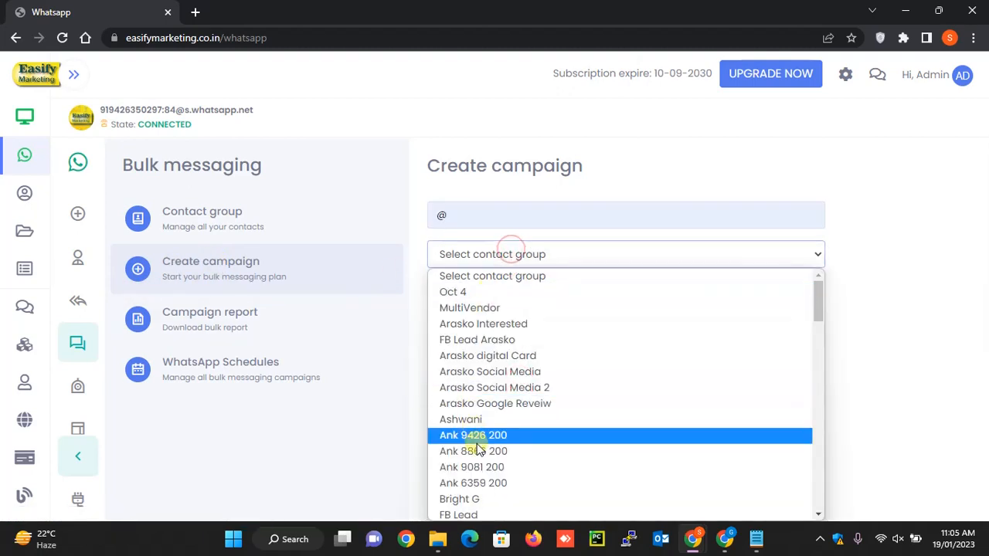
{"action": "scroll", "coordinate": [489, 432], "scroll_direction": "down", "scroll_amount": 10}
{"action": "left_click", "coordinate": [457, 511]}
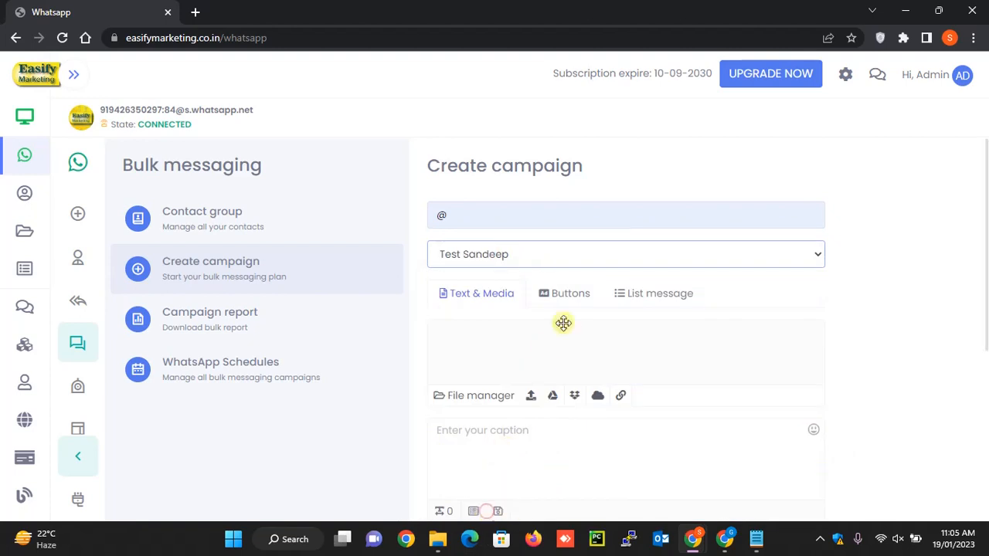
{"action": "left_click", "coordinate": [569, 294]}
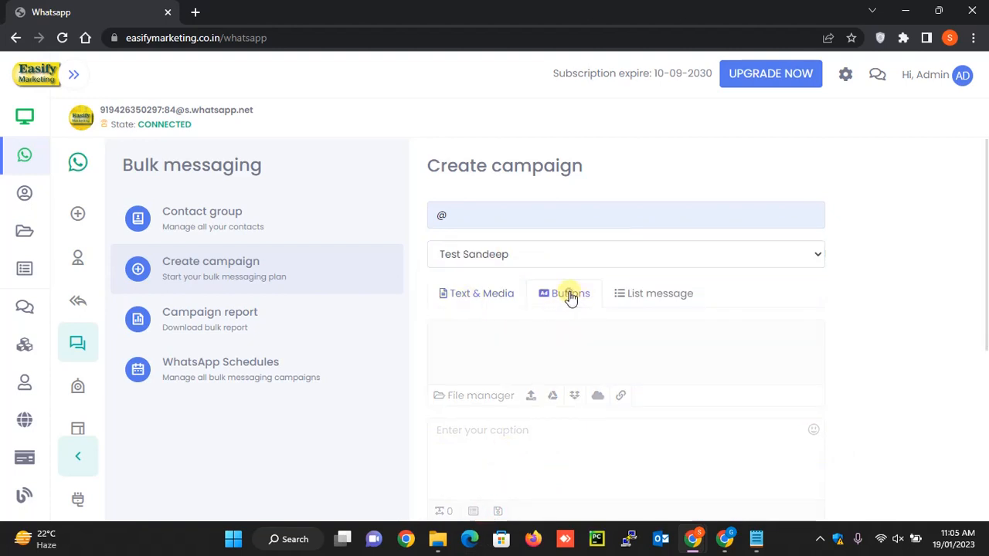
{"action": "scroll", "coordinate": [658, 320], "scroll_direction": "down", "scroll_amount": 10}
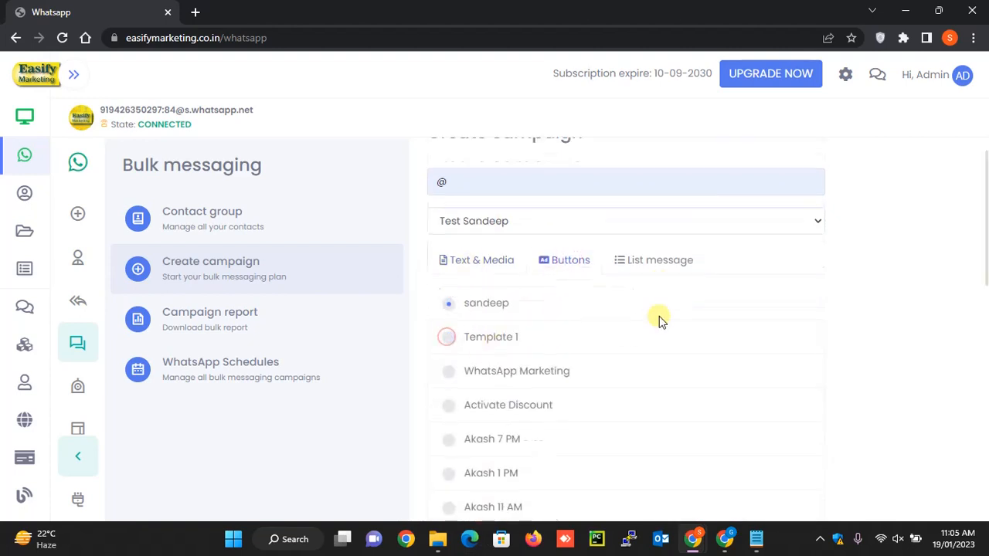
- Set the "@" campaign's minimum and maximum random message intervals to 5 seconds and schedule it
{"action": "double_click", "coordinate": [469, 362]}
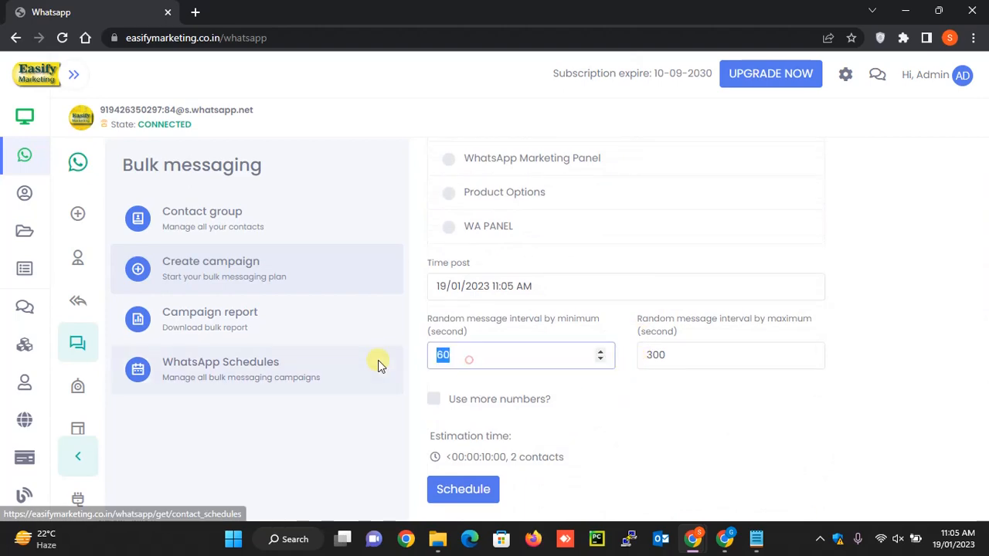
{"action": "type", "text": "5"}
{"action": "double_click", "coordinate": [699, 355]}
{"action": "type", "text": "5"}
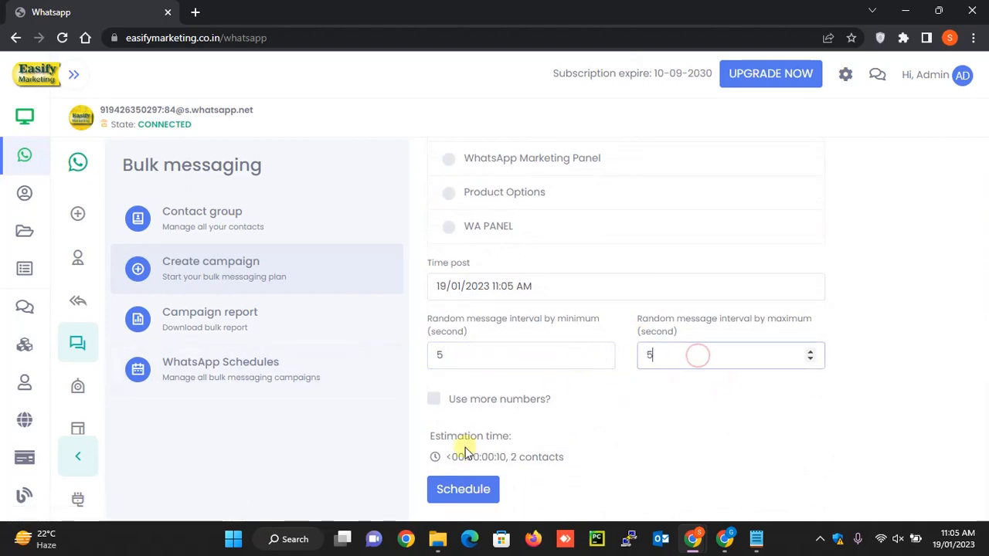
{"action": "left_click", "coordinate": [455, 488]}
- Check the newest messages in the WhatsApp Web chat for the button message, and return to the Easify Marketing schedules
{"action": "key", "text": "alt+Tab"}
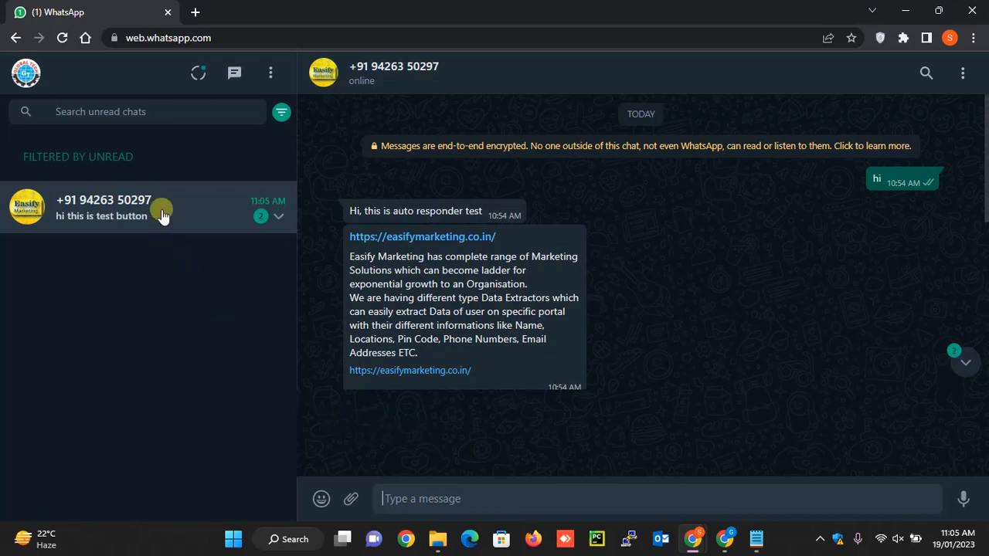
{"action": "scroll", "coordinate": [982, 336], "scroll_direction": "down", "scroll_amount": 2}
{"action": "scroll", "coordinate": [981, 336], "scroll_direction": "down", "scroll_amount": 2}
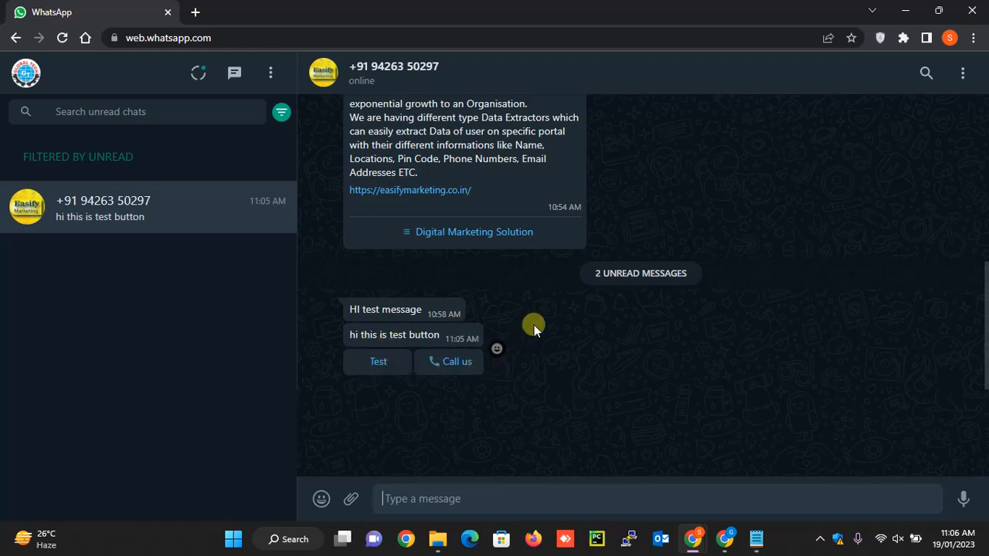
{"action": "key", "text": "alt+Tab"}
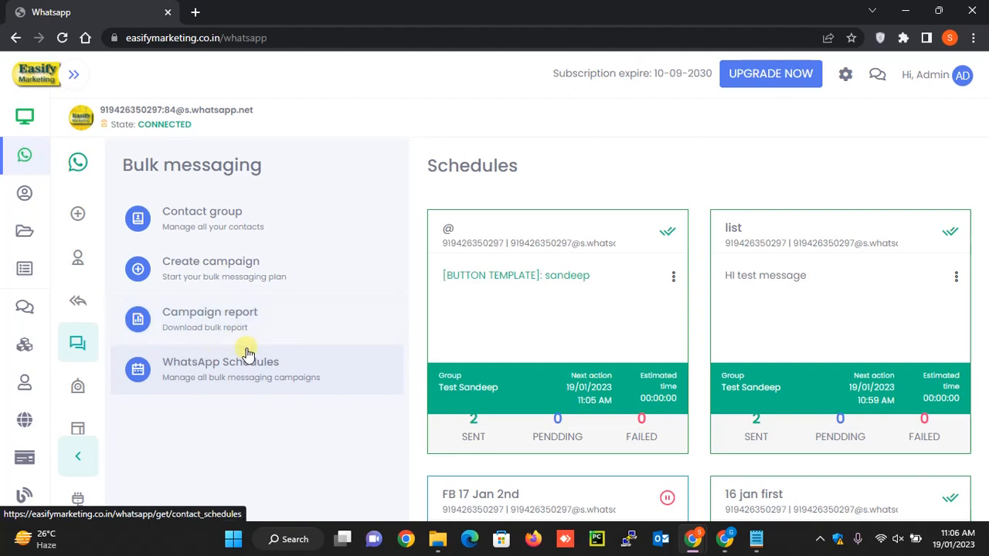
- Start a new chatbot item named "howdy", keeping it enabled for all chats
{"action": "left_click", "coordinate": [78, 389]}
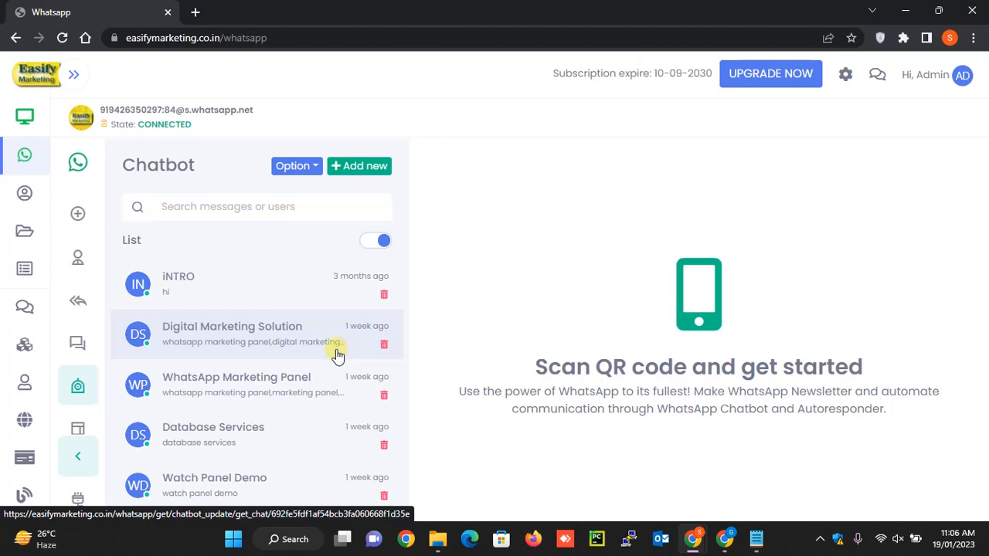
{"action": "left_click", "coordinate": [365, 170]}
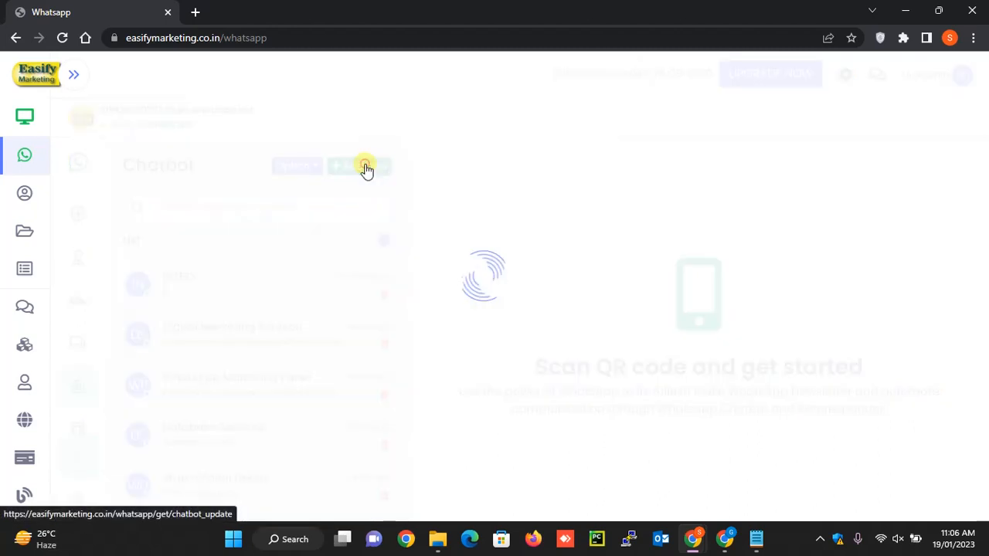
{"action": "scroll", "coordinate": [579, 275], "scroll_direction": "down", "scroll_amount": 2}
{"action": "scroll", "coordinate": [541, 277], "scroll_direction": "up", "scroll_amount": 2}
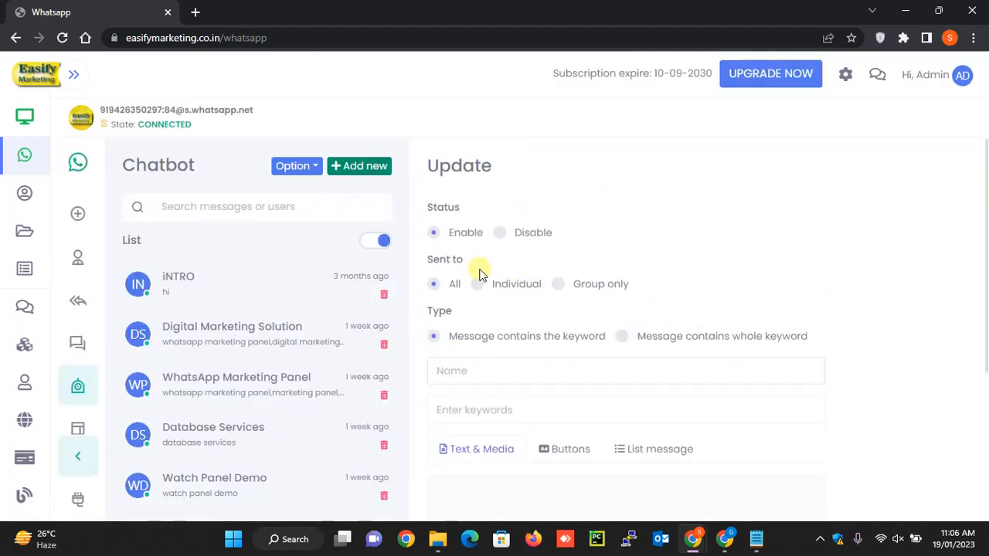
{"action": "scroll", "coordinate": [489, 285], "scroll_direction": "down", "scroll_amount": 2}
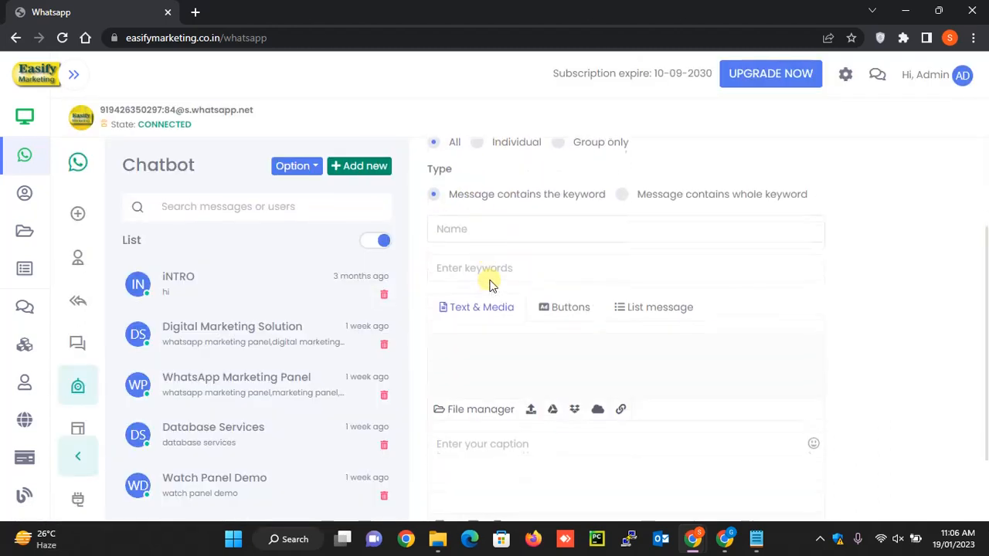
{"action": "left_click", "coordinate": [492, 232]}
{"action": "type", "text": "ho"}
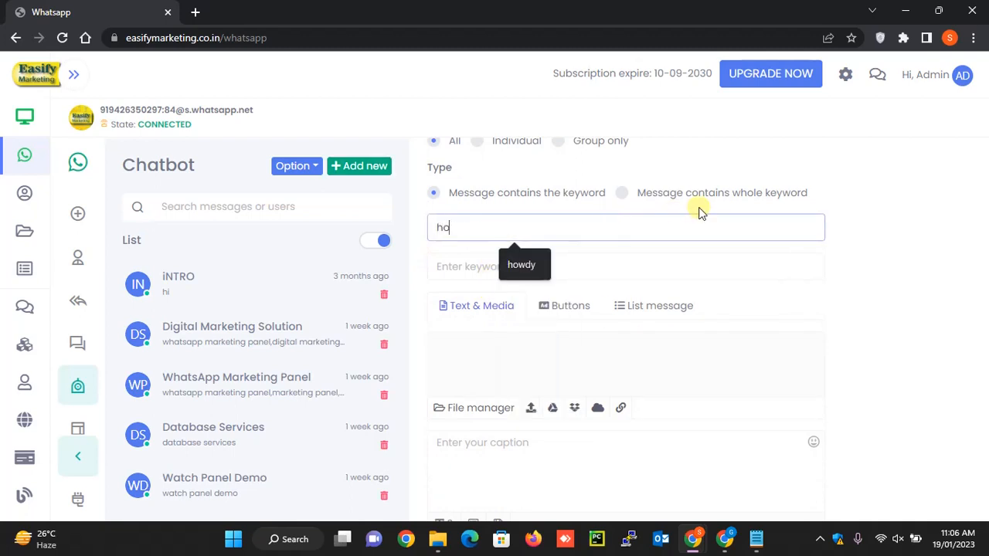
{"action": "type", "text": "wdy"}
{"action": "key", "text": "Tab"}
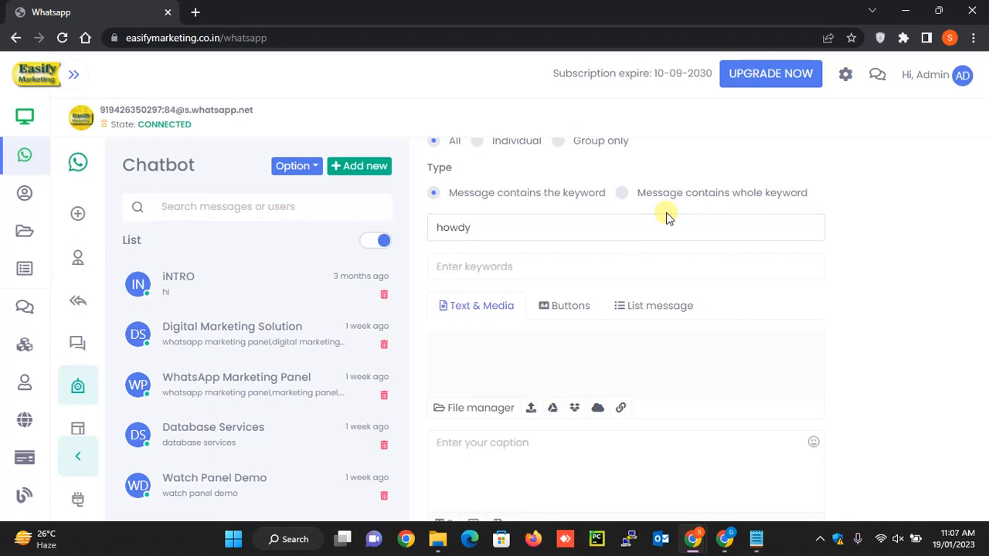
- Give the chatbot item the keyword "howdy" and the reply caption "this is howdy test", and save it
{"action": "type", "text": "howd"}
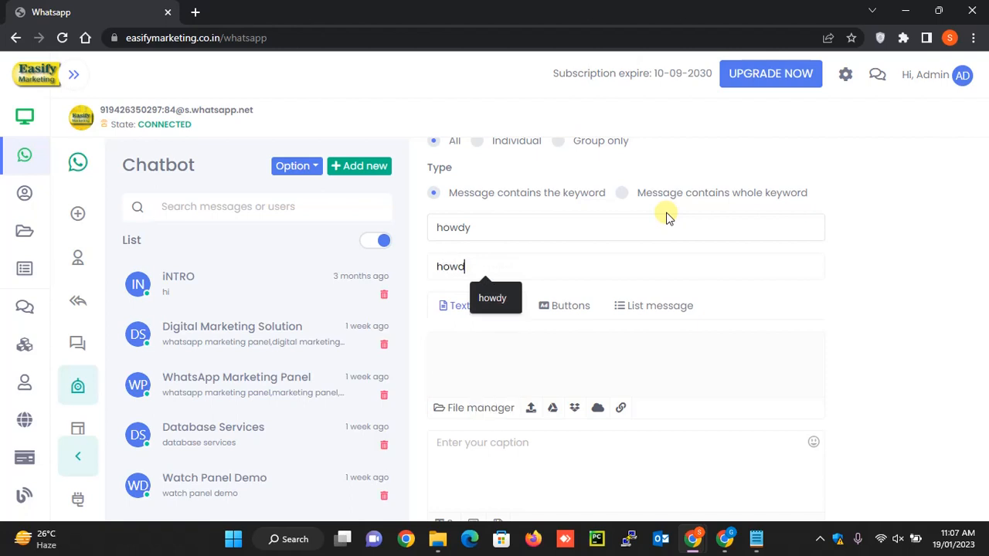
{"action": "type", "text": "y"}
{"action": "key", "text": "Return"}
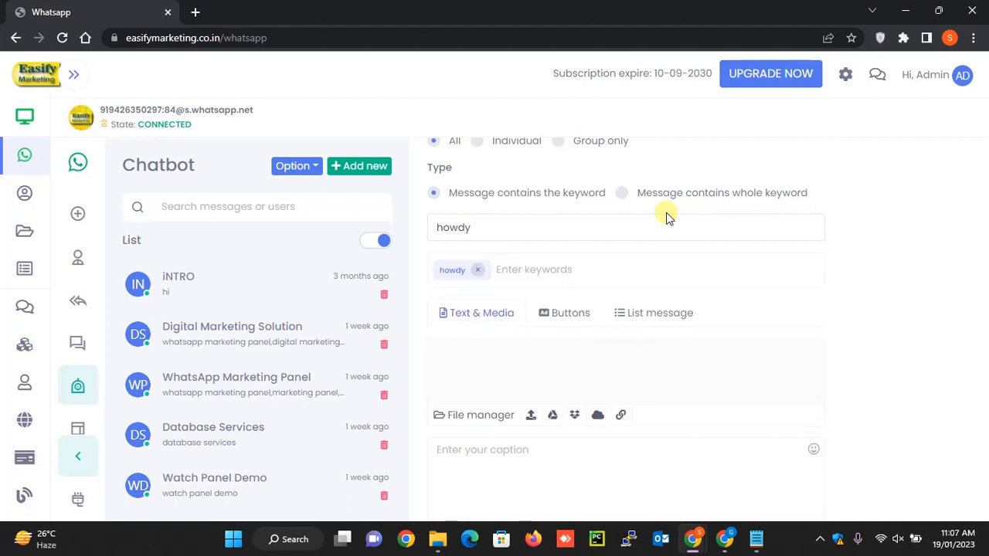
{"action": "scroll", "coordinate": [630, 271], "scroll_direction": "down", "scroll_amount": 1}
{"action": "left_click", "coordinate": [540, 349]}
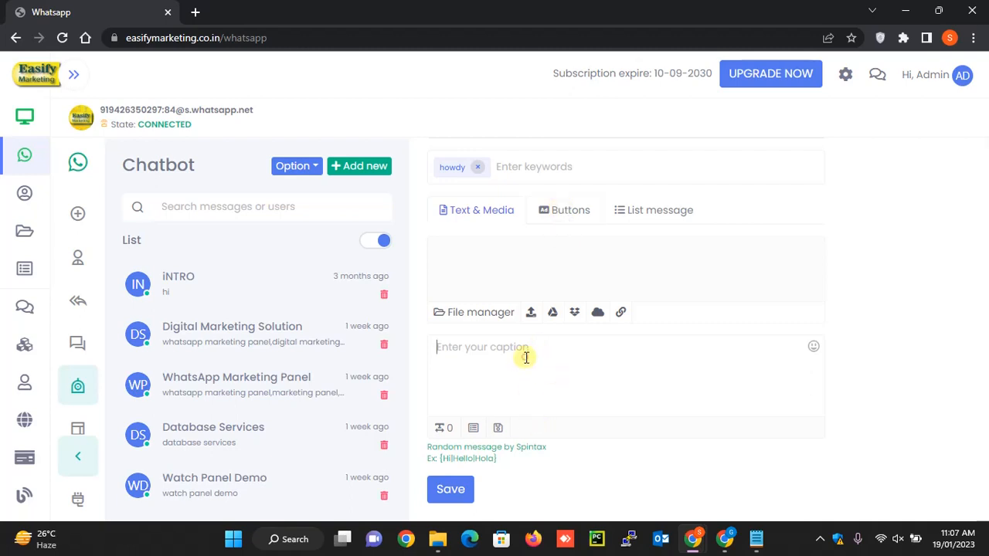
{"action": "type", "text": "this is how"}
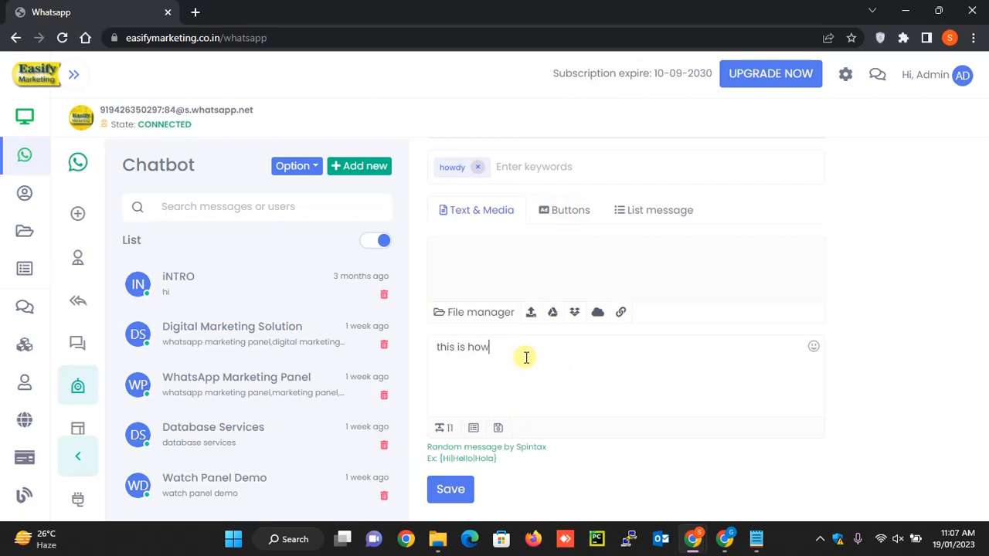
{"action": "type", "text": "dy test"}
{"action": "left_click", "coordinate": [445, 490]}
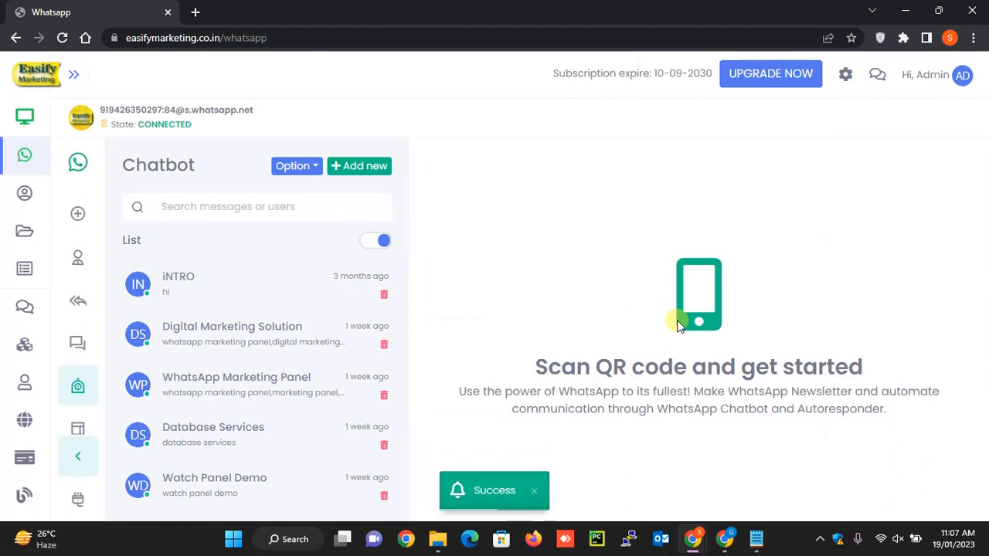
- Switch to the WhatsApp Web chat and send the messages "hi" and "howdy" to test the automatic replies
{"action": "key", "text": "alt+Tab"}
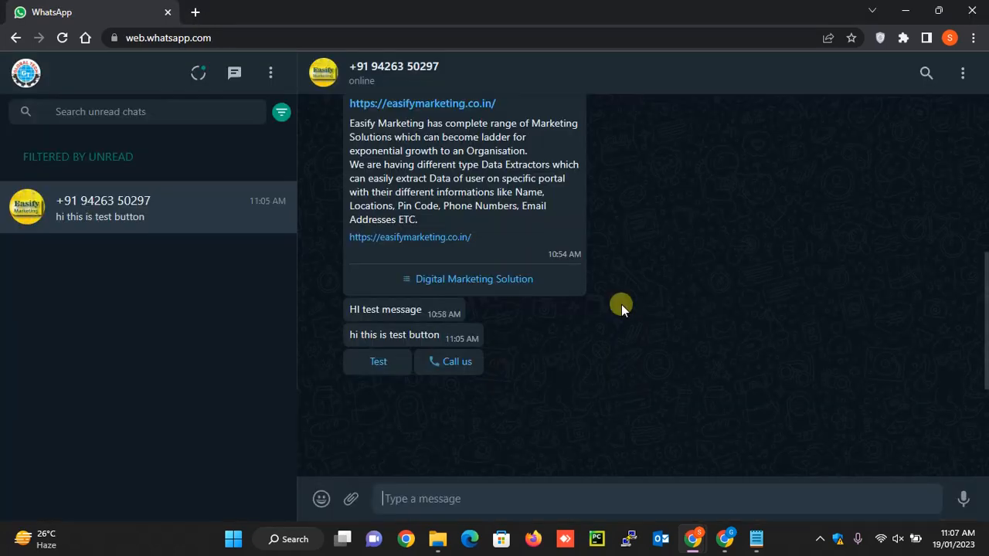
{"action": "type", "text": "hi"}
{"action": "key", "text": "Return"}
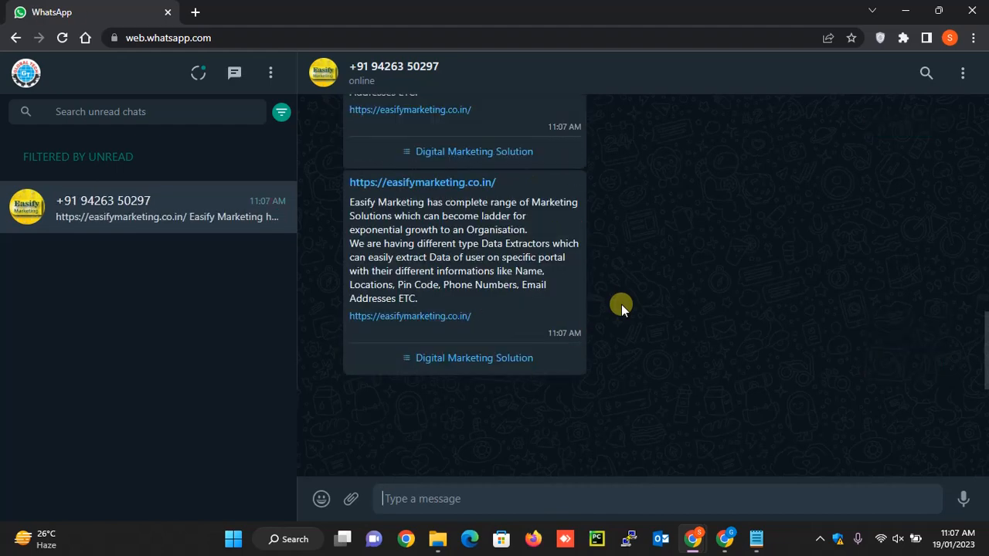
{"action": "type", "text": "how"}
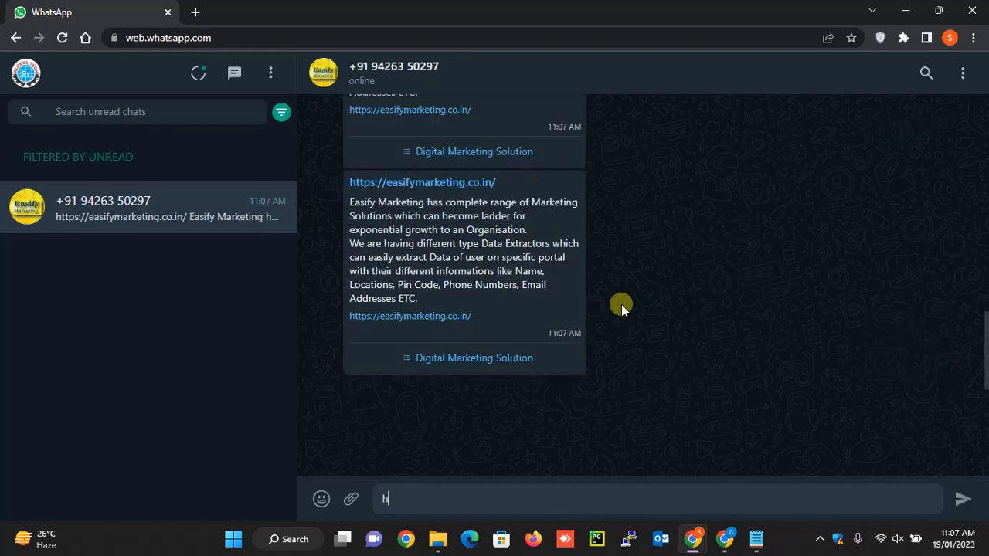
{"action": "type", "text": "dy"}
{"action": "key", "text": "Return"}
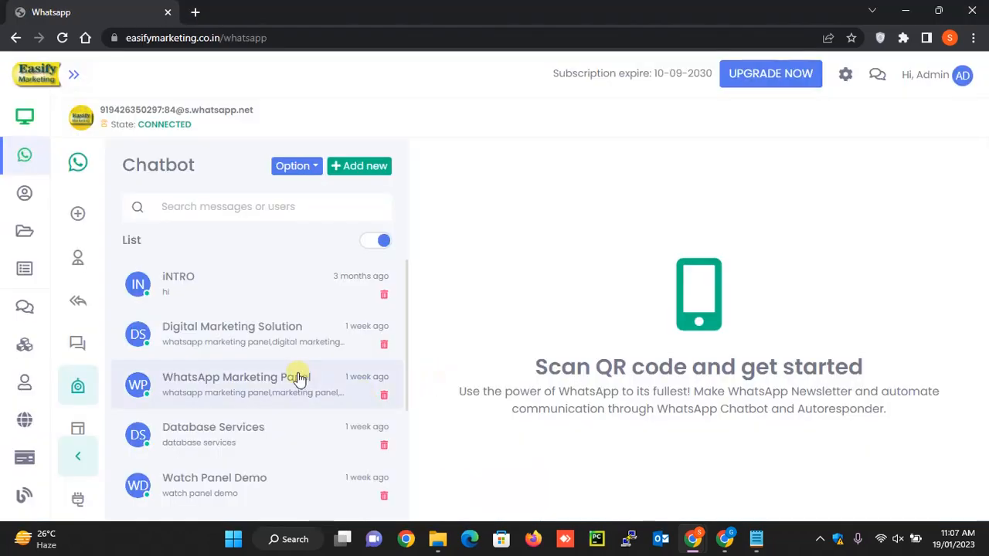
- Return to Easify Marketing and look through the chatbot list down to the "howdy" item
{"action": "scroll", "coordinate": [266, 345], "scroll_direction": "down", "scroll_amount": 1}
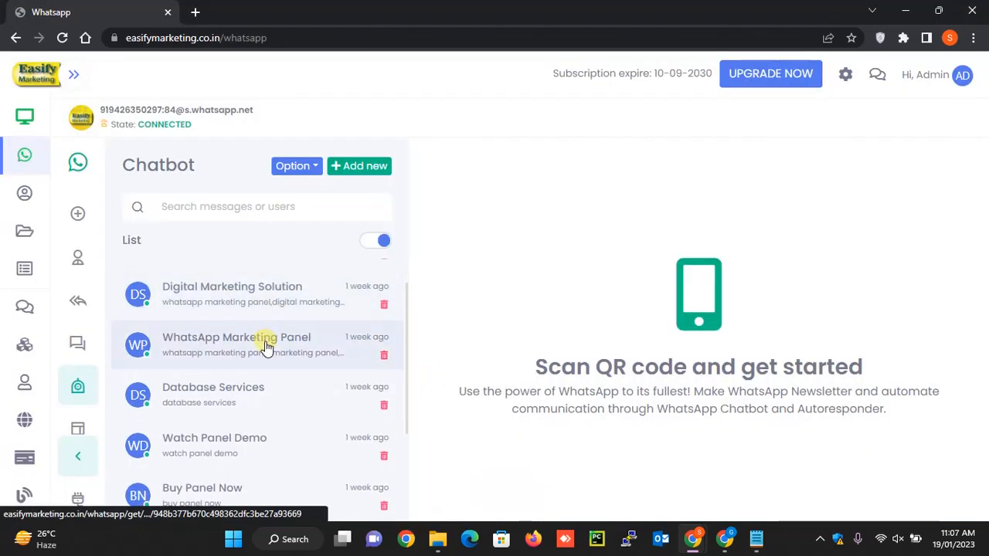
{"action": "scroll", "coordinate": [266, 346], "scroll_direction": "down", "scroll_amount": 3}
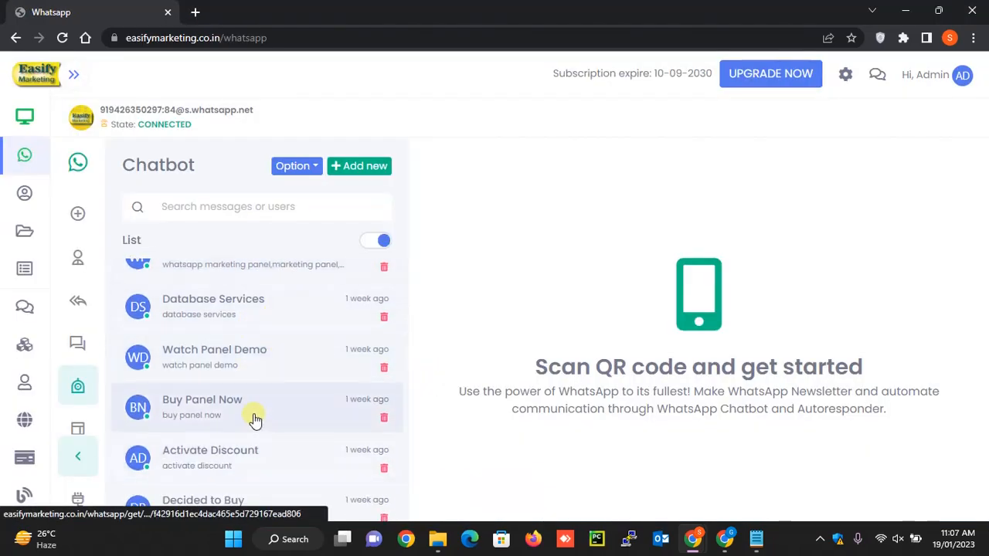
{"action": "scroll", "coordinate": [255, 418], "scroll_direction": "down", "scroll_amount": 1}
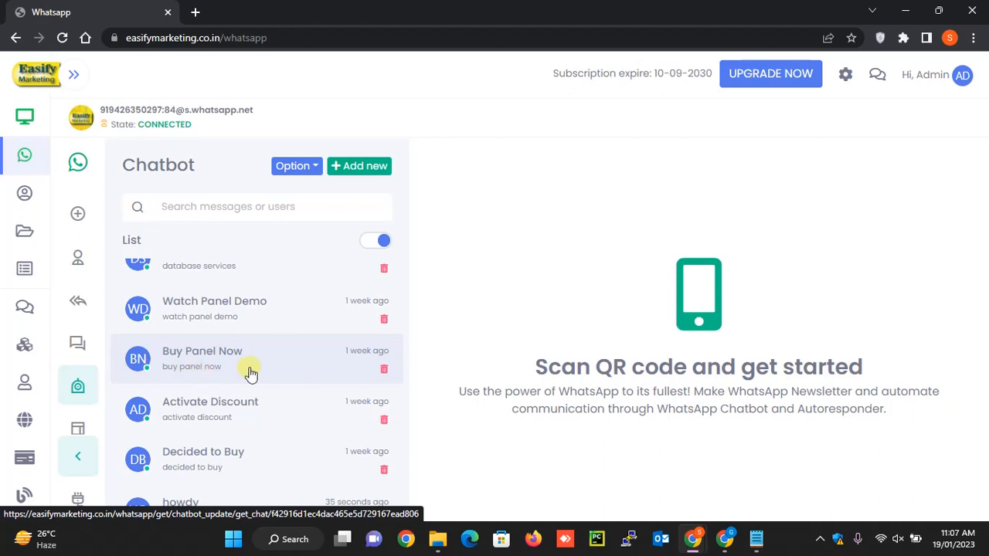
- Open the message templates, then examine the "Test" and "Call us" buttons of the message received in WhatsApp Web
{"action": "left_click", "coordinate": [79, 428]}
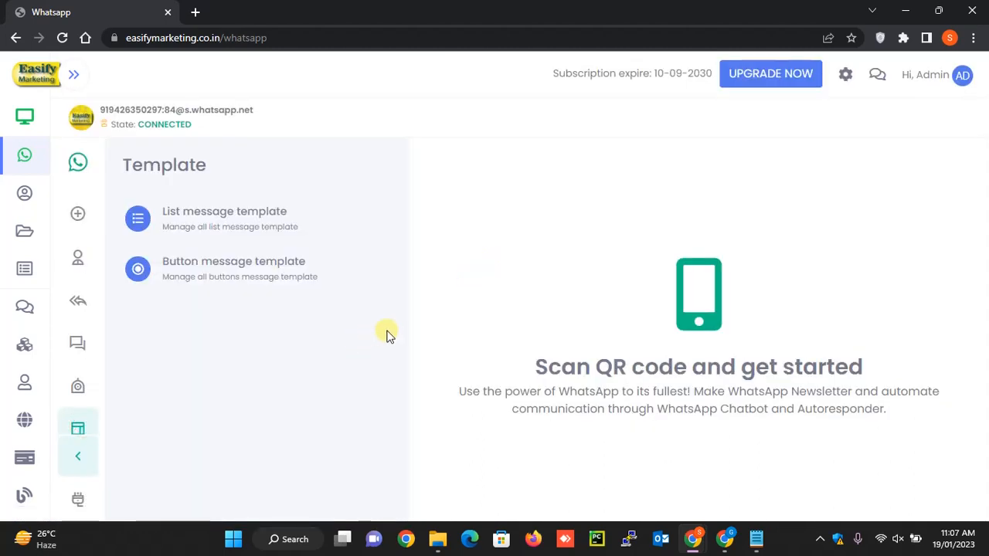
{"action": "key", "text": "alt+Tab"}
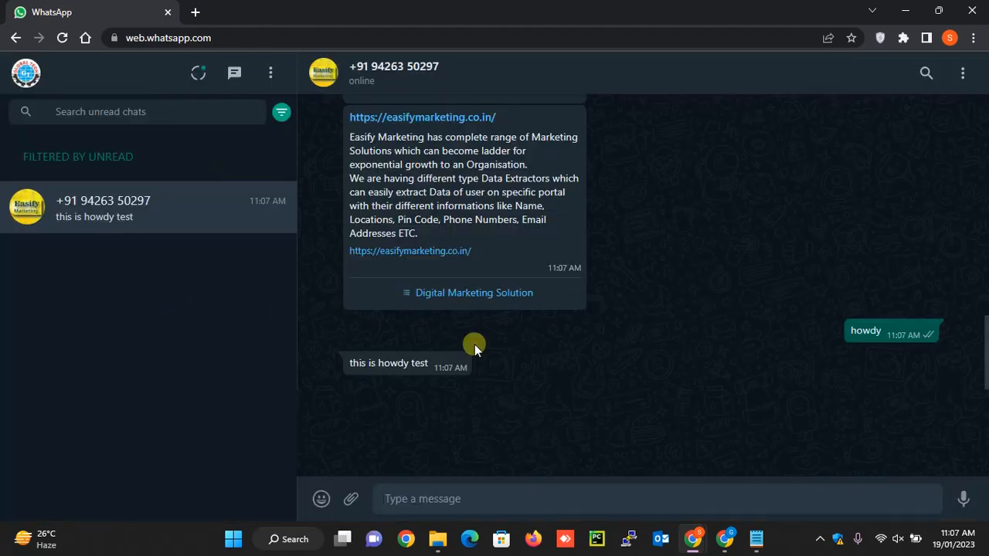
{"action": "scroll", "coordinate": [474, 344], "scroll_direction": "up", "scroll_amount": 10}
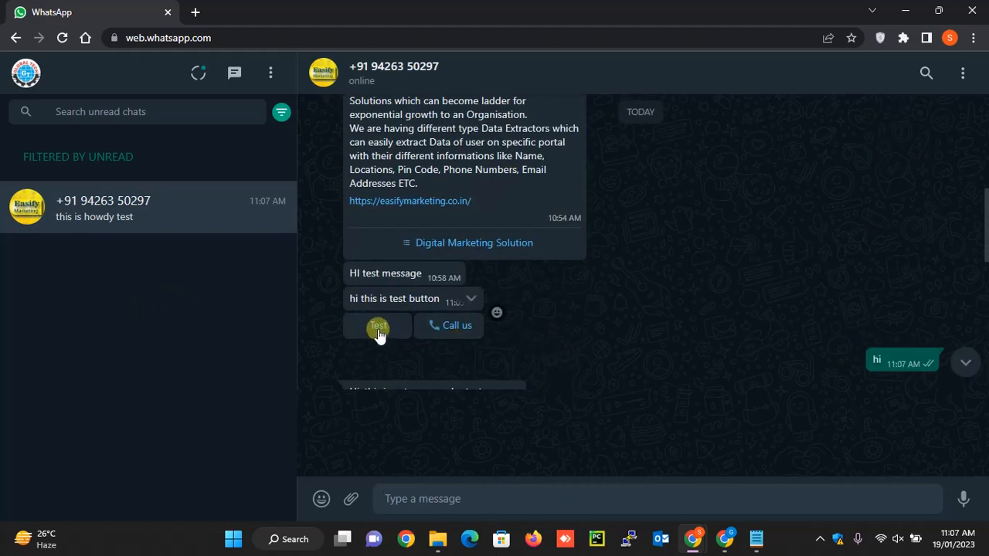
- Back in Easify Marketing, open the newly created two-button template and show the settings of its "Test" option
{"action": "key", "text": "alt+Tab"}
{"action": "left_click", "coordinate": [245, 285]}
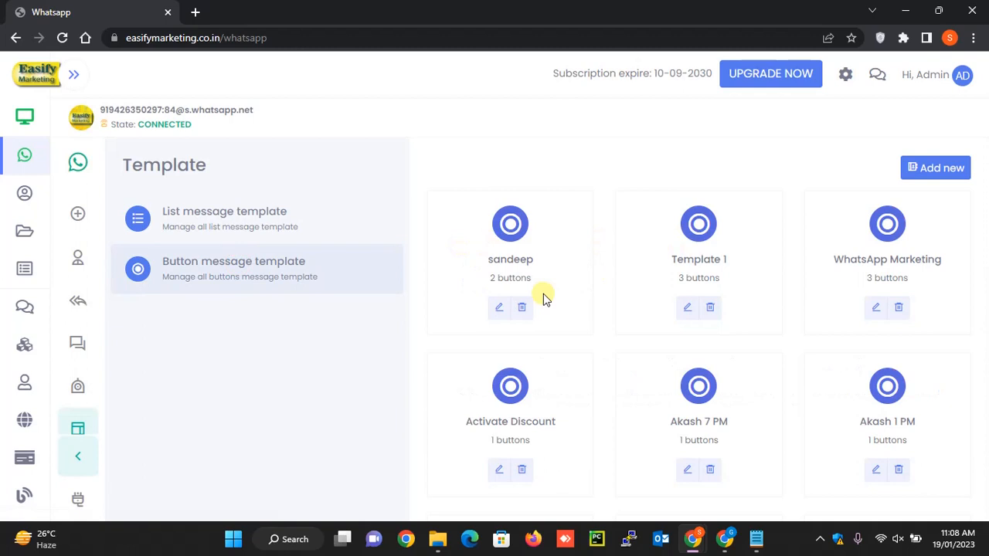
{"action": "left_click", "coordinate": [499, 307]}
{"action": "scroll", "coordinate": [661, 276], "scroll_direction": "down", "scroll_amount": 5}
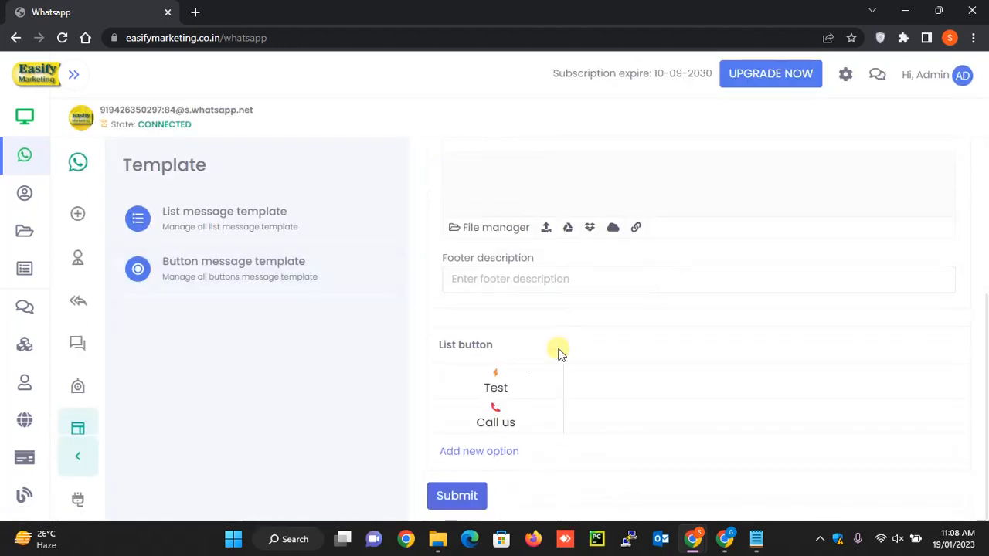
{"action": "left_click", "coordinate": [498, 388]}
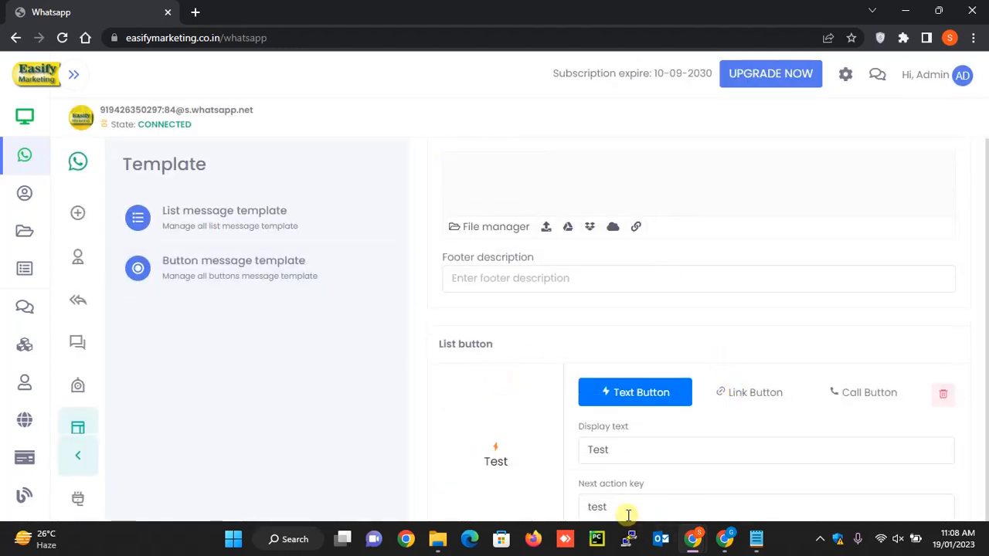
- Start another new chatbot item named "test" with the keyword "test"
{"action": "left_click", "coordinate": [76, 391]}
{"action": "left_click", "coordinate": [374, 168]}
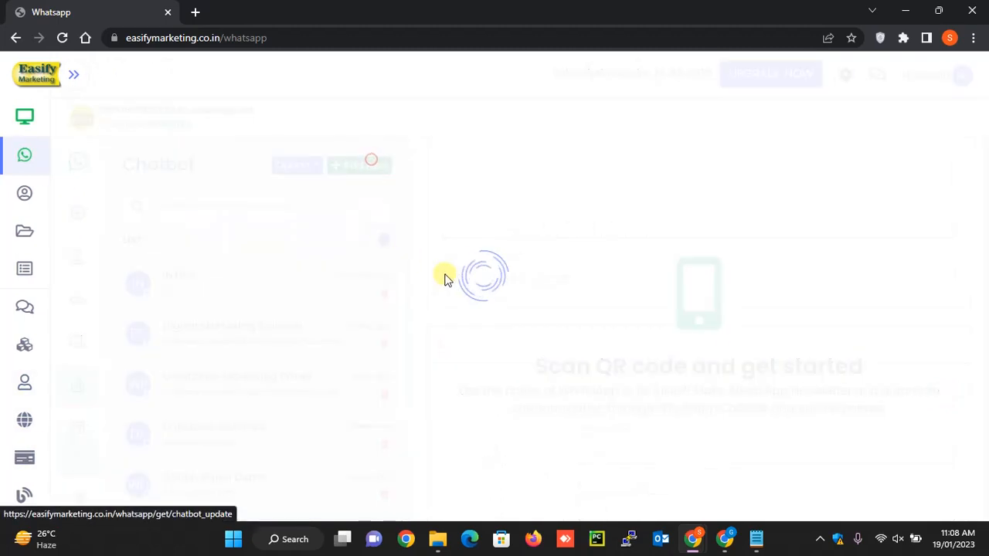
{"action": "left_click", "coordinate": [493, 374]}
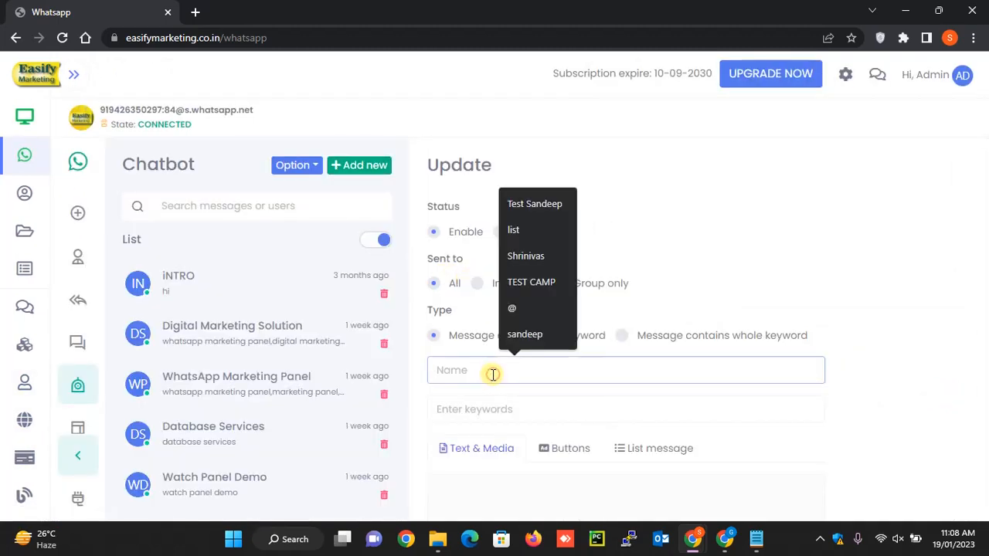
{"action": "type", "text": "test"}
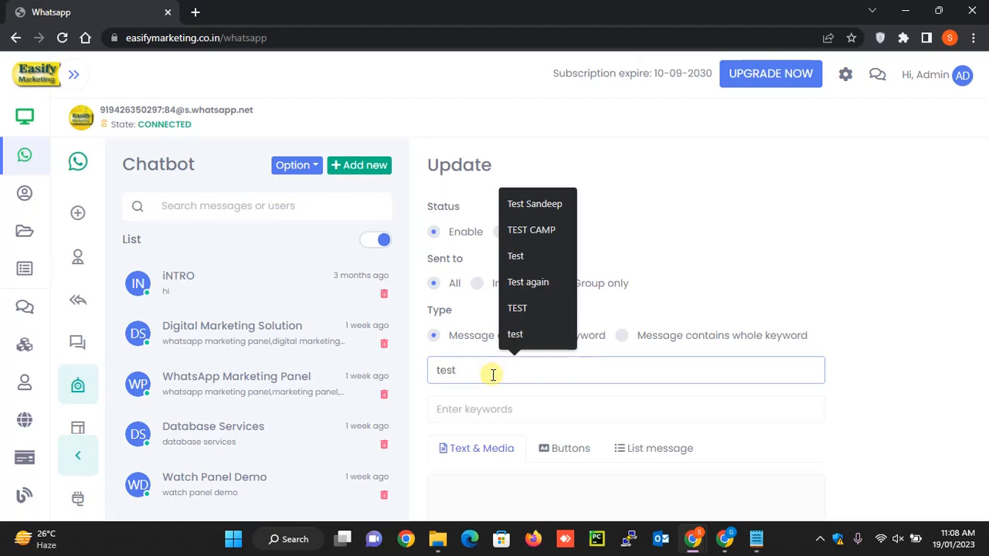
{"action": "key", "text": "Tab"}
{"action": "type", "text": "tst"}
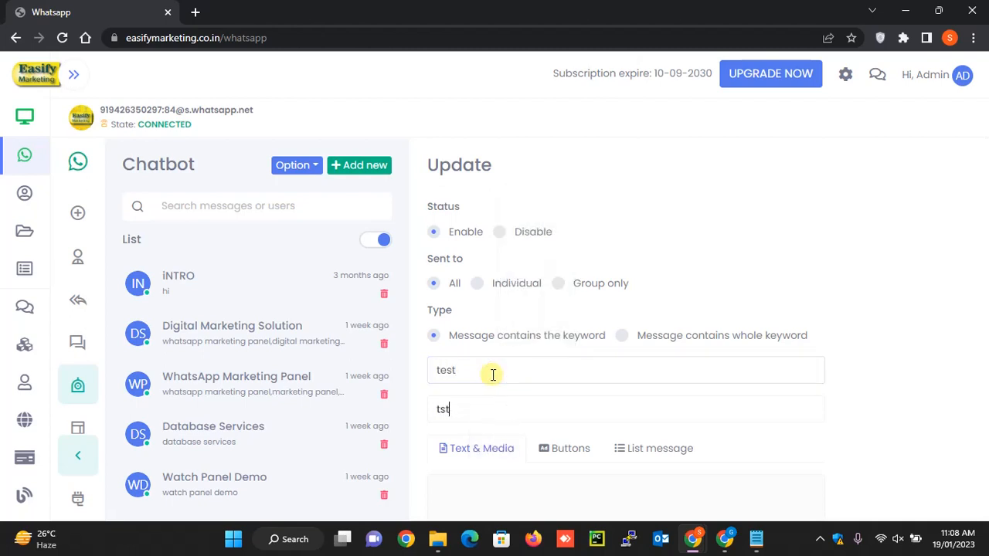
{"action": "key", "text": "BackSpace"}
{"action": "type", "text": "est"}
{"action": "key", "text": "Return"}
- Set the "test" chatbot item's reply caption to "this is test button chatbot reply" and save it
{"action": "scroll", "coordinate": [493, 374], "scroll_direction": "down", "scroll_amount": 3}
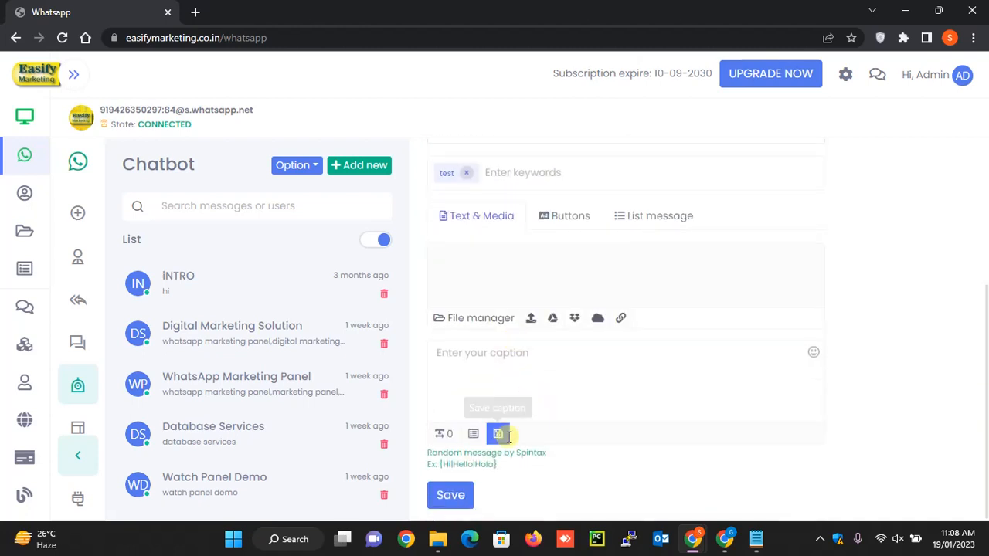
{"action": "left_click", "coordinate": [518, 357]}
{"action": "type", "text": "thi"}
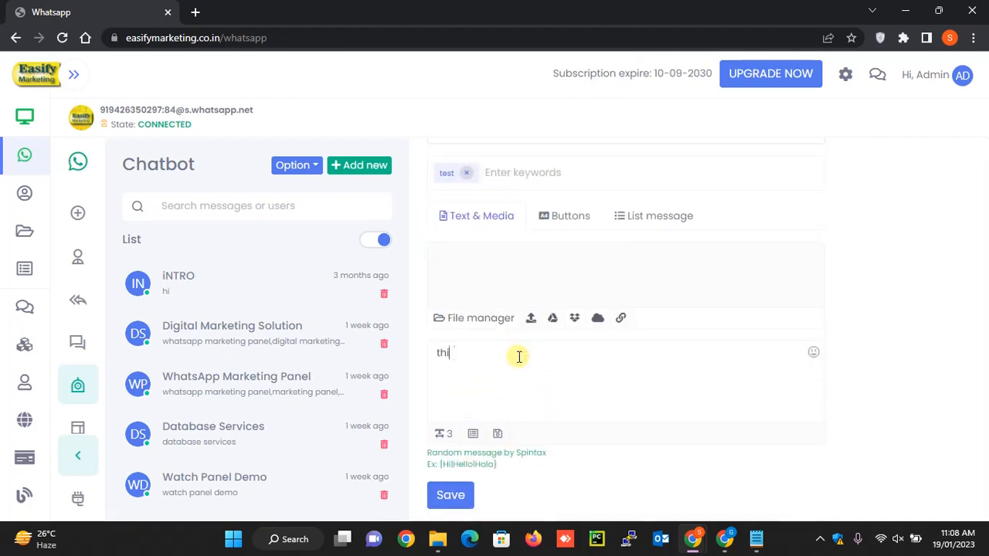
{"action": "type", "text": "s is test bu"}
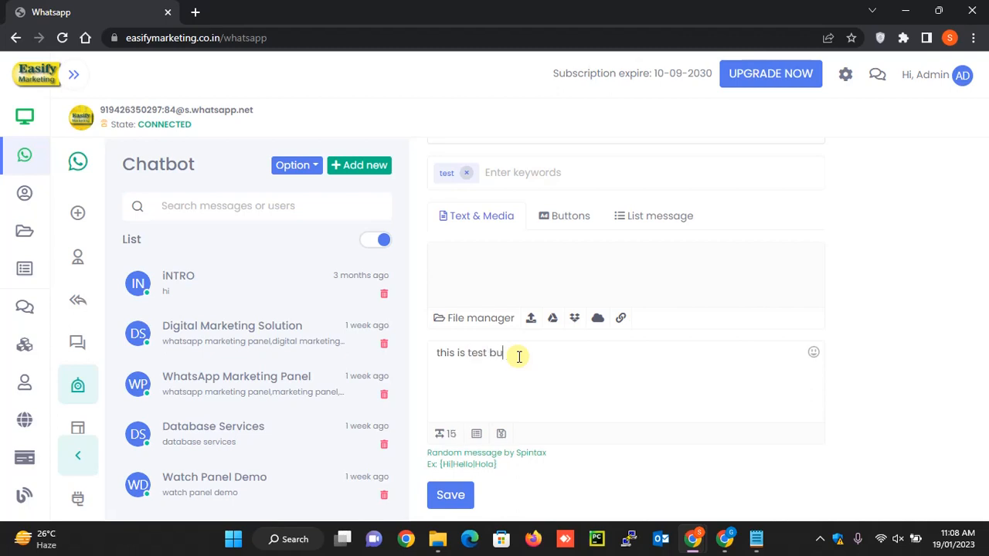
{"action": "type", "text": "tton chatbot"}
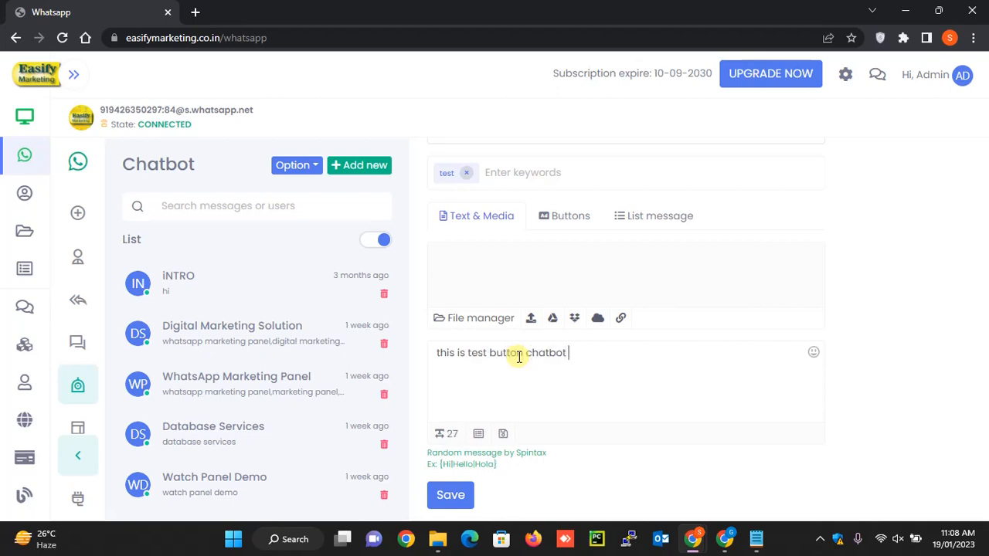
{"action": "type", "text": " reply"}
{"action": "left_click", "coordinate": [437, 492]}
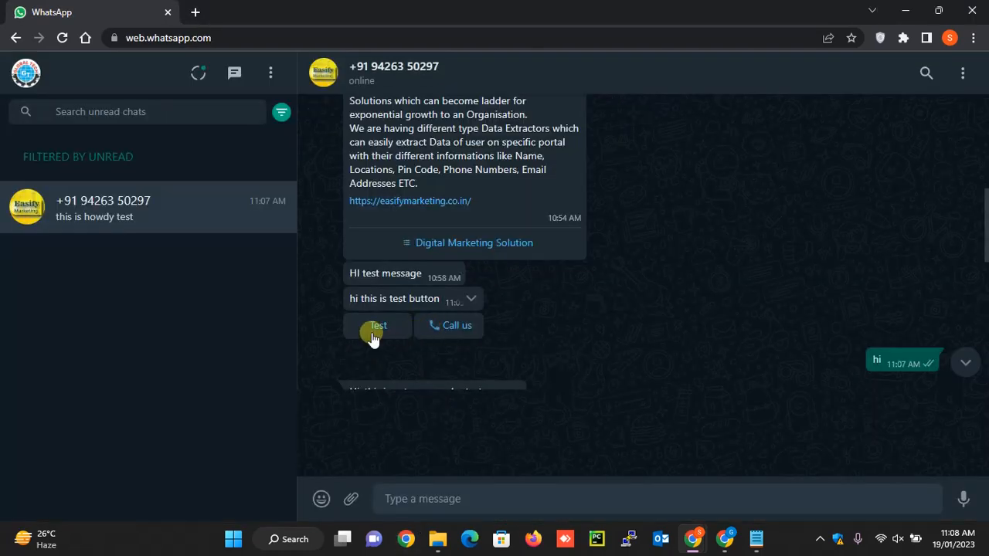
- Answer the button message with "Test" in the WhatsApp Web chat to try the chatbot reply, and return to Easify Marketing
{"action": "left_click", "coordinate": [381, 327]}
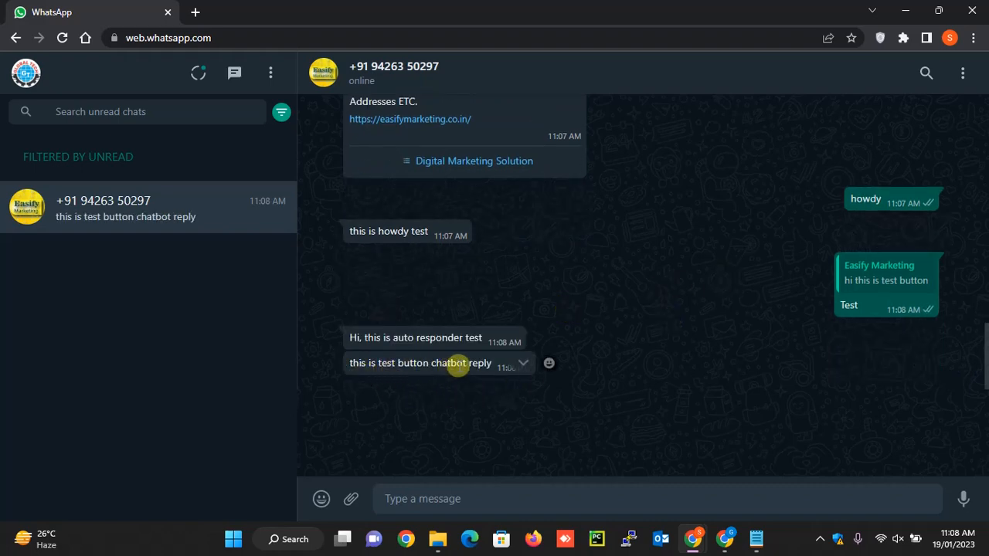
{"action": "key", "text": "alt+Tab"}
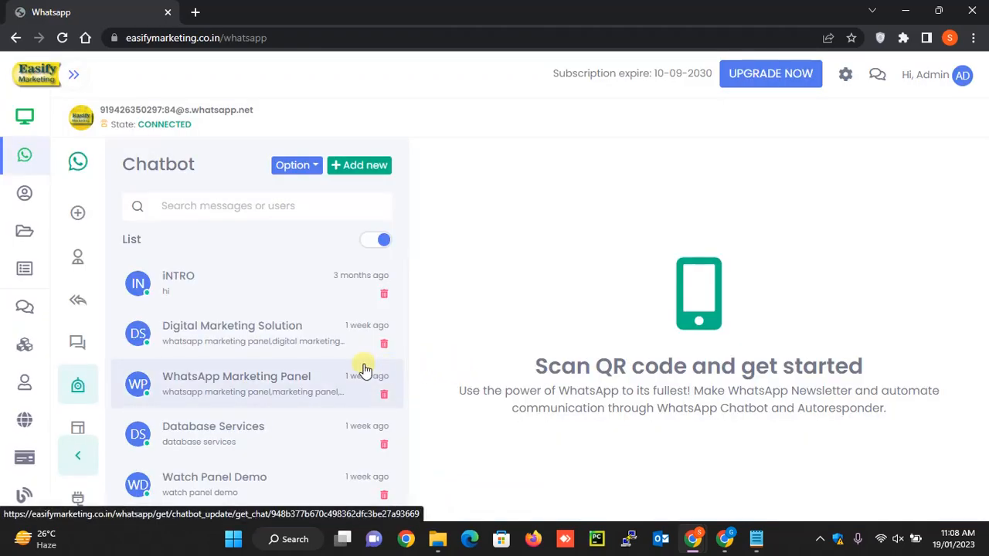
- Open the page for exporting group participants and reload its list of groups
{"action": "scroll", "coordinate": [144, 328], "scroll_direction": "down", "scroll_amount": 1}
{"action": "scroll", "coordinate": [91, 357], "scroll_direction": "down", "scroll_amount": 1}
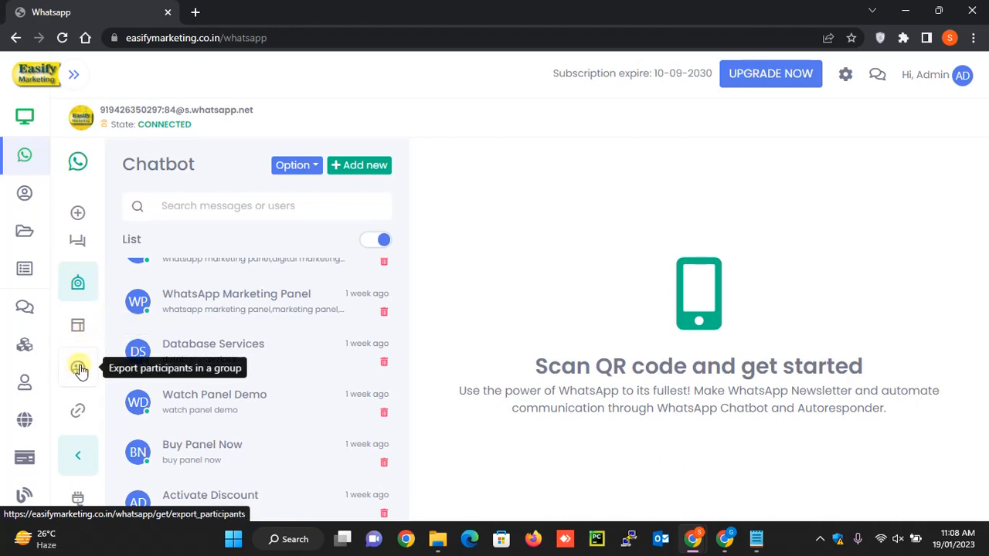
{"action": "left_click", "coordinate": [79, 369]}
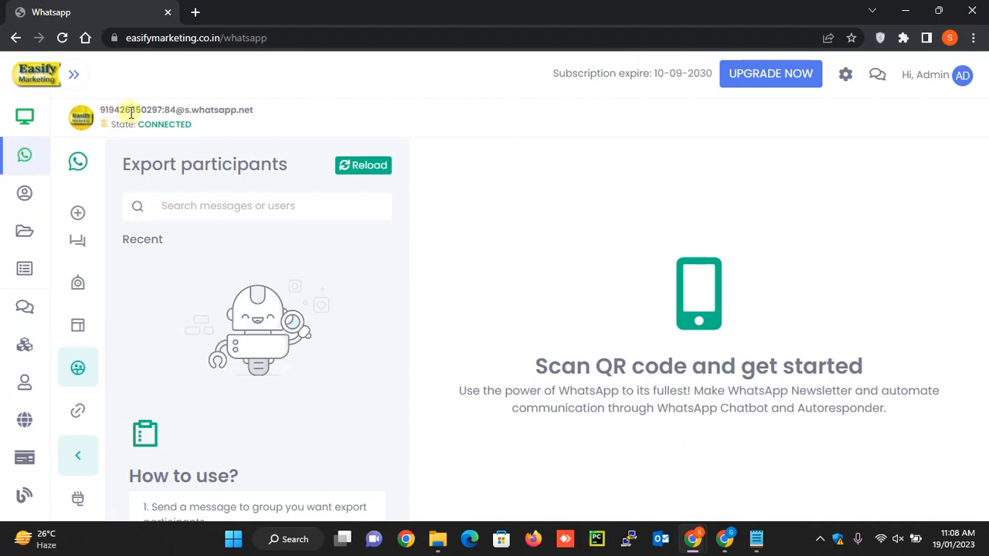
{"action": "left_click", "coordinate": [355, 159]}
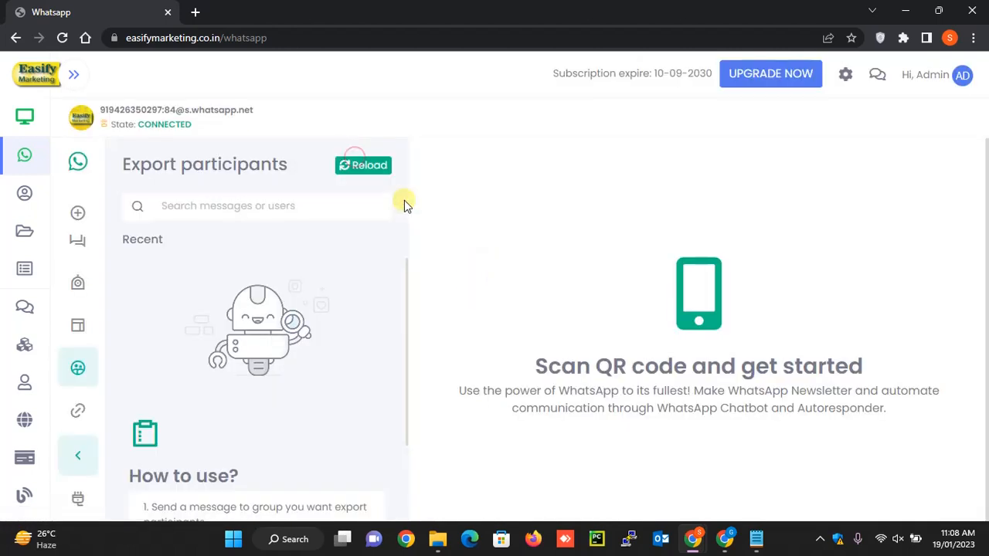
{"action": "key", "text": "alt+Tab"}
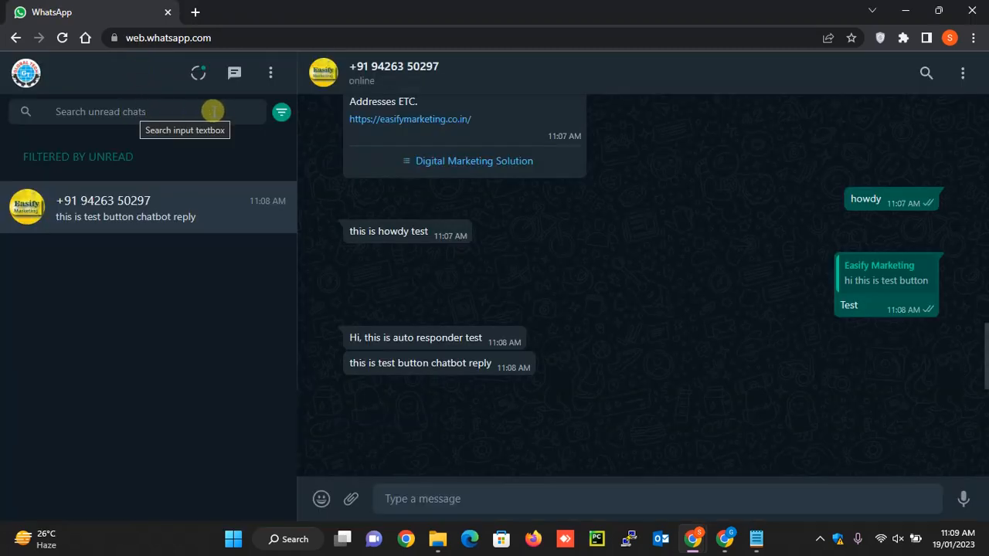
{"action": "key", "text": "alt+Tab"}
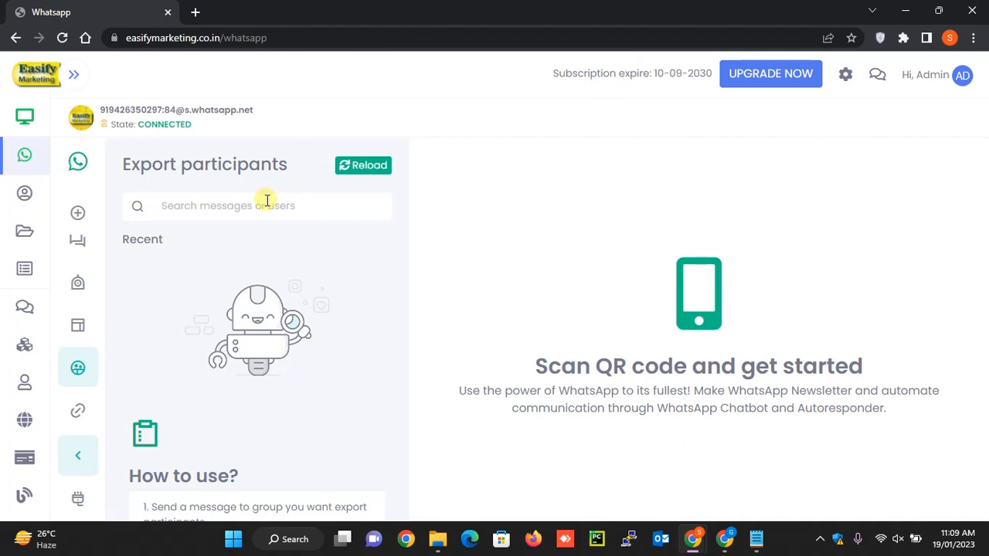
{"action": "left_click", "coordinate": [368, 165]}
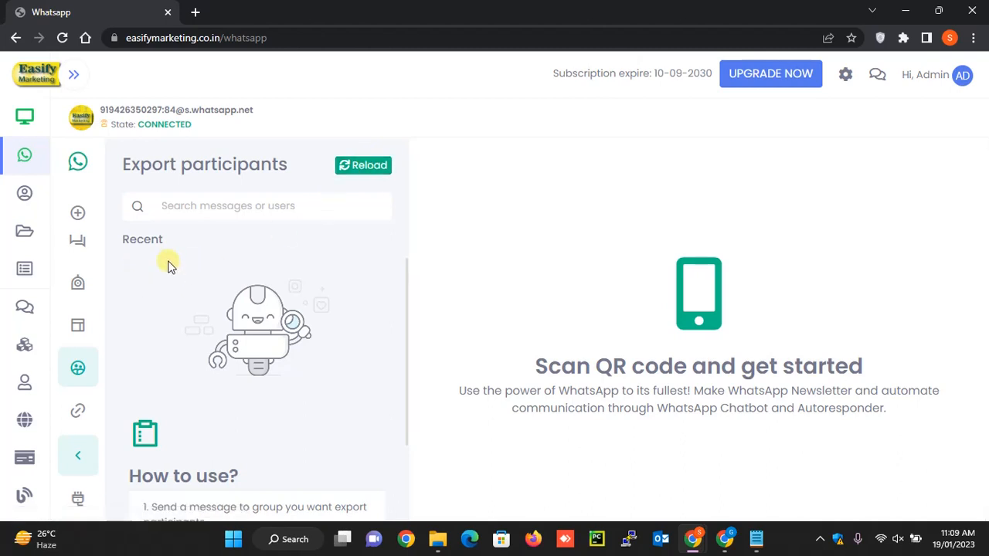
- Look over the WhatsApp link generator's button options and the list of calls in the API documentation
{"action": "left_click", "coordinate": [76, 421]}
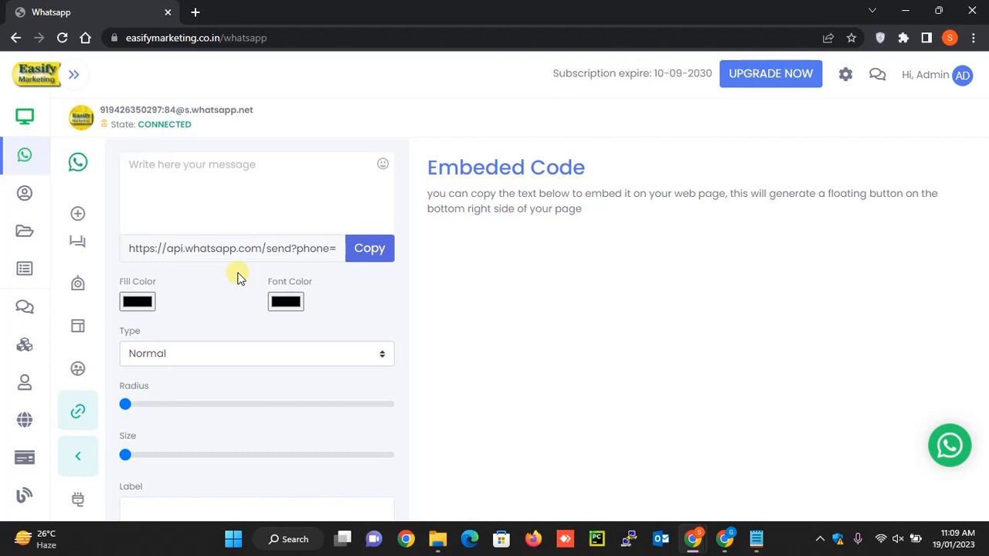
{"action": "scroll", "coordinate": [239, 278], "scroll_direction": "down", "scroll_amount": 1}
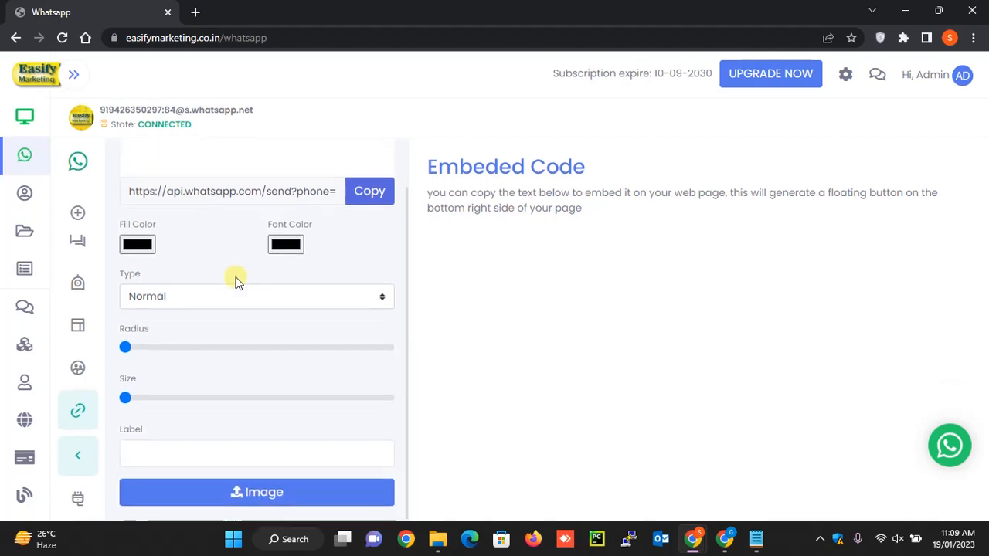
{"action": "left_click", "coordinate": [78, 502]}
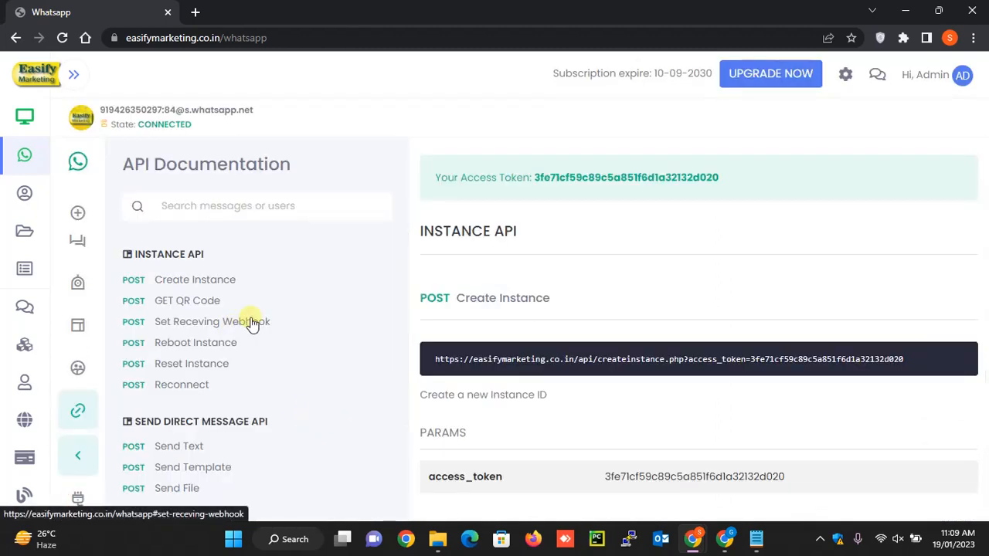
{"action": "scroll", "coordinate": [284, 308], "scroll_direction": "down", "scroll_amount": 1}
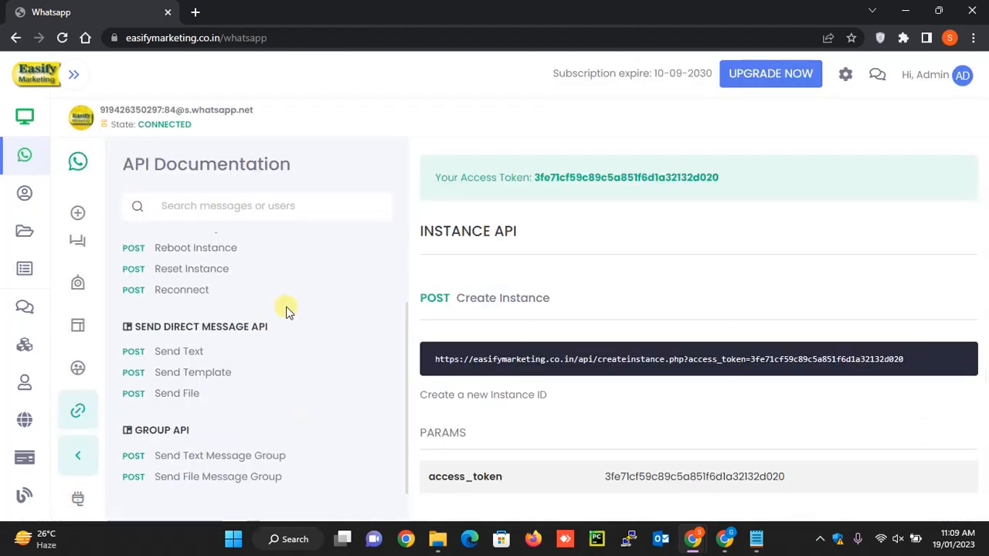
- Copy the Send Text request URL, including its access token, from the API documentation into a new Notepad document
{"action": "left_click", "coordinate": [185, 352]}
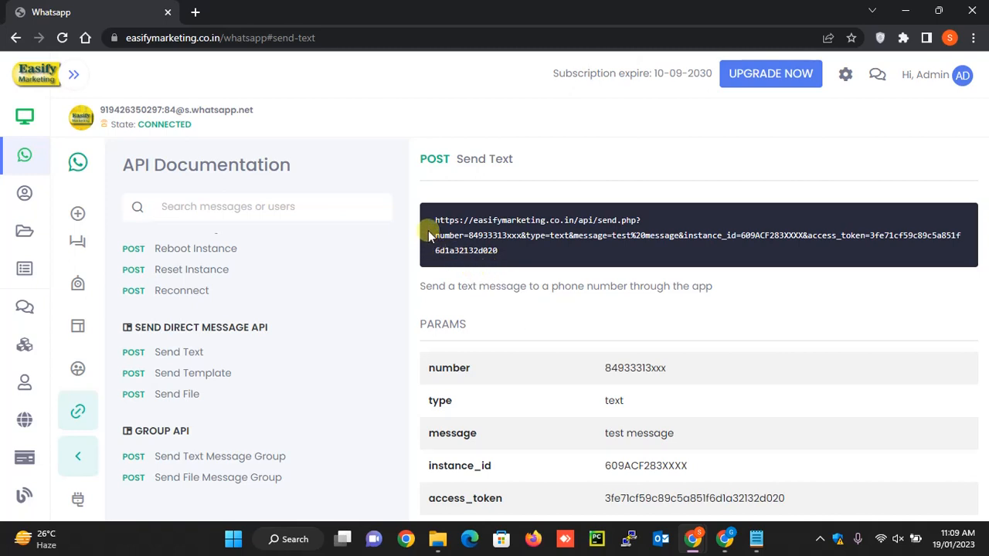
{"action": "left_click_drag", "start_coordinate": [433, 220], "coordinate": [510, 258]}
{"action": "key", "text": "ctrl+c"}
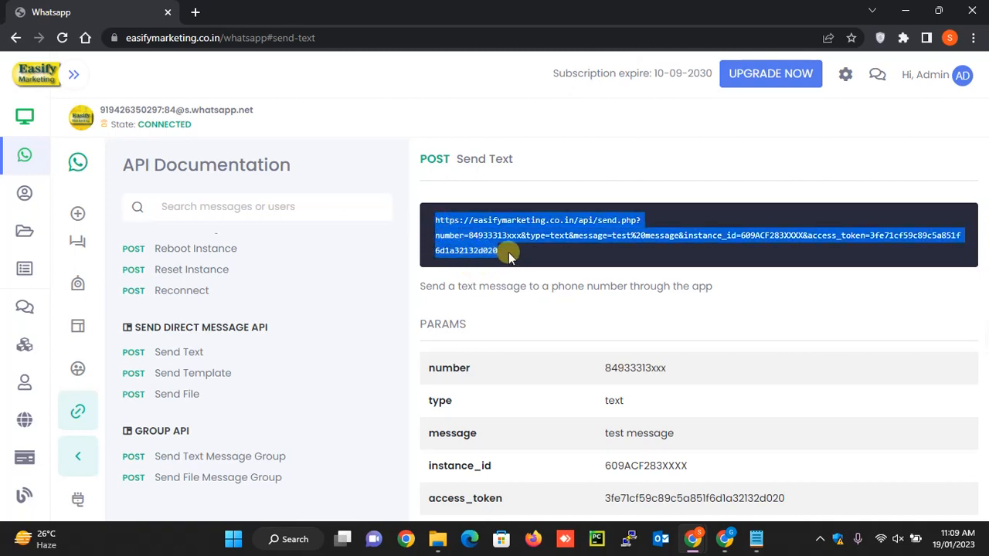
{"action": "key", "text": "super+r"}
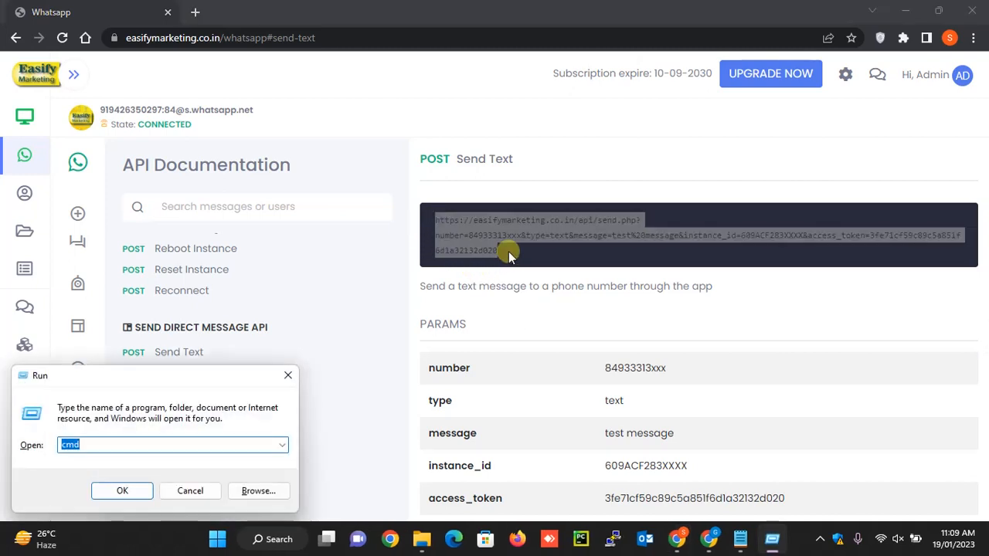
{"action": "type", "text": "note[a"}
{"action": "key", "text": "BackSpace"}
{"action": "key", "text": "BackSpace"}
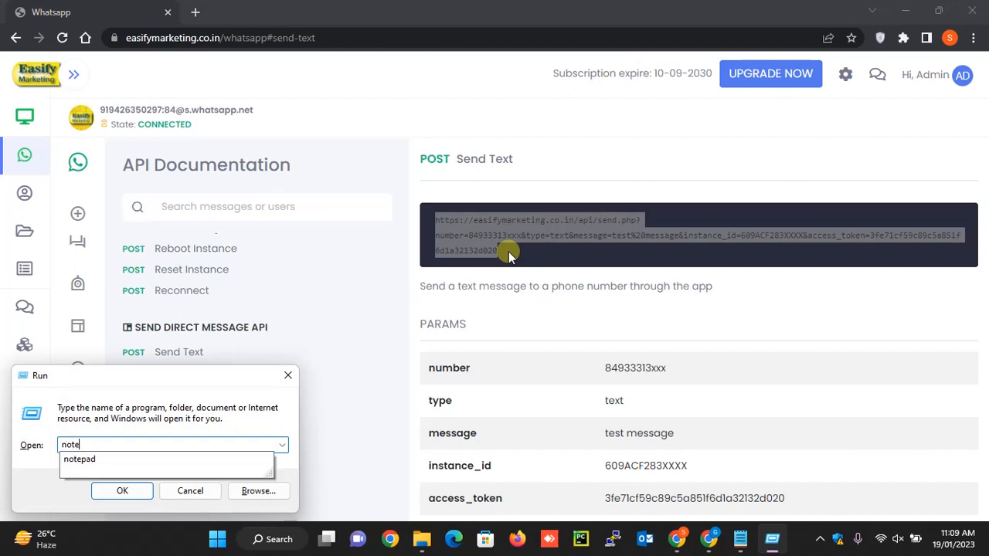
{"action": "key", "text": "Down"}
{"action": "key", "text": "Return"}
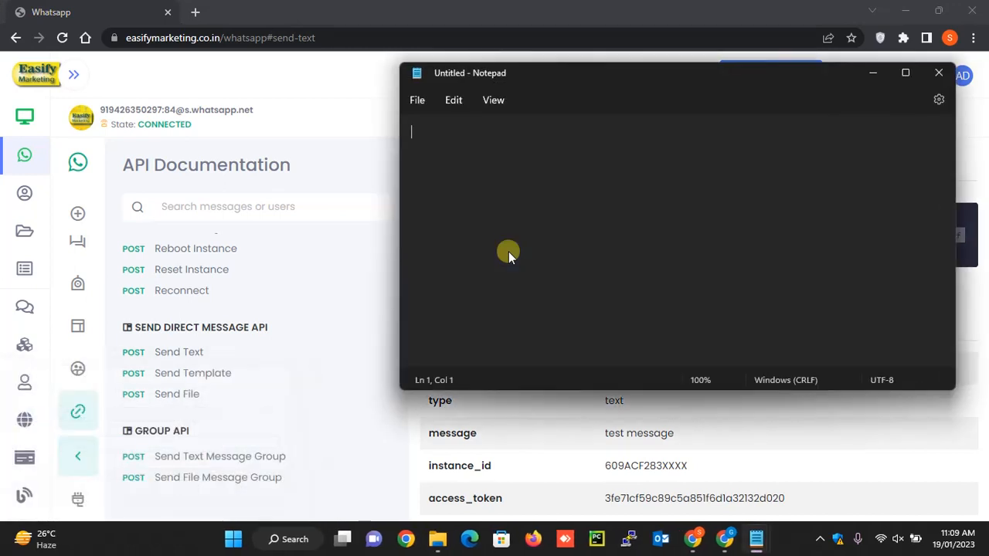
{"action": "key", "text": "ctrl+v"}
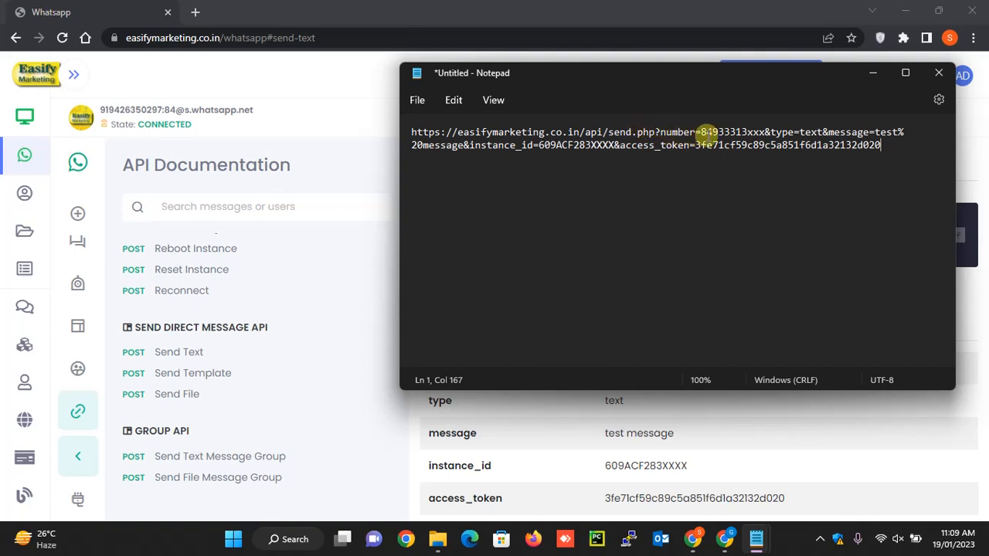
- Replace the sample value of the URL's number parameter with the recipient's phone number, including the country code
{"action": "double_click", "coordinate": [729, 132]}
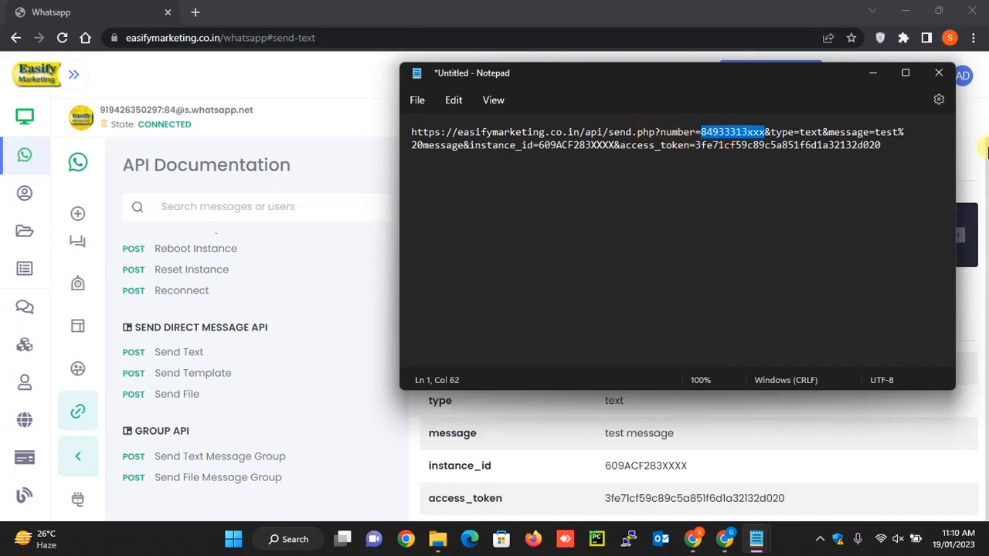
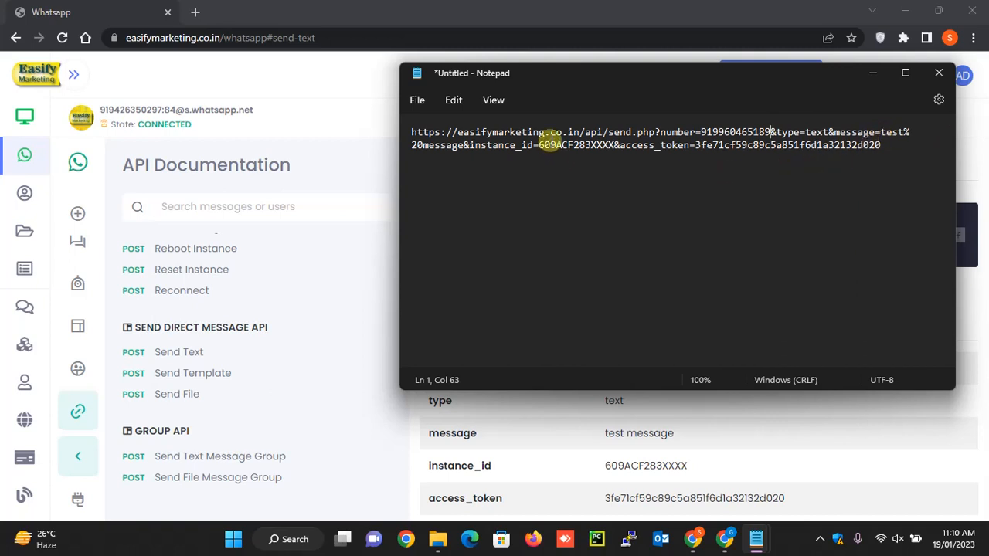
- Copy the access token from the WhatsApp account's profile page and paste it over the URL's access_token value in Notepad
{"action": "left_click", "coordinate": [550, 145]}
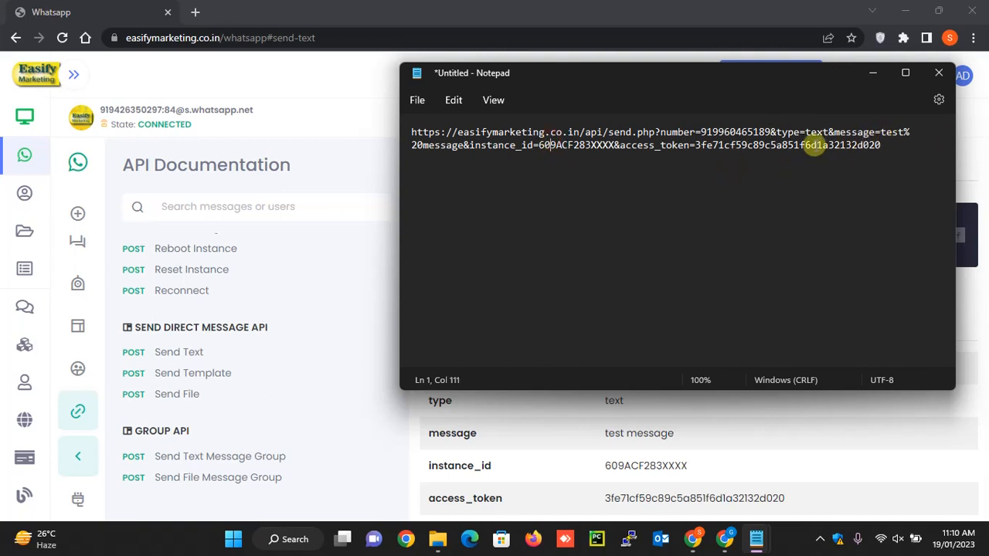
{"action": "scroll", "coordinate": [78, 285], "scroll_direction": "up", "scroll_amount": 2}
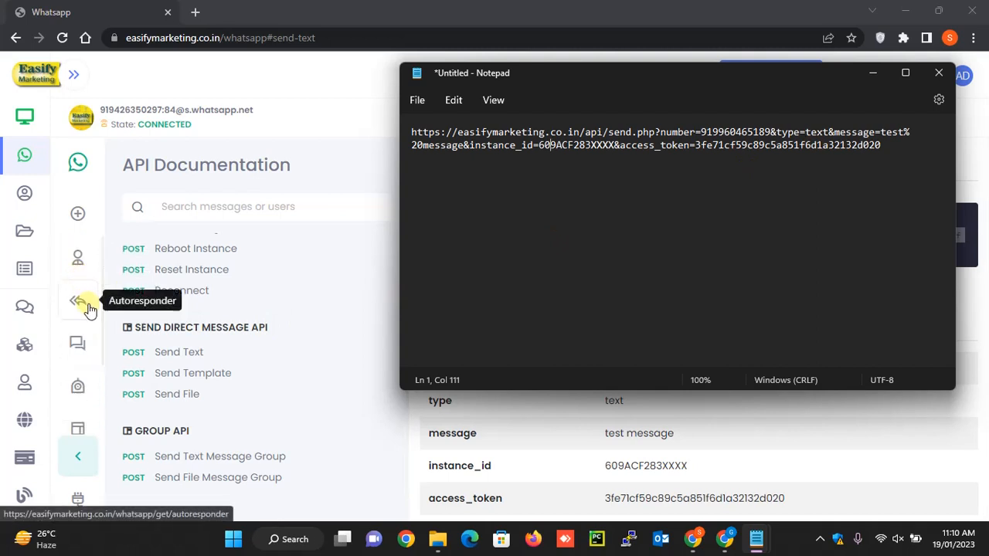
{"action": "left_click", "coordinate": [83, 265]}
{"action": "left_click", "coordinate": [83, 265]}
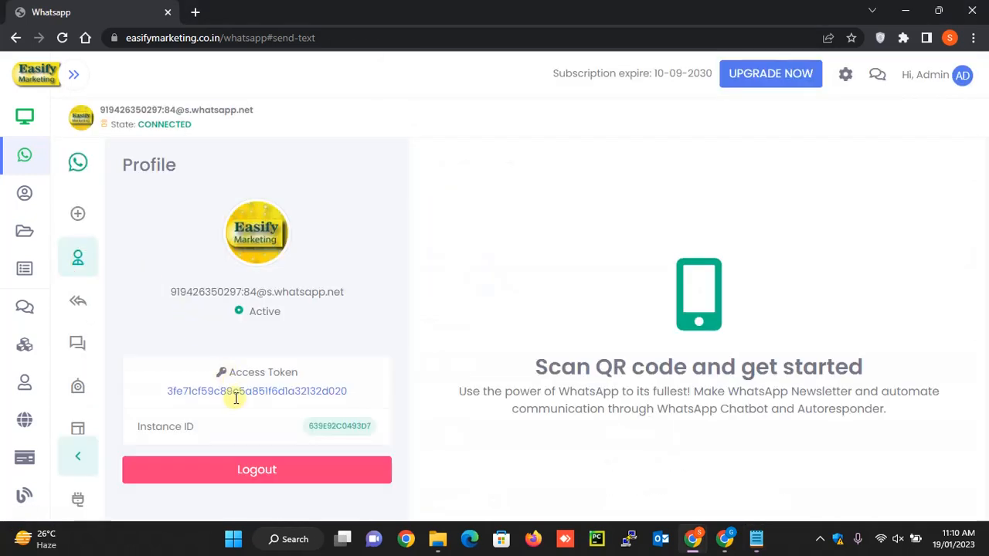
{"action": "double_click", "coordinate": [248, 392]}
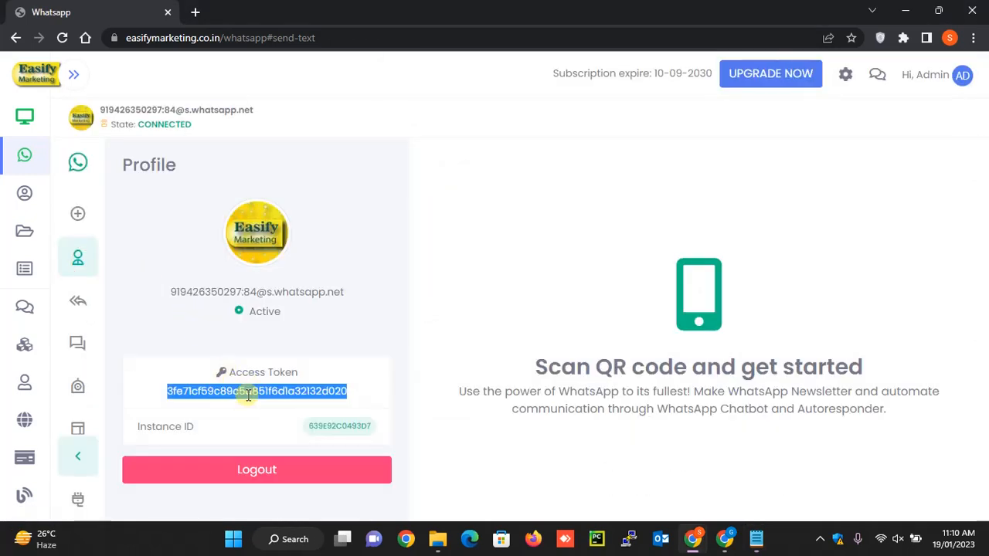
{"action": "key", "text": "alt+Tab"}
{"action": "double_click", "coordinate": [774, 146]}
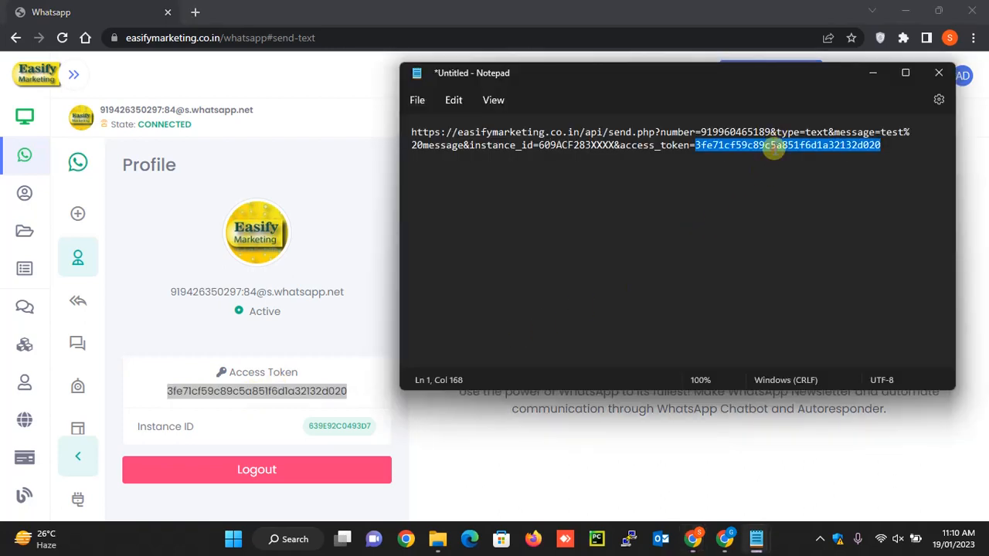
{"action": "key", "text": "ctrl+v"}
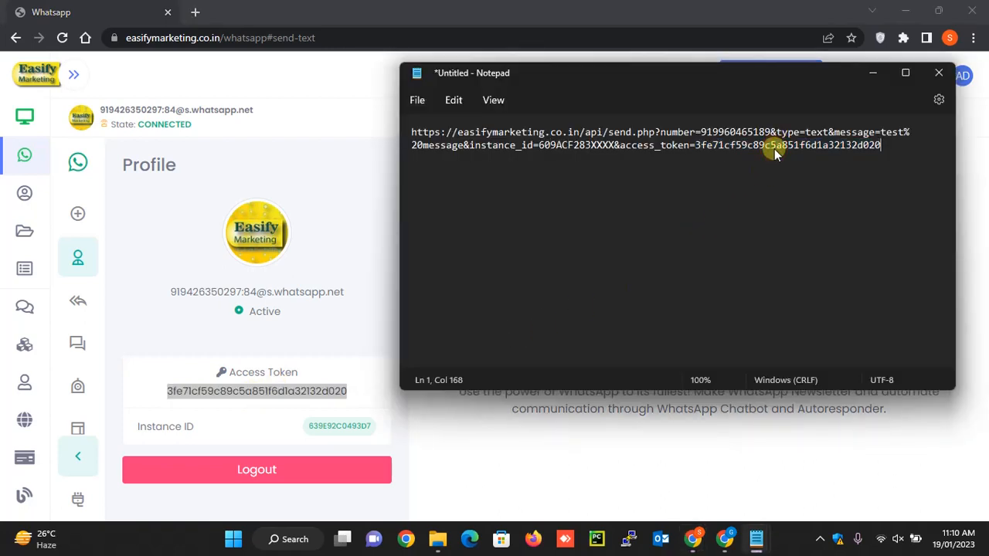
- Replace the sample instance_id value in the Notepad URL with the Instance ID from the profile page
{"action": "double_click", "coordinate": [314, 425]}
{"action": "key", "text": "alt+Tab"}
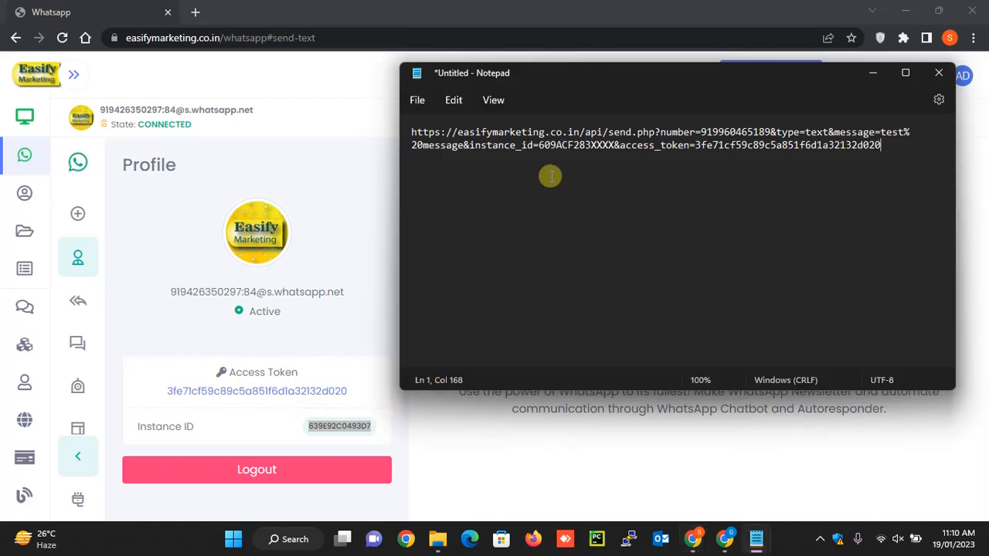
{"action": "double_click", "coordinate": [587, 145]}
{"action": "type", "text": "639E92C0493D7"}
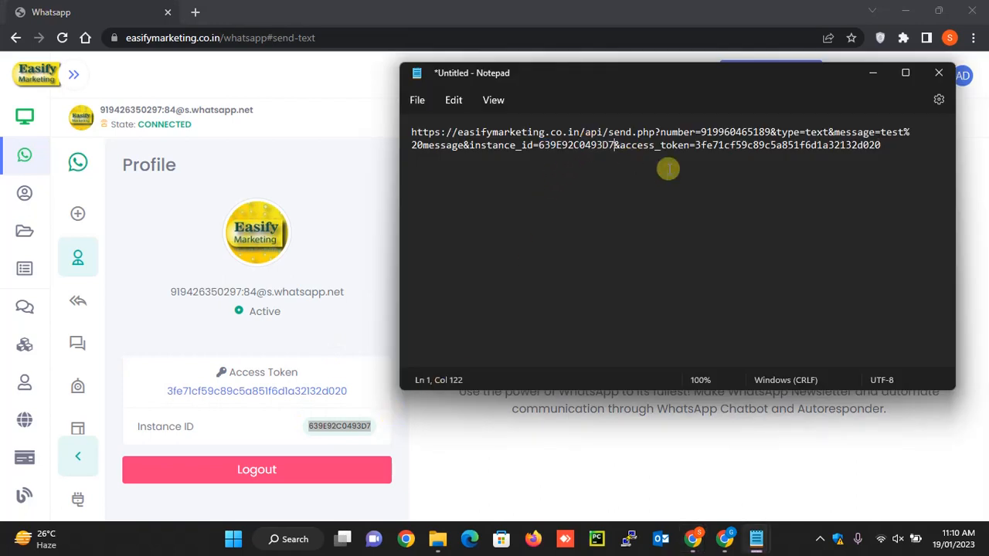
- Copy the completed request URL with its access token and load it in a new browser tab to send the text message
{"action": "key", "text": "ctrl+a"}
{"action": "key", "text": "ctrl+c"}
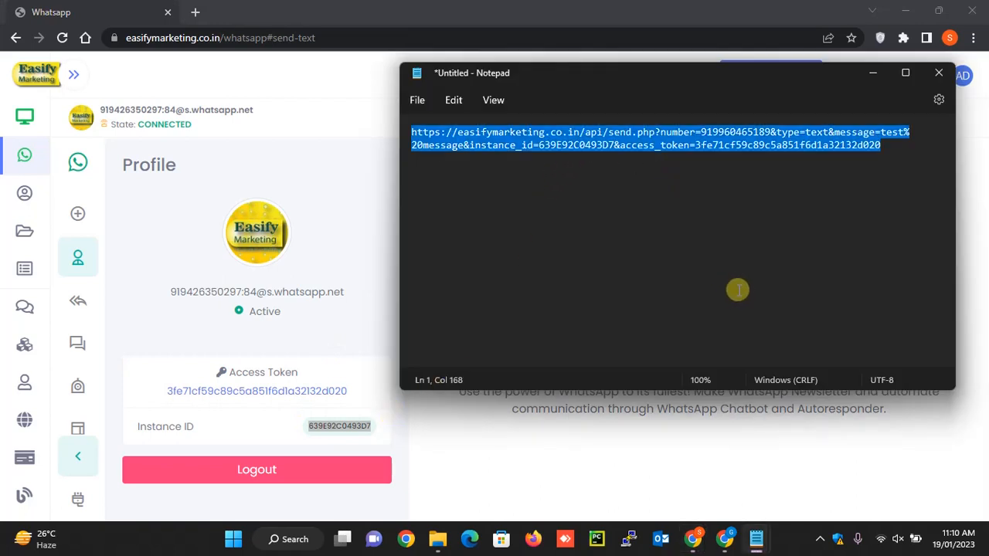
{"action": "left_click", "coordinate": [194, 10]}
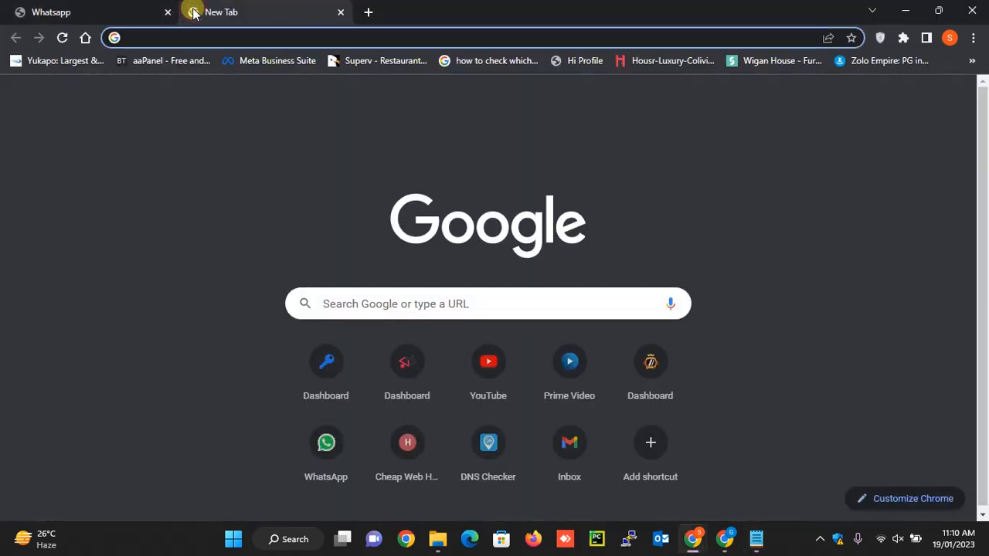
{"action": "key", "text": "ctrl+v"}
{"action": "key", "text": "Return"}
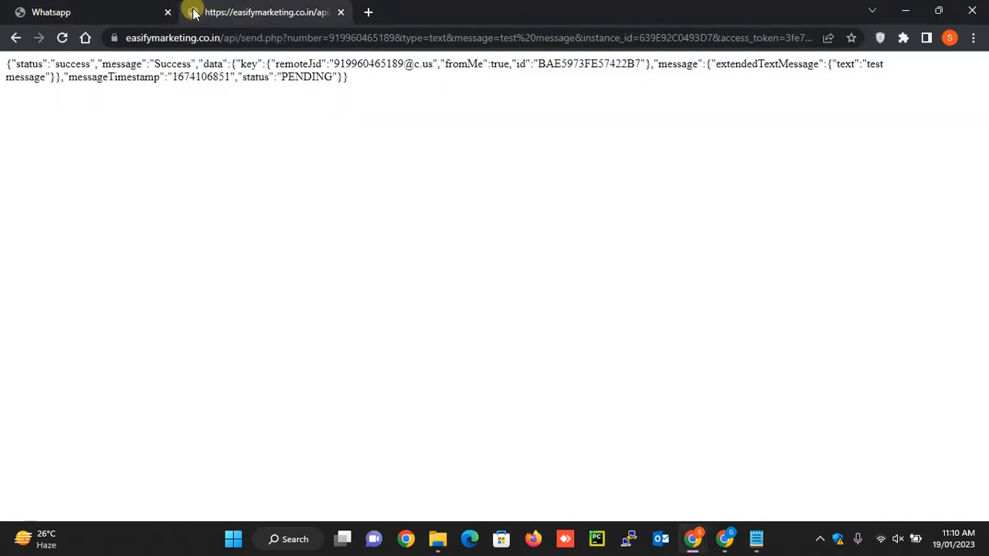
- Switch to the WhatsApp Web chat and check for the message sent through the API
{"action": "key", "text": "alt+Tab"}
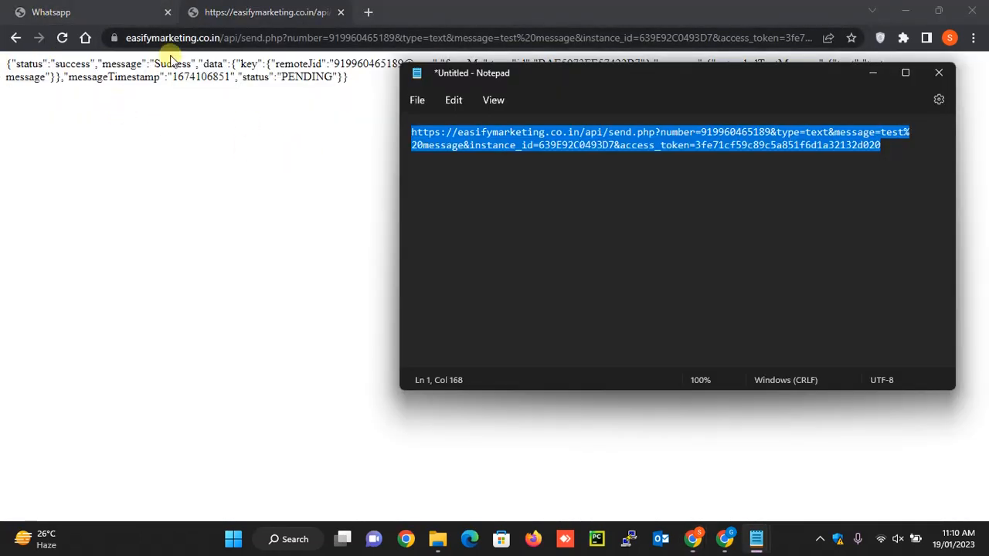
{"action": "left_click", "coordinate": [74, 9]}
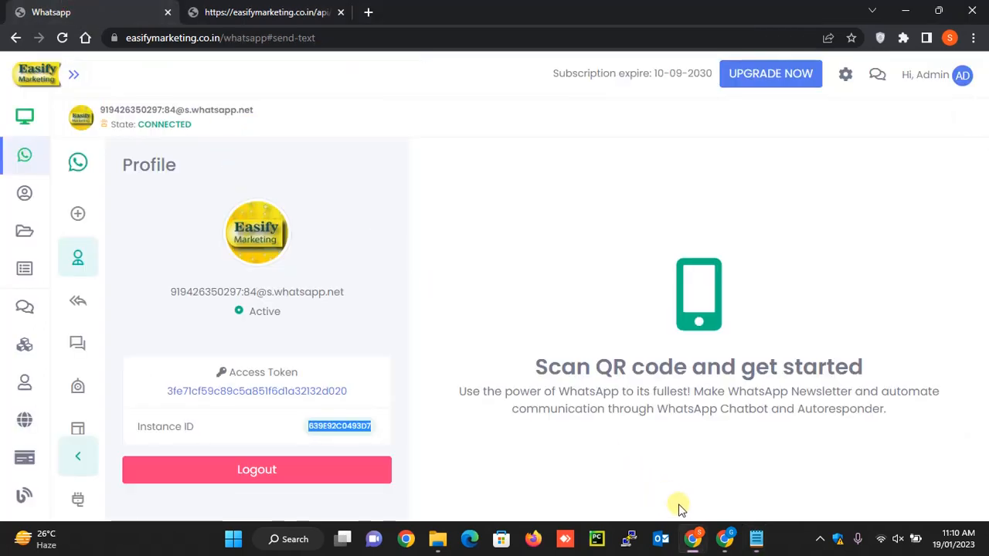
{"action": "mouse_move", "coordinate": [696, 530]}
{"action": "left_click", "coordinate": [634, 464]}
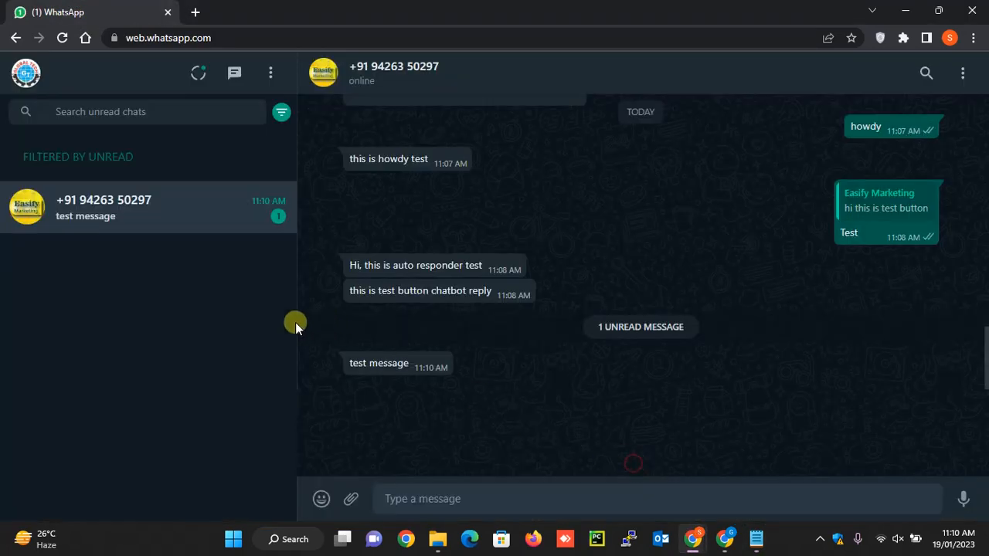
{"action": "left_click_drag", "start_coordinate": [349, 363], "coordinate": [602, 392]}
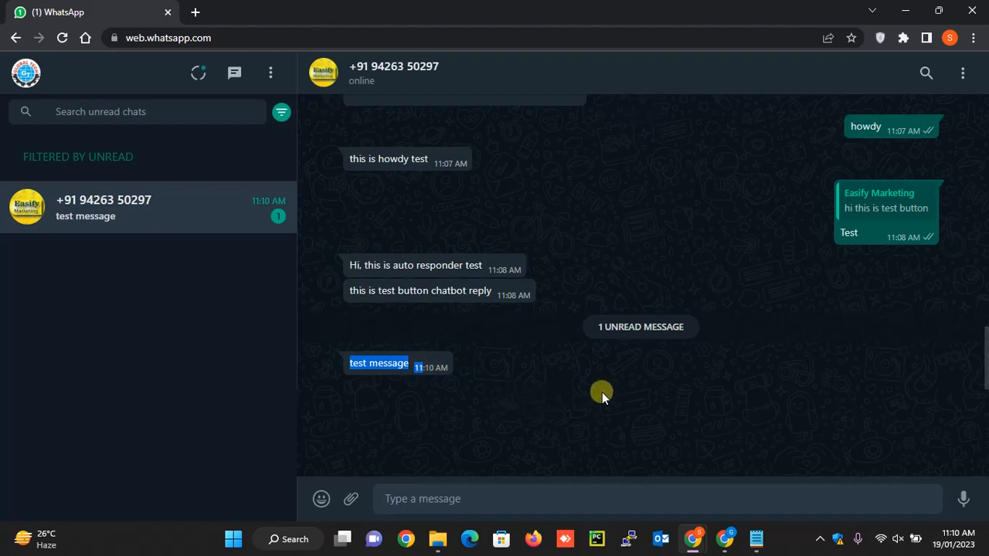
- Return to Easify Marketing, open the API Documentation and review its list of instance, direct message and group API endpoints
{"action": "key", "text": "alt+Tab"}
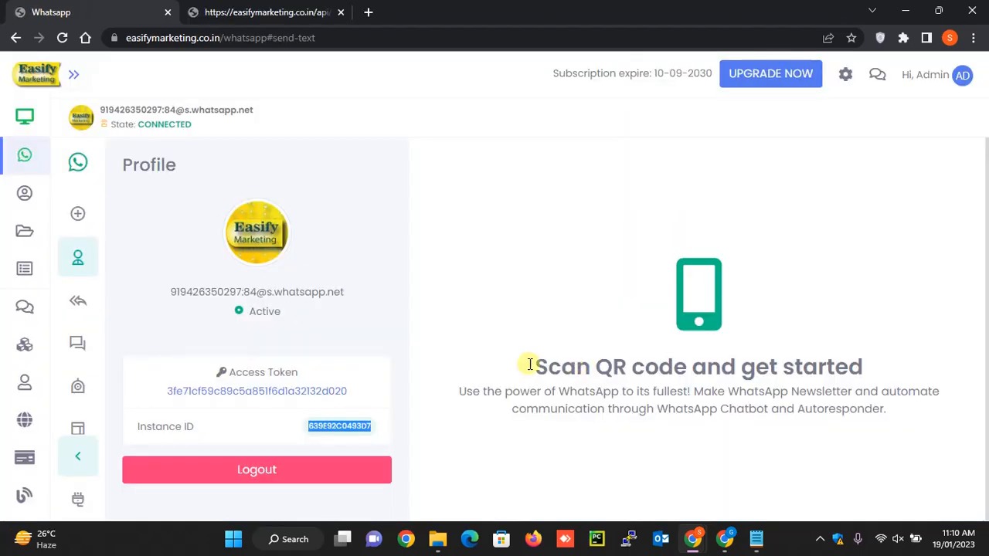
{"action": "left_click", "coordinate": [77, 497]}
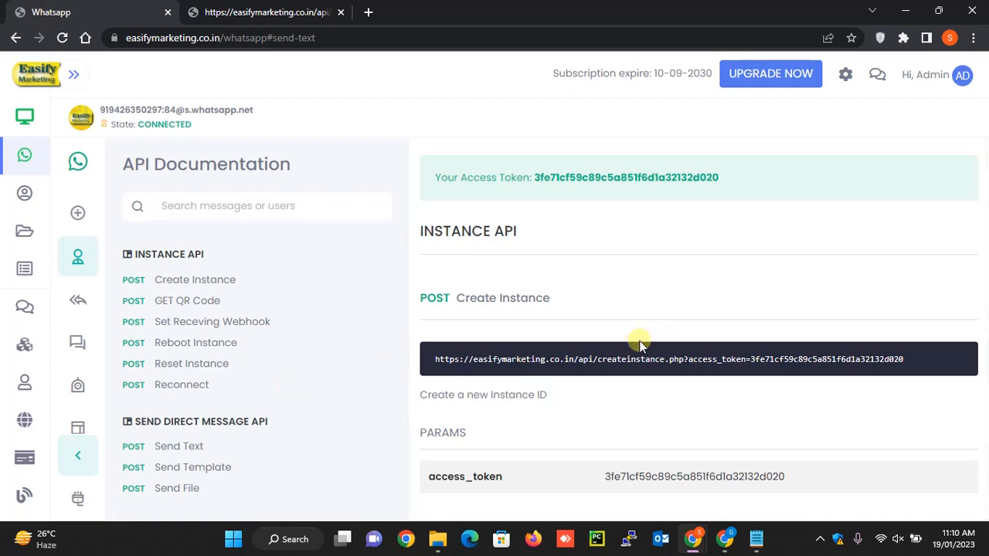
{"action": "scroll", "coordinate": [208, 472], "scroll_direction": "down", "scroll_amount": 1}
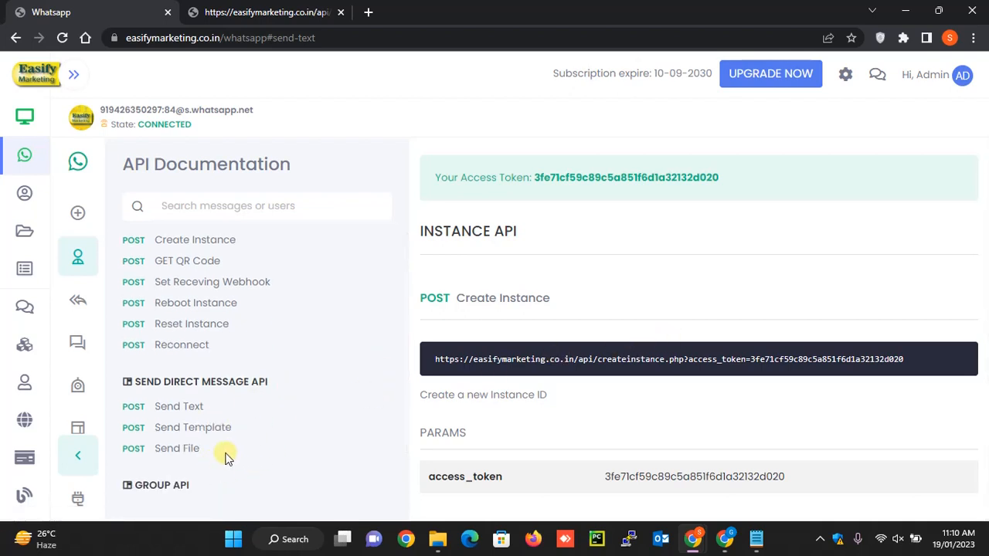
{"action": "scroll", "coordinate": [192, 458], "scroll_direction": "up", "scroll_amount": 1}
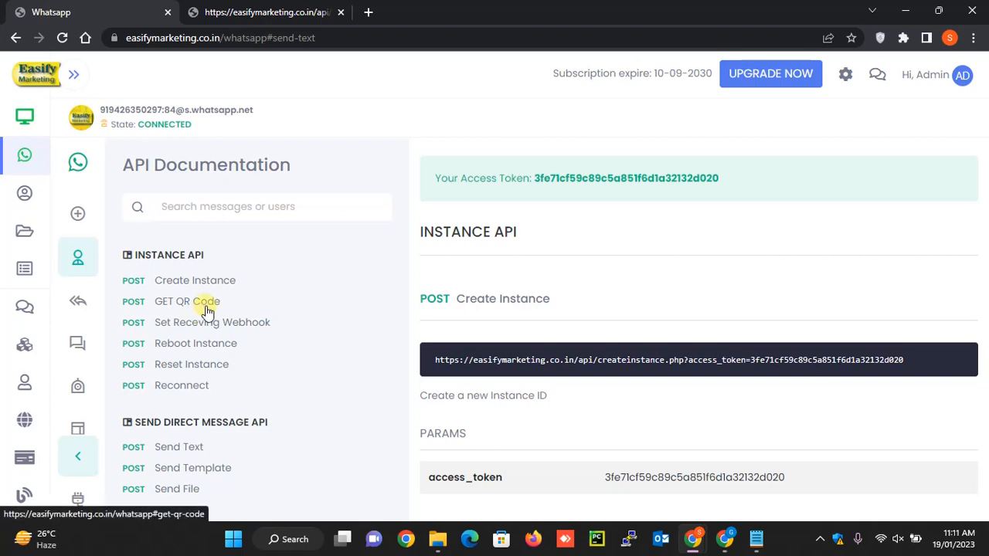
{"action": "scroll", "coordinate": [228, 344], "scroll_direction": "down", "scroll_amount": 1}
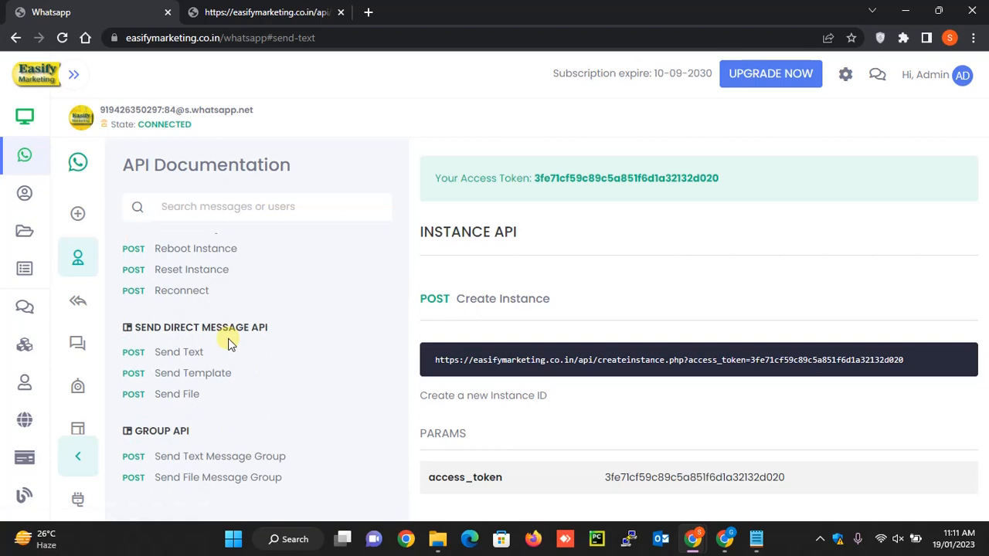
{"action": "scroll", "coordinate": [228, 344], "scroll_direction": "up", "scroll_amount": 1}
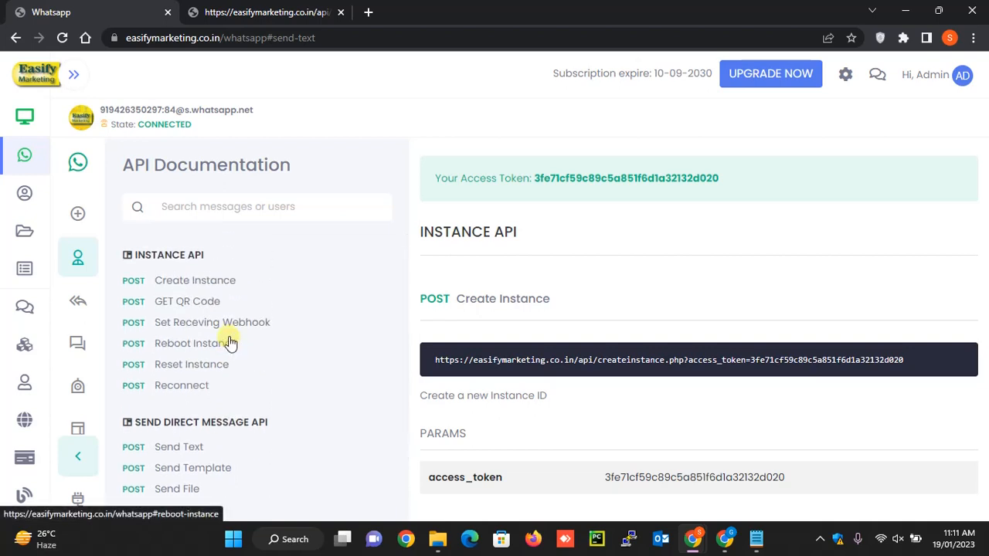